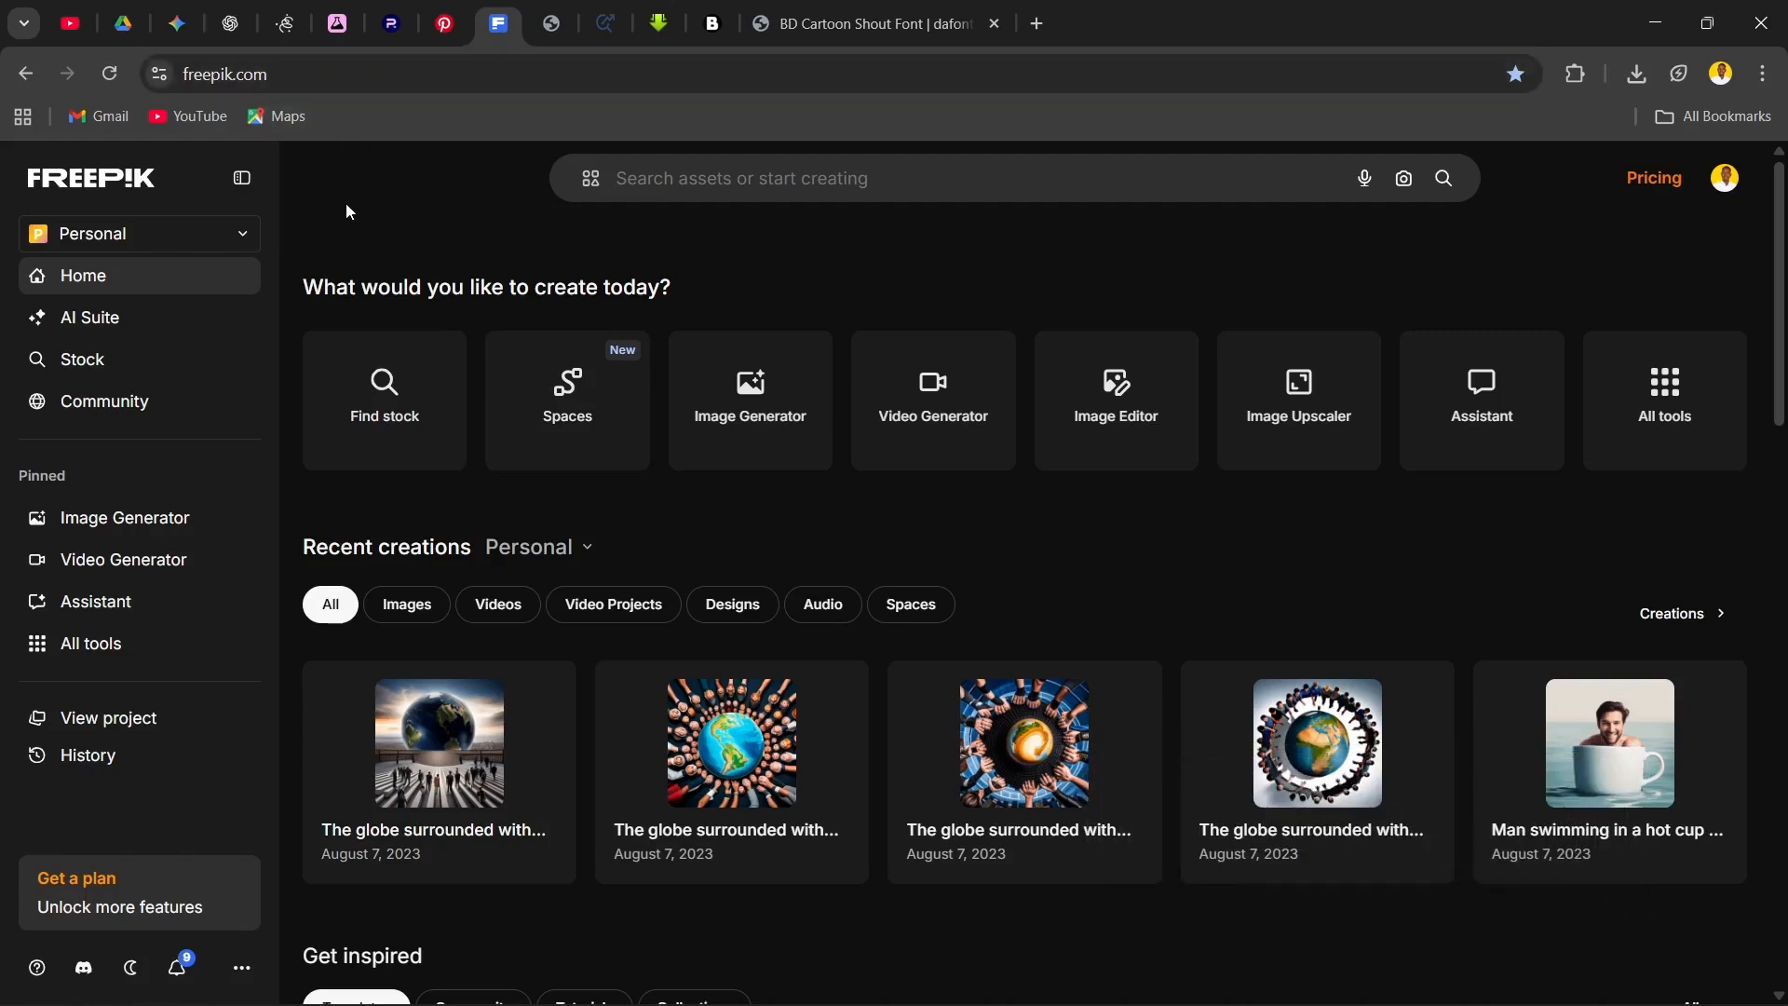
left_click(759, 178)
left_click(451, 180)
left_click(640, 180)
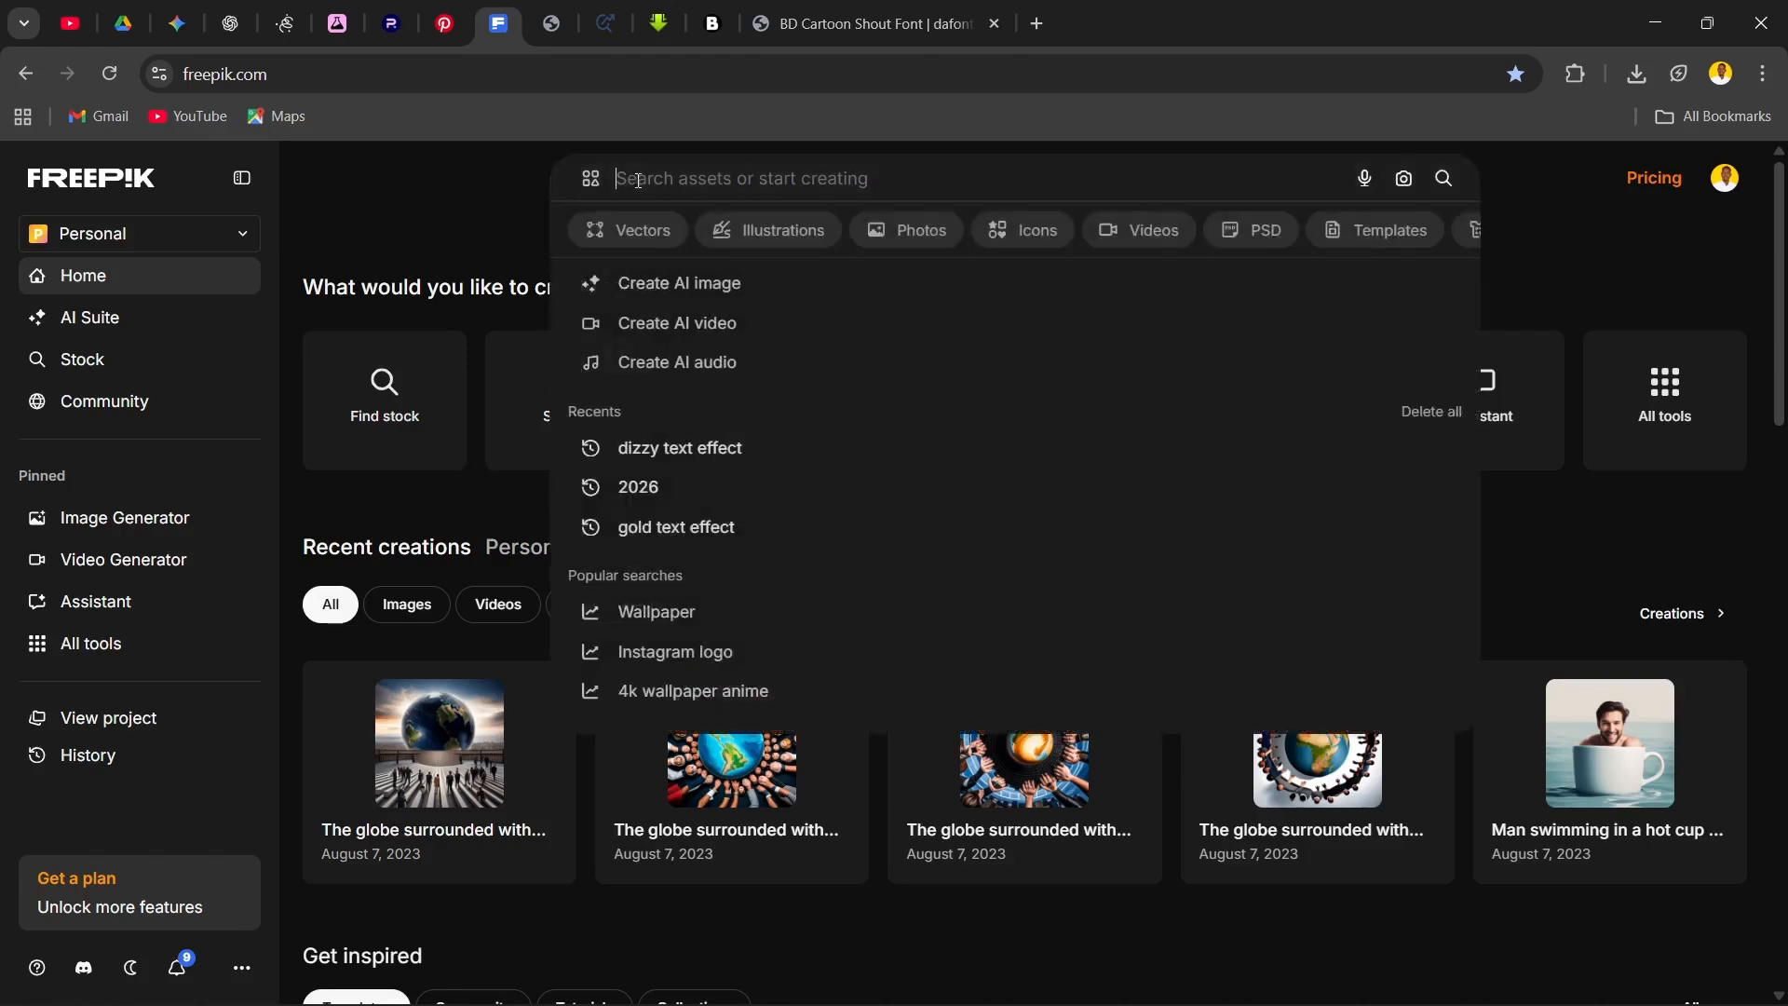
left_click(428, 192)
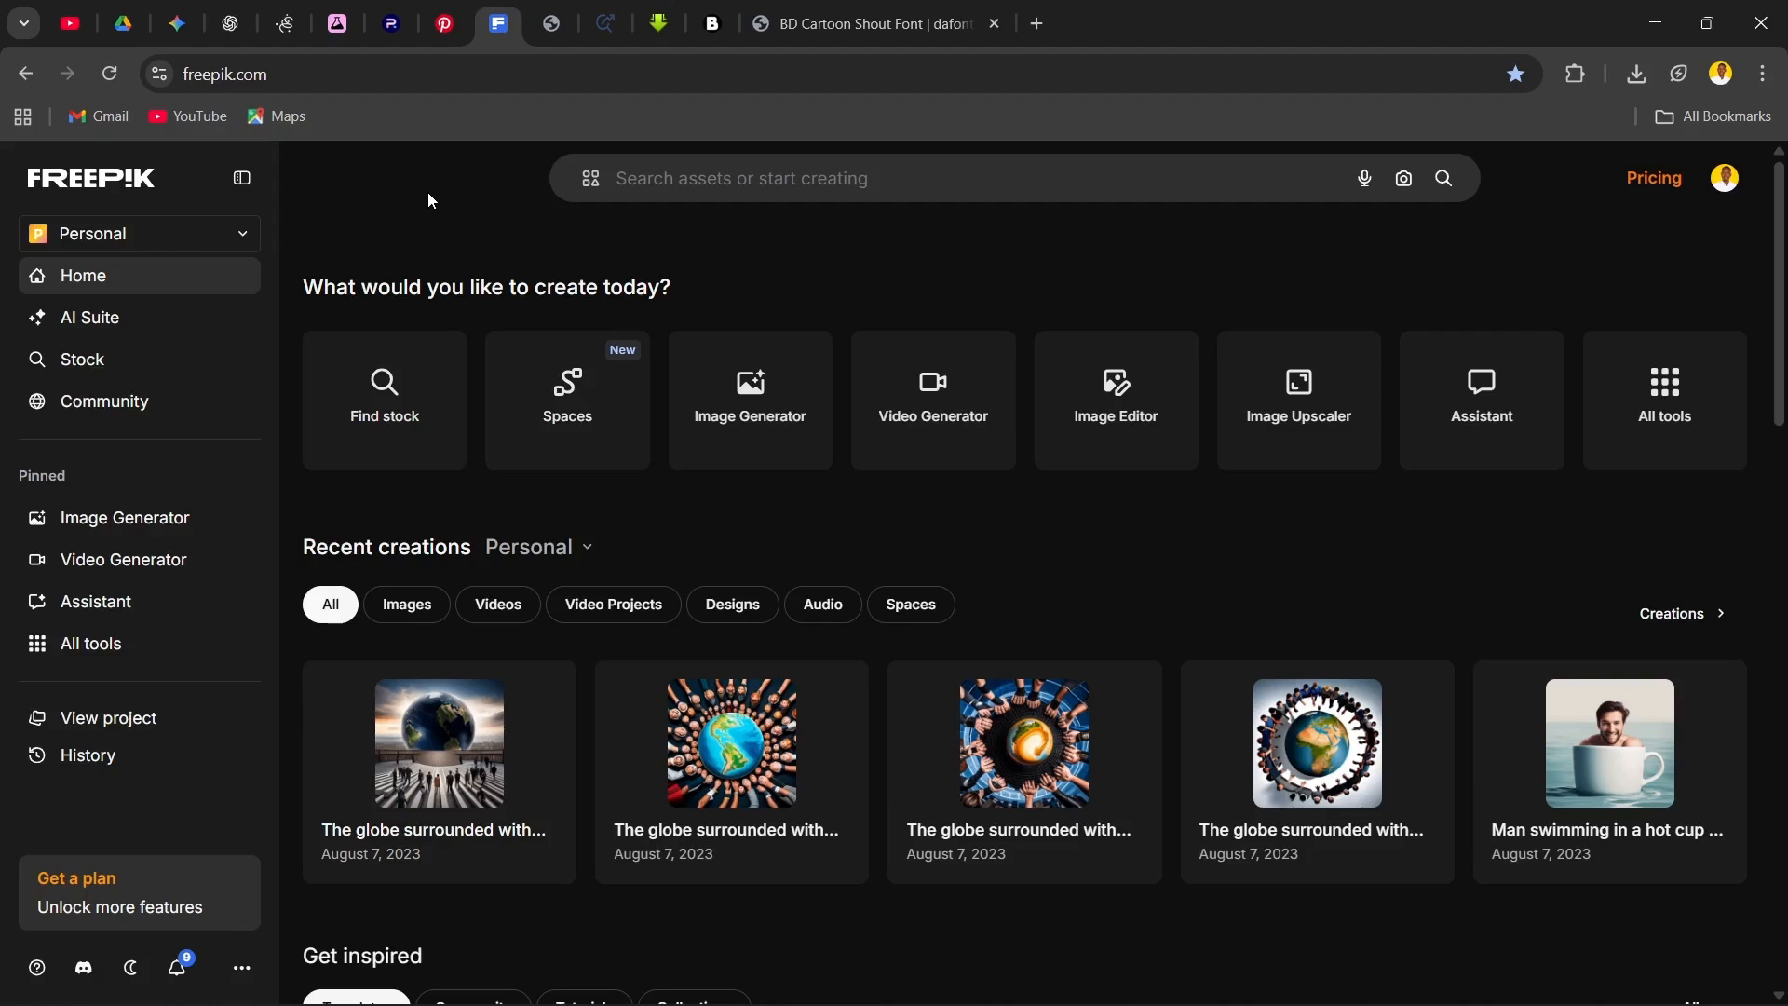
Step: Search the Freepik asset library for "text effect"
left_click(646, 186)
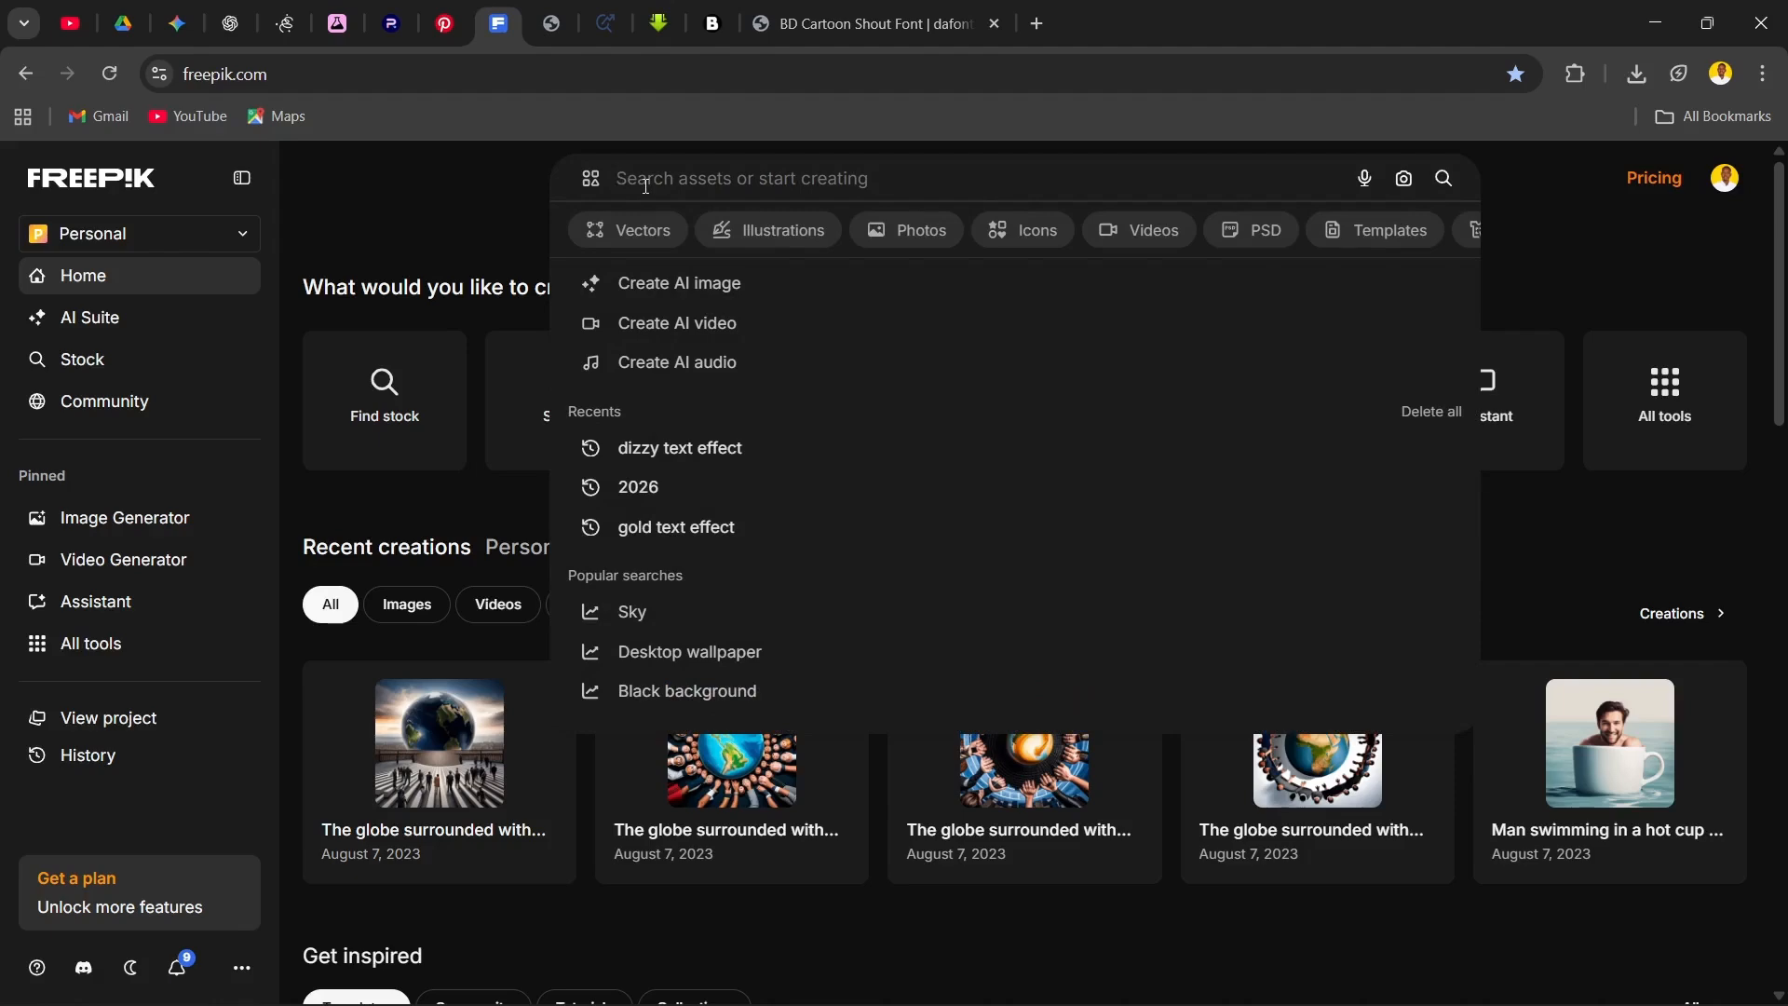
type("text effec")
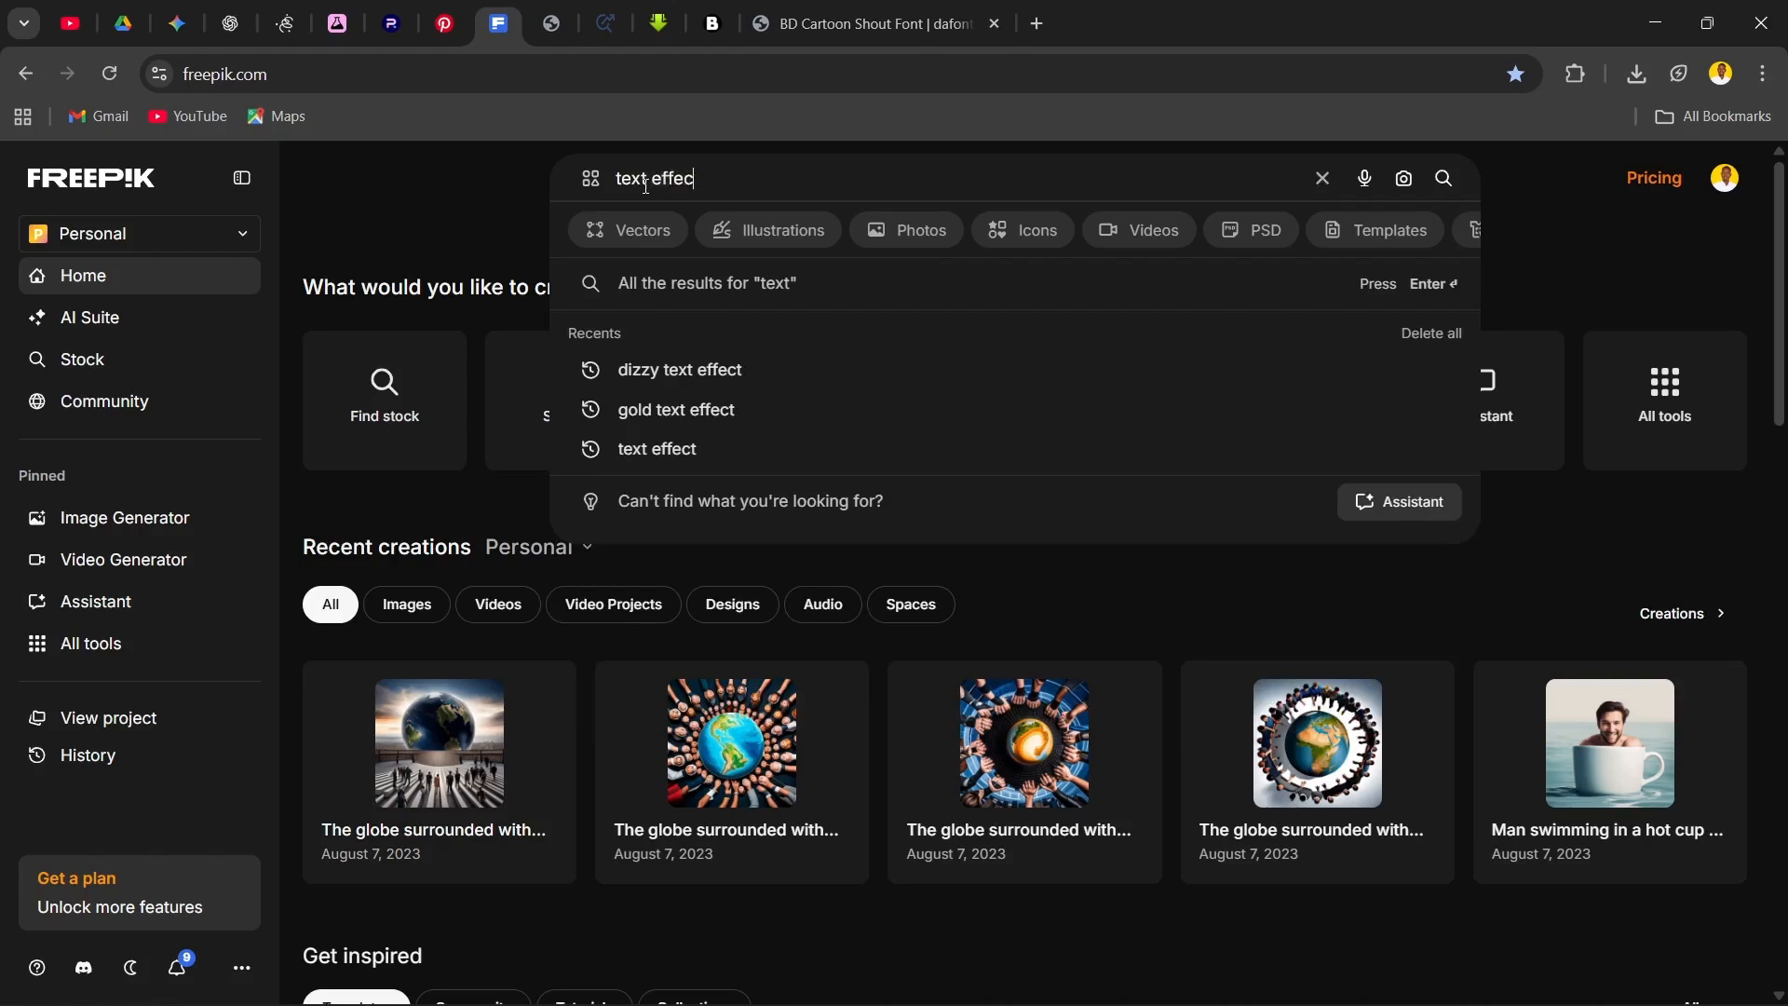
type("t")
key("Return")
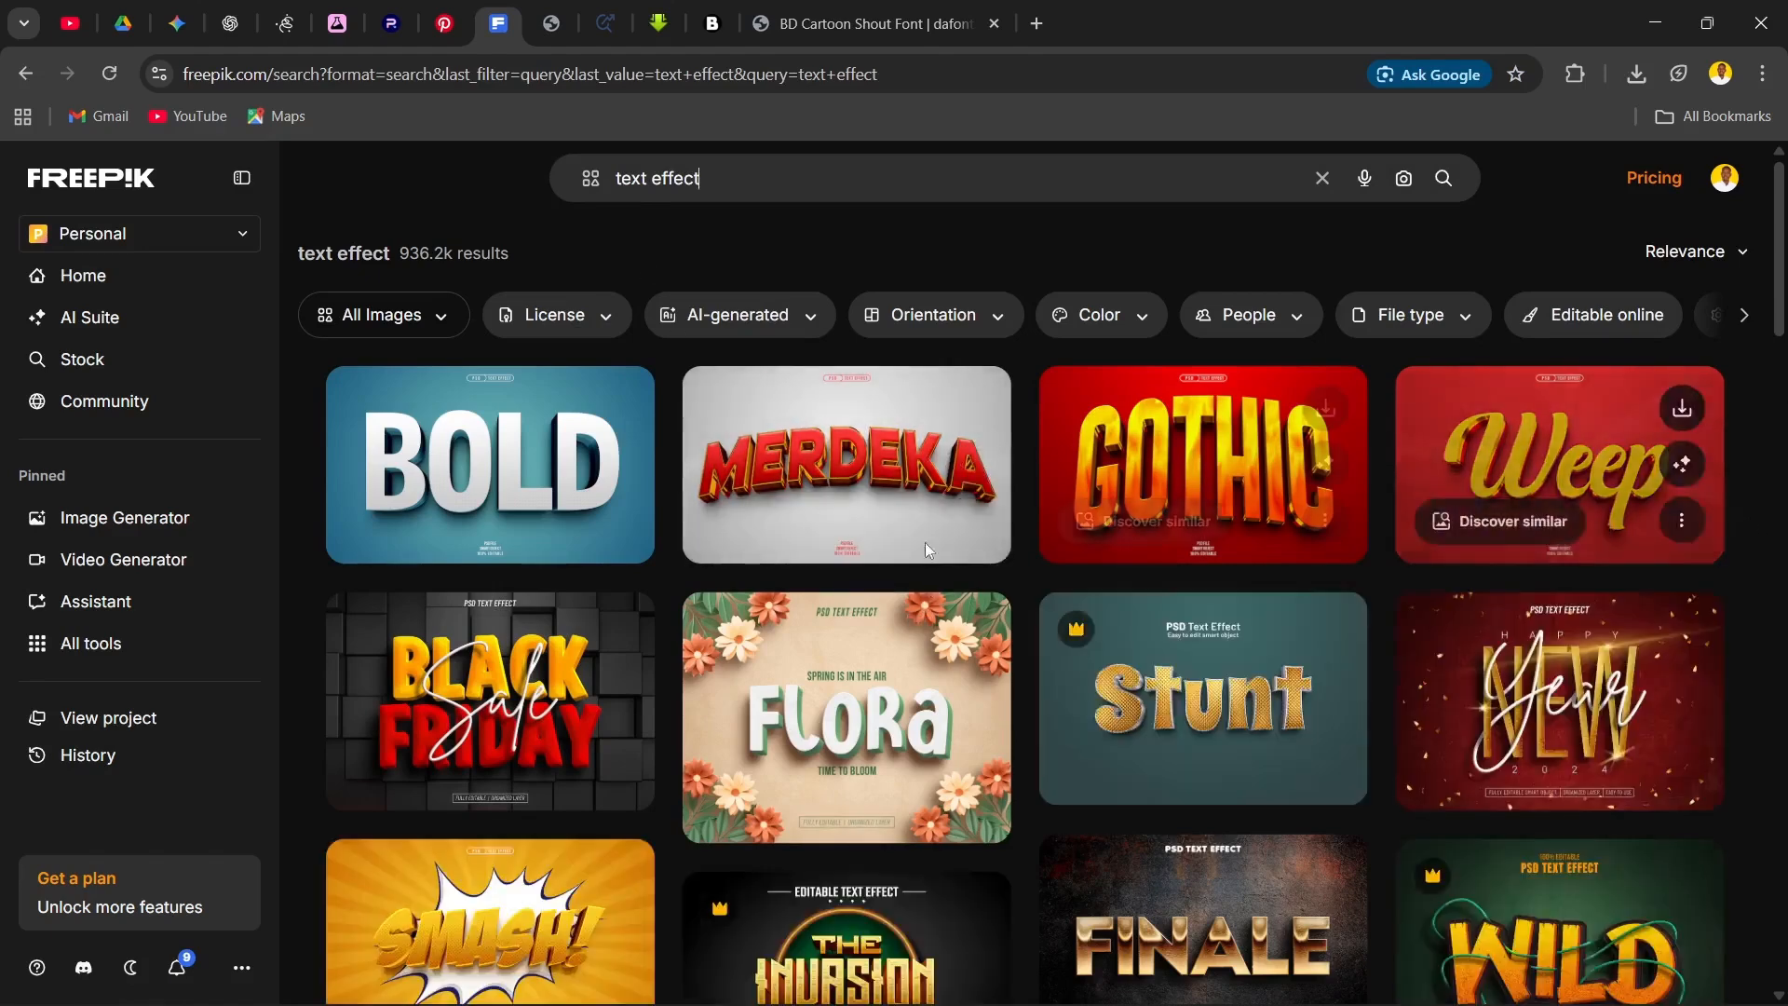
Step: Examine the text effect templates in the search results, noting which ones carry the premium crown badge
scroll(797, 663, "down", 4)
scroll(798, 663, "up", 3)
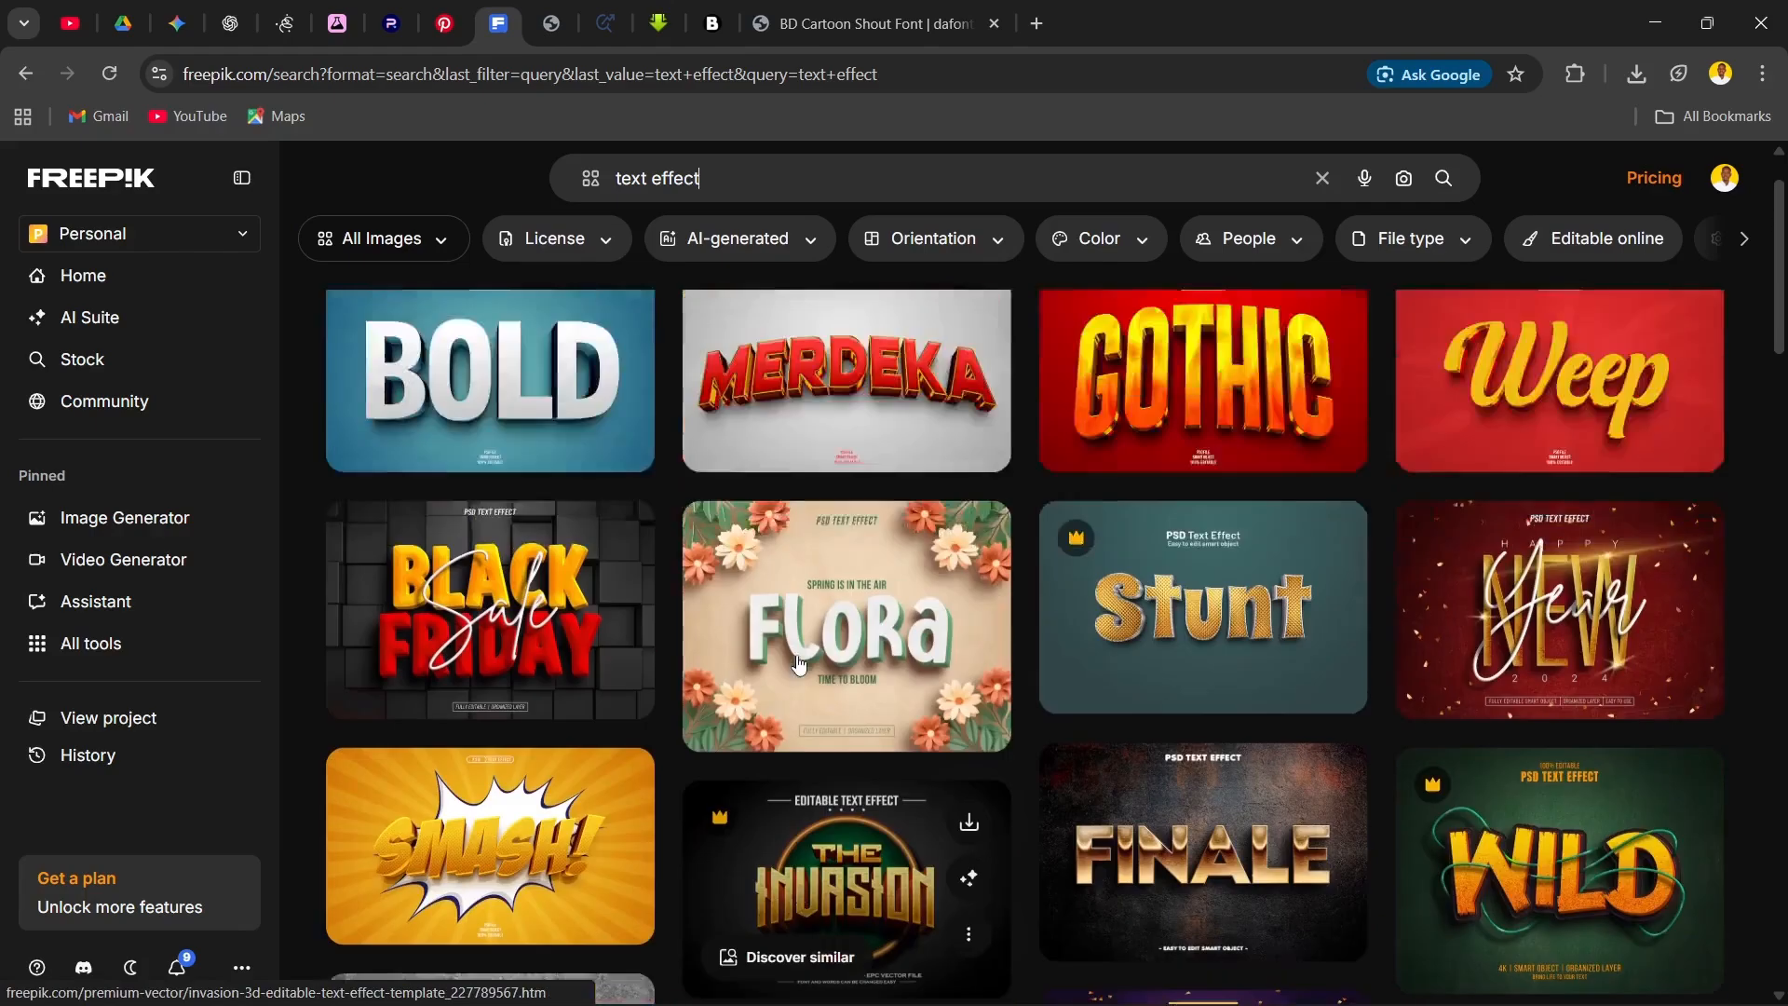
scroll(797, 663, "up", 1)
scroll(820, 605, "down", 8)
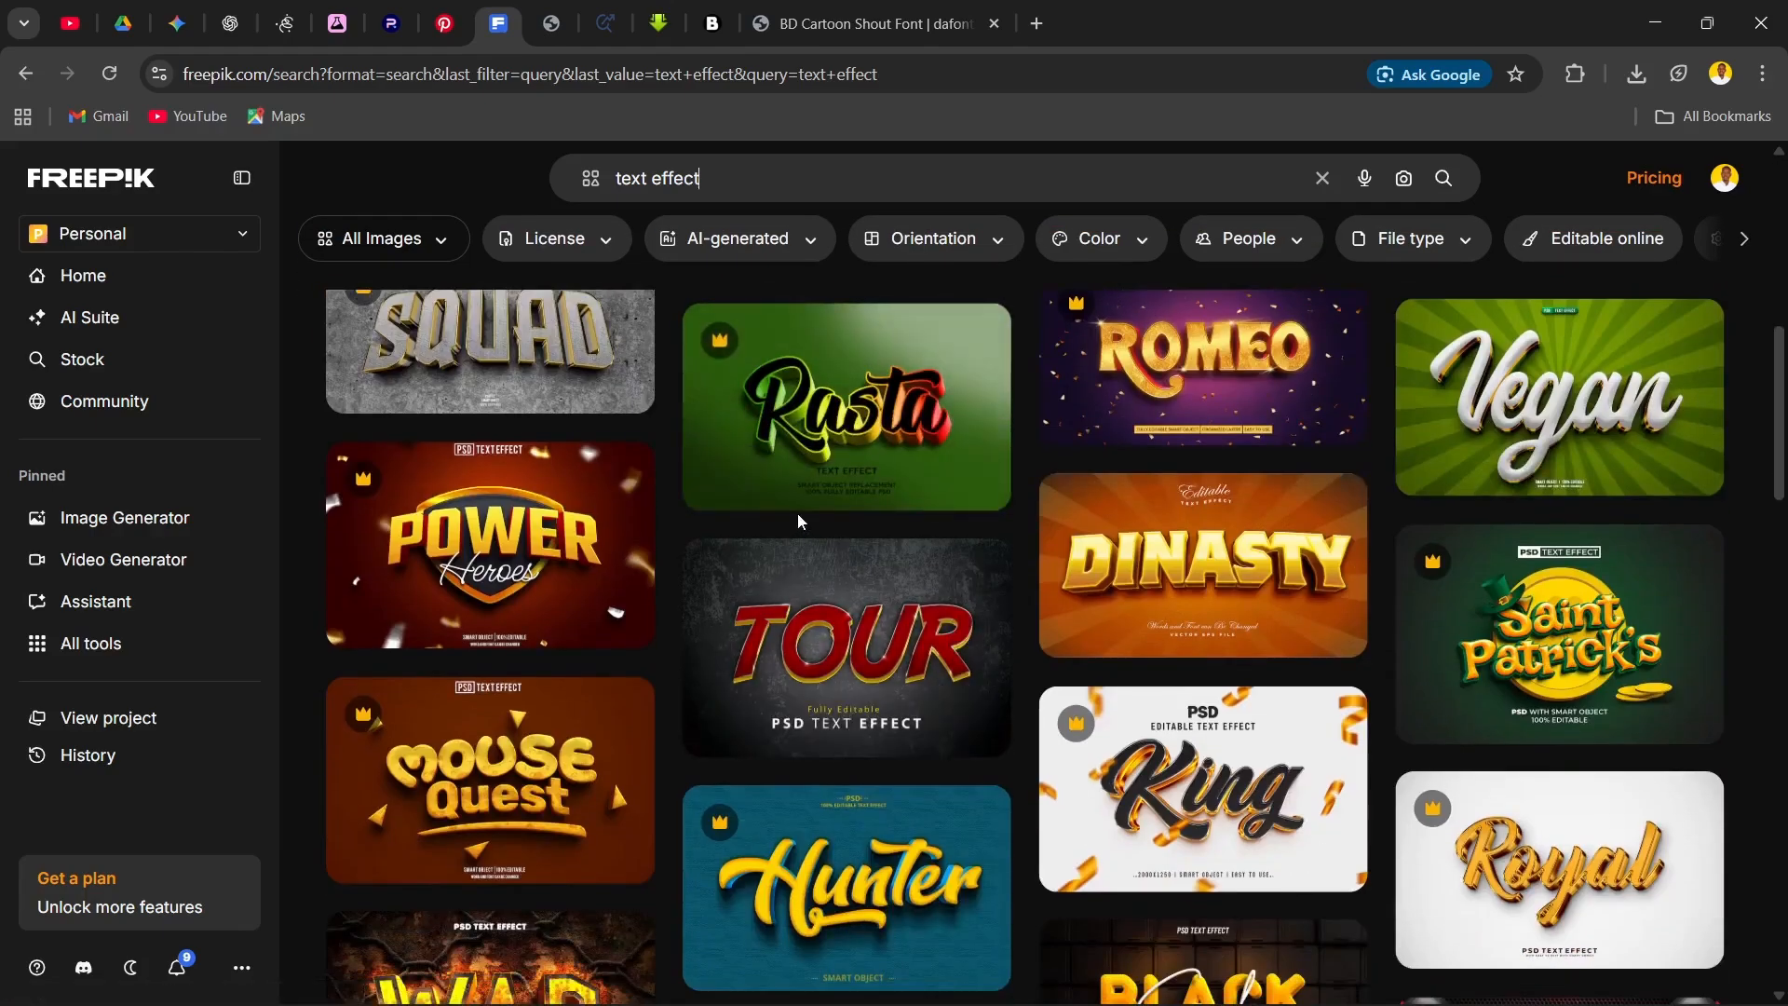
mouse_move(926, 479)
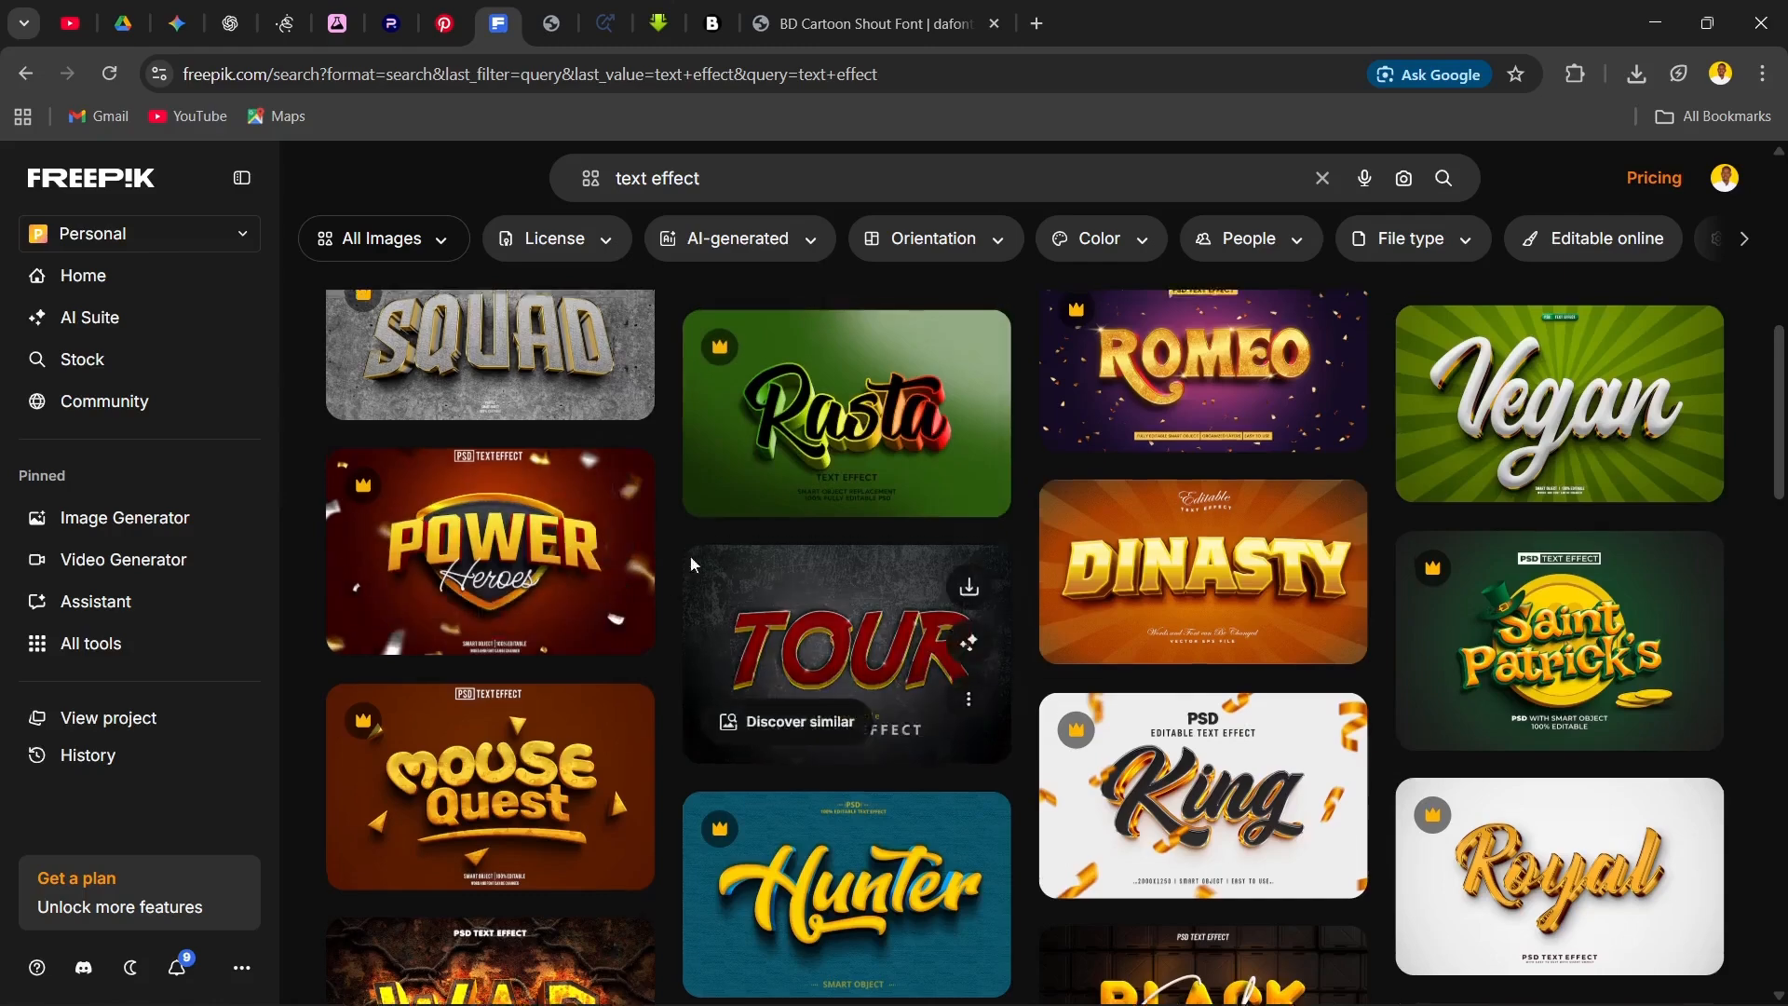
scroll(698, 566, "up", 8)
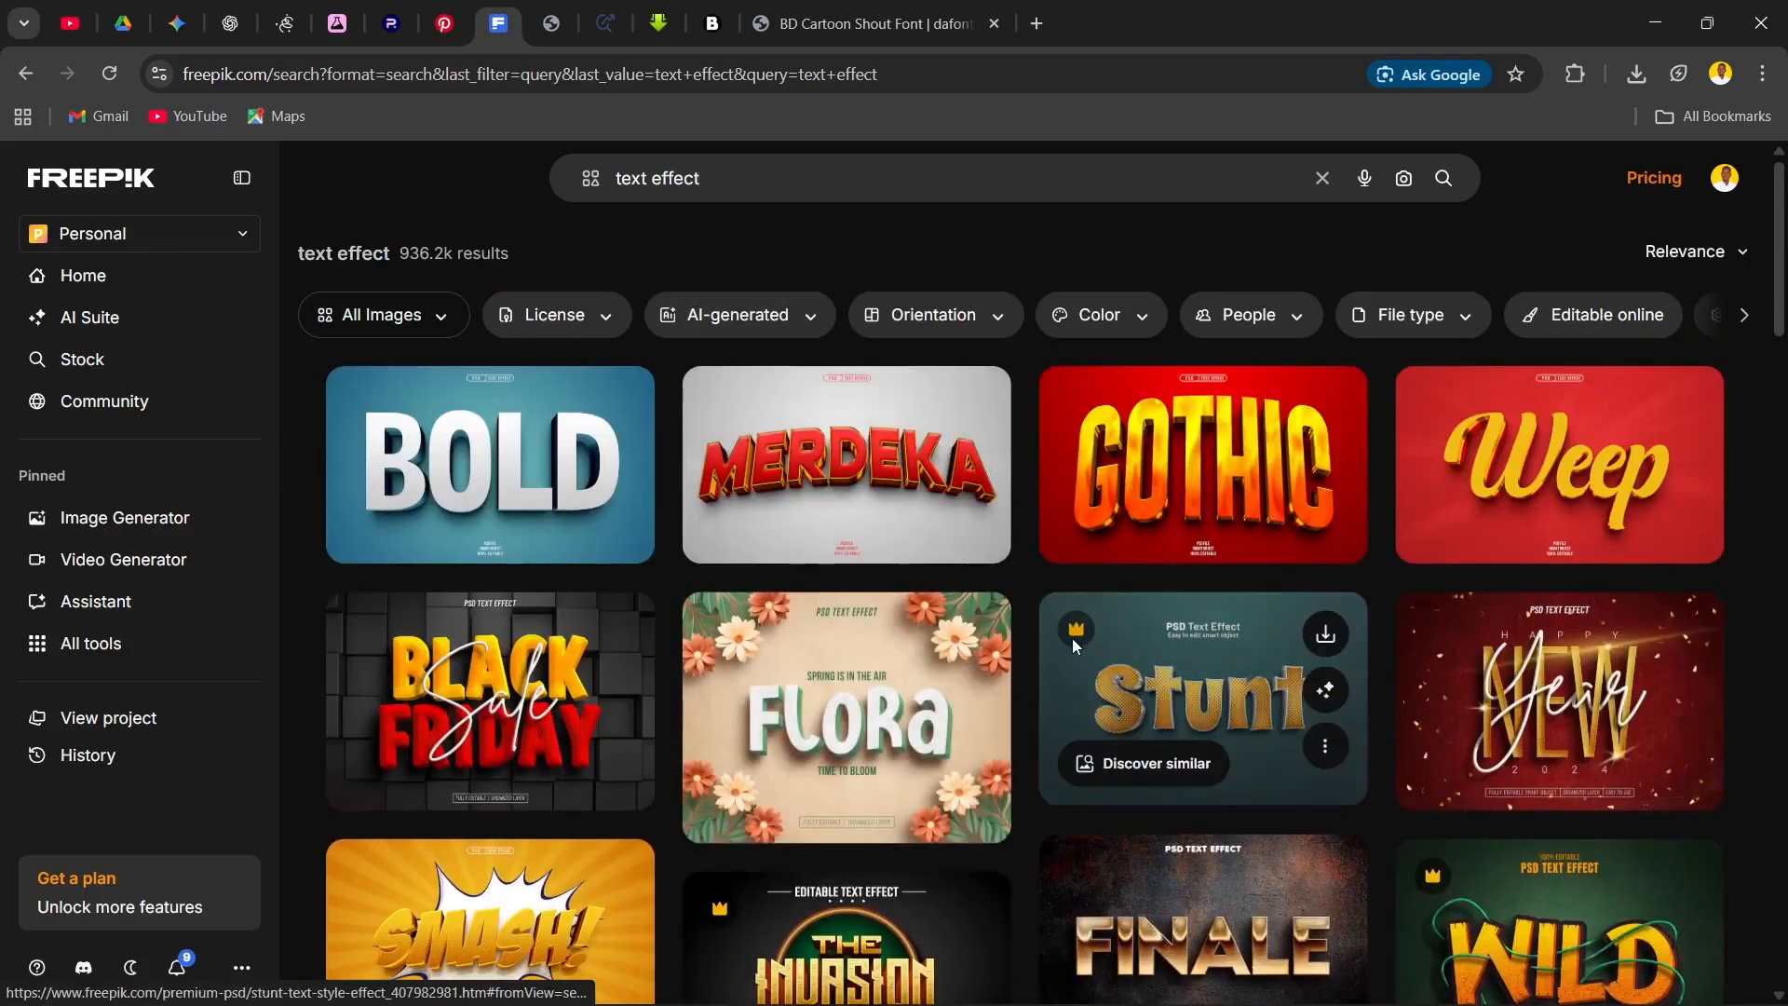
mouse_move(1076, 632)
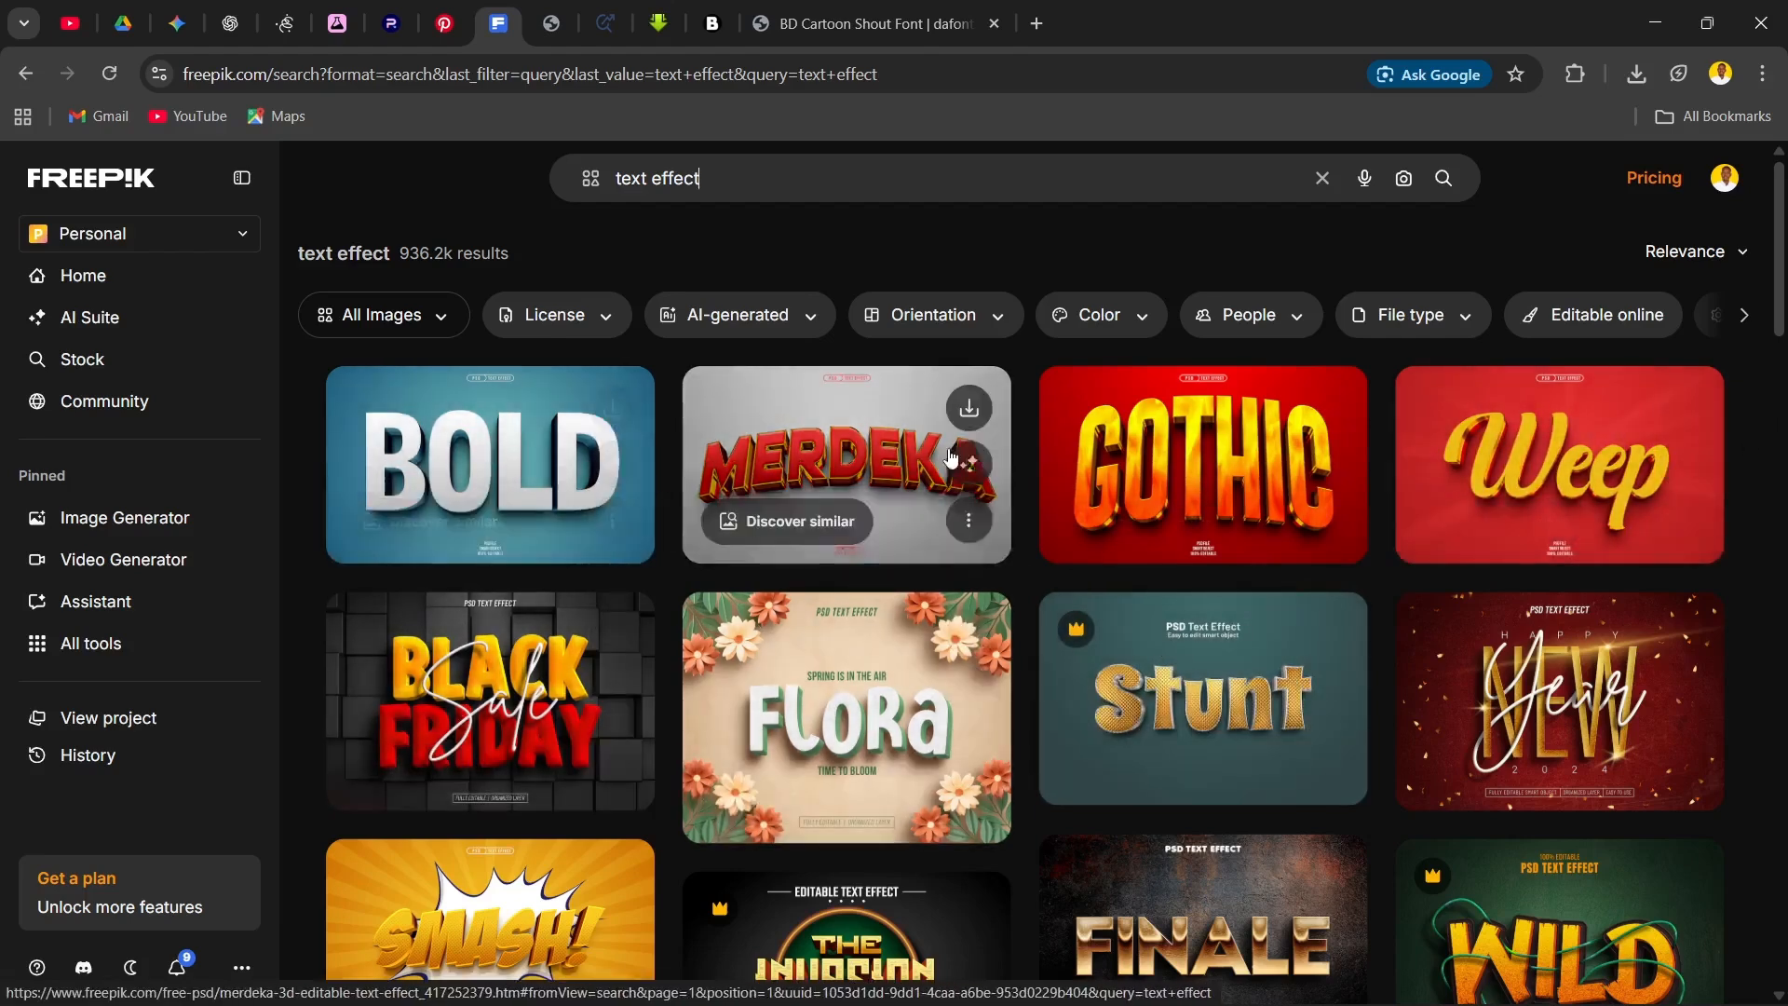
scroll(655, 460, "down", 5)
scroll(843, 643, "down", 5)
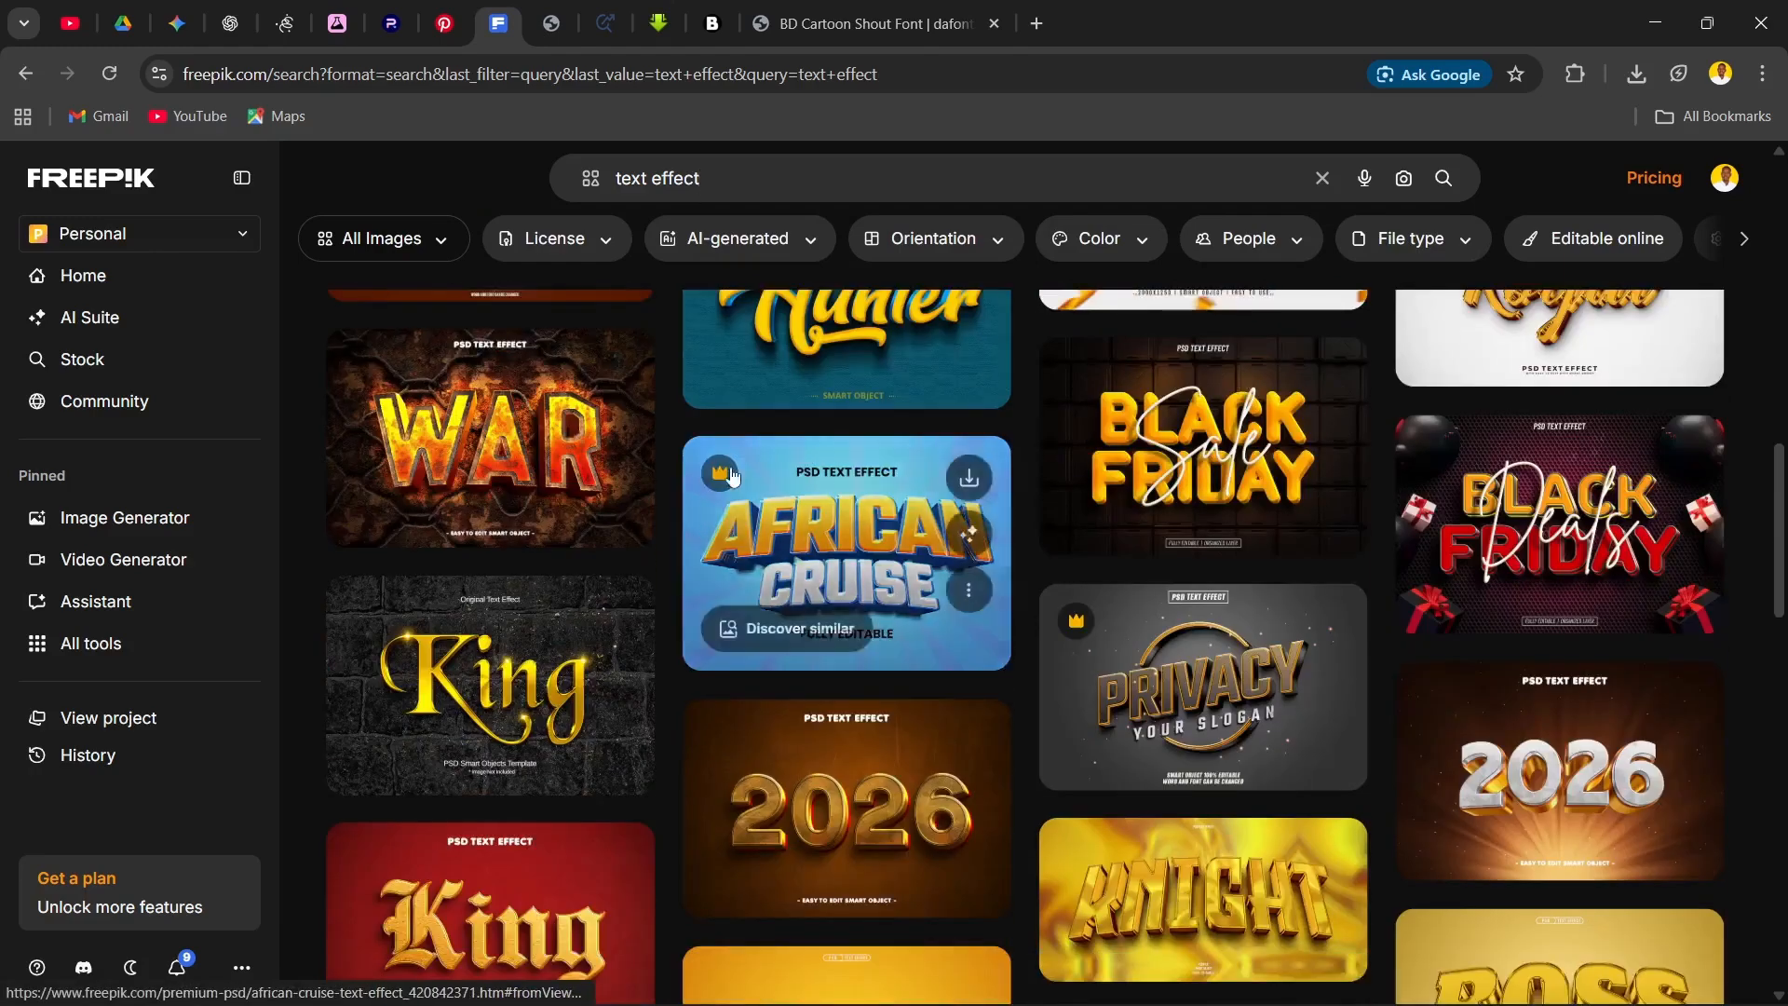
Step: Refine the search to "gold text effect" and look through the resulting templates
left_click(645, 177)
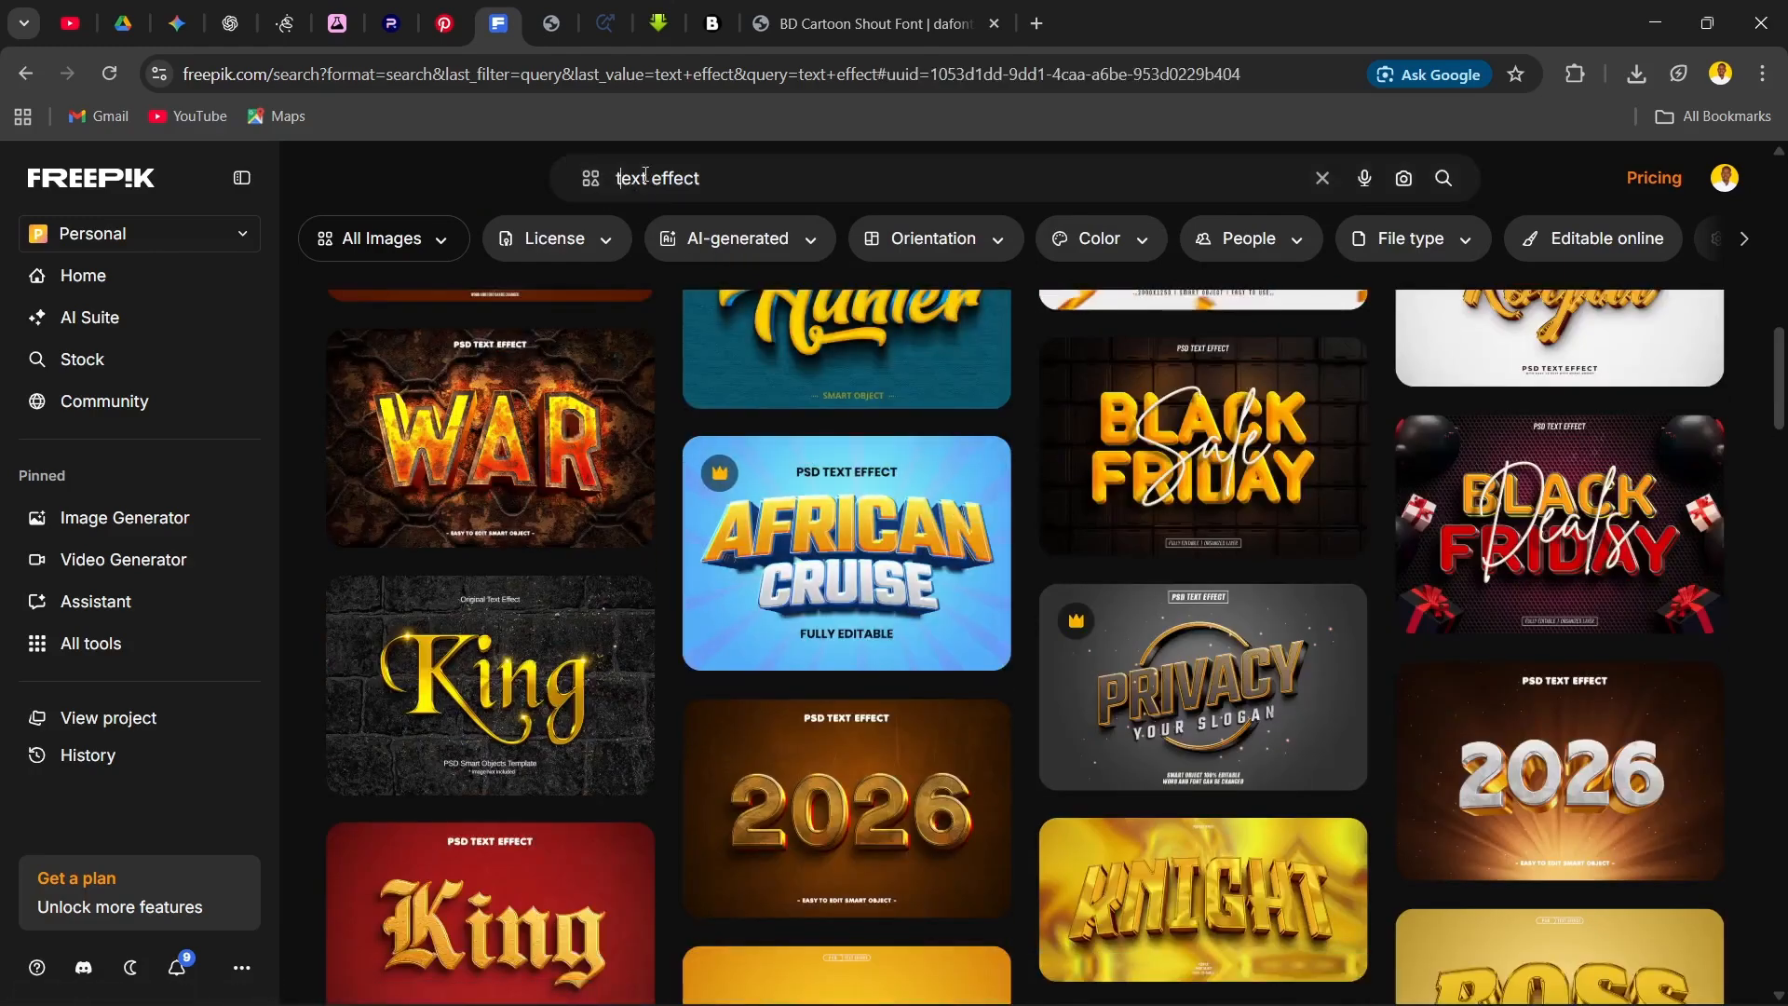
type("g")
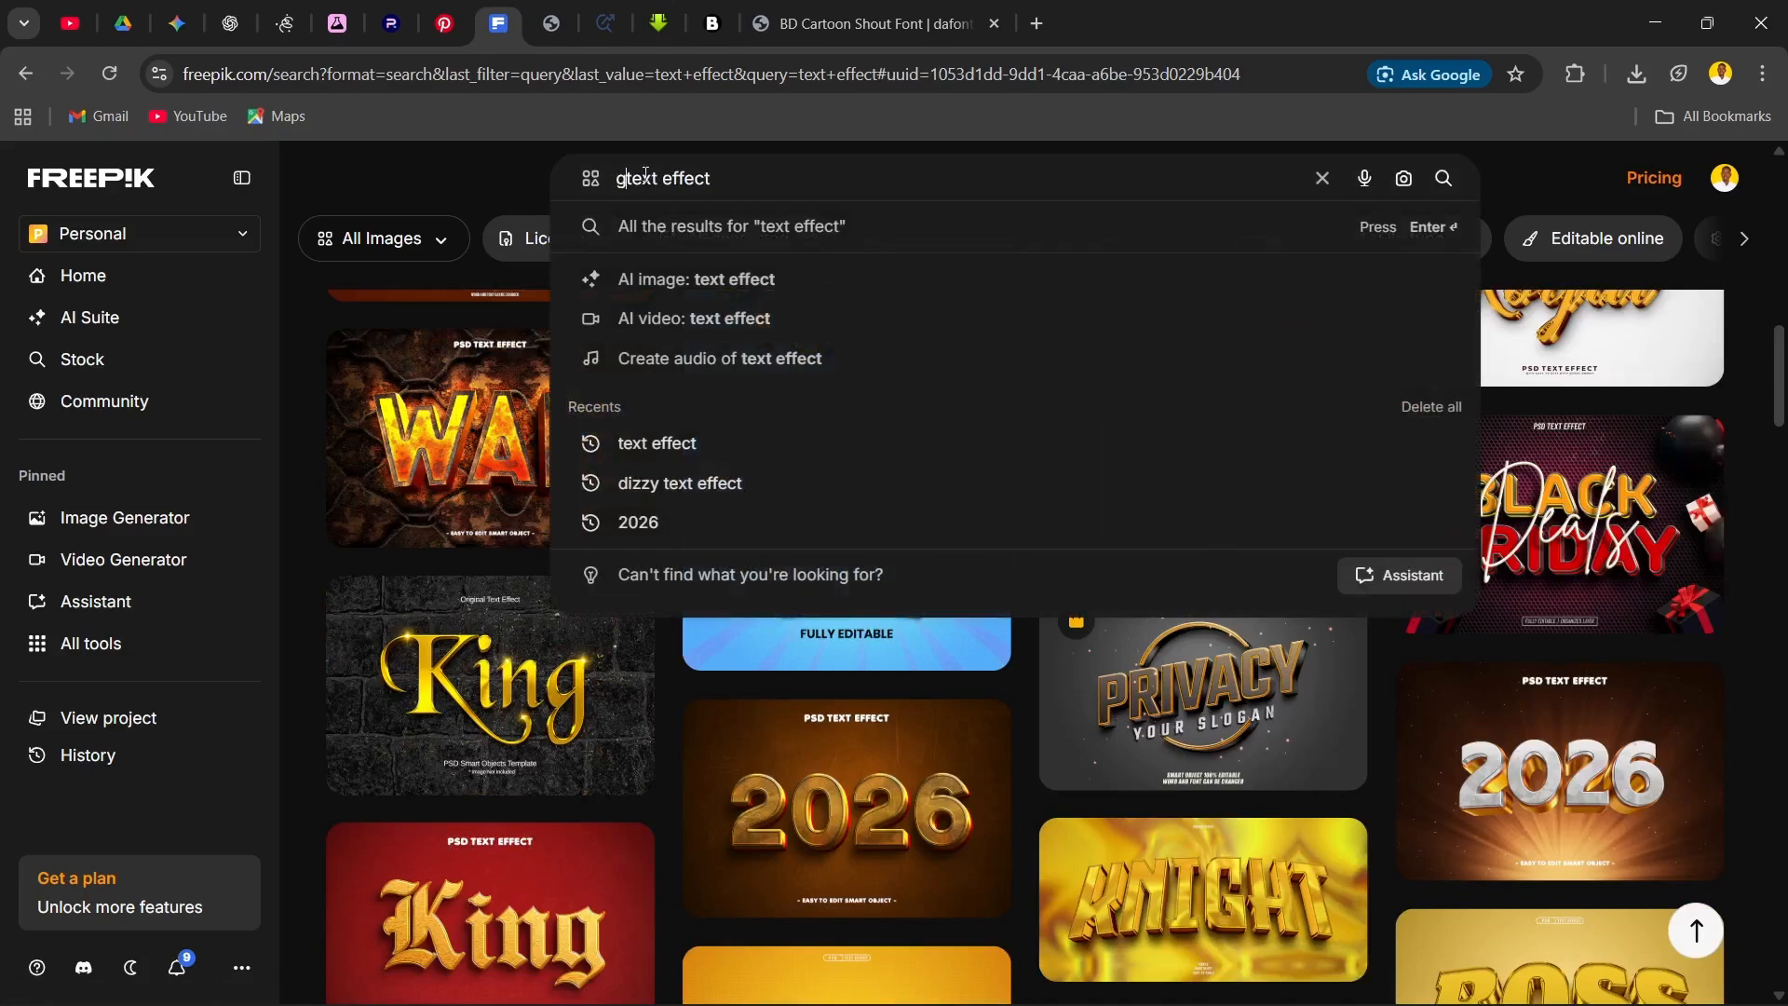
type("old")
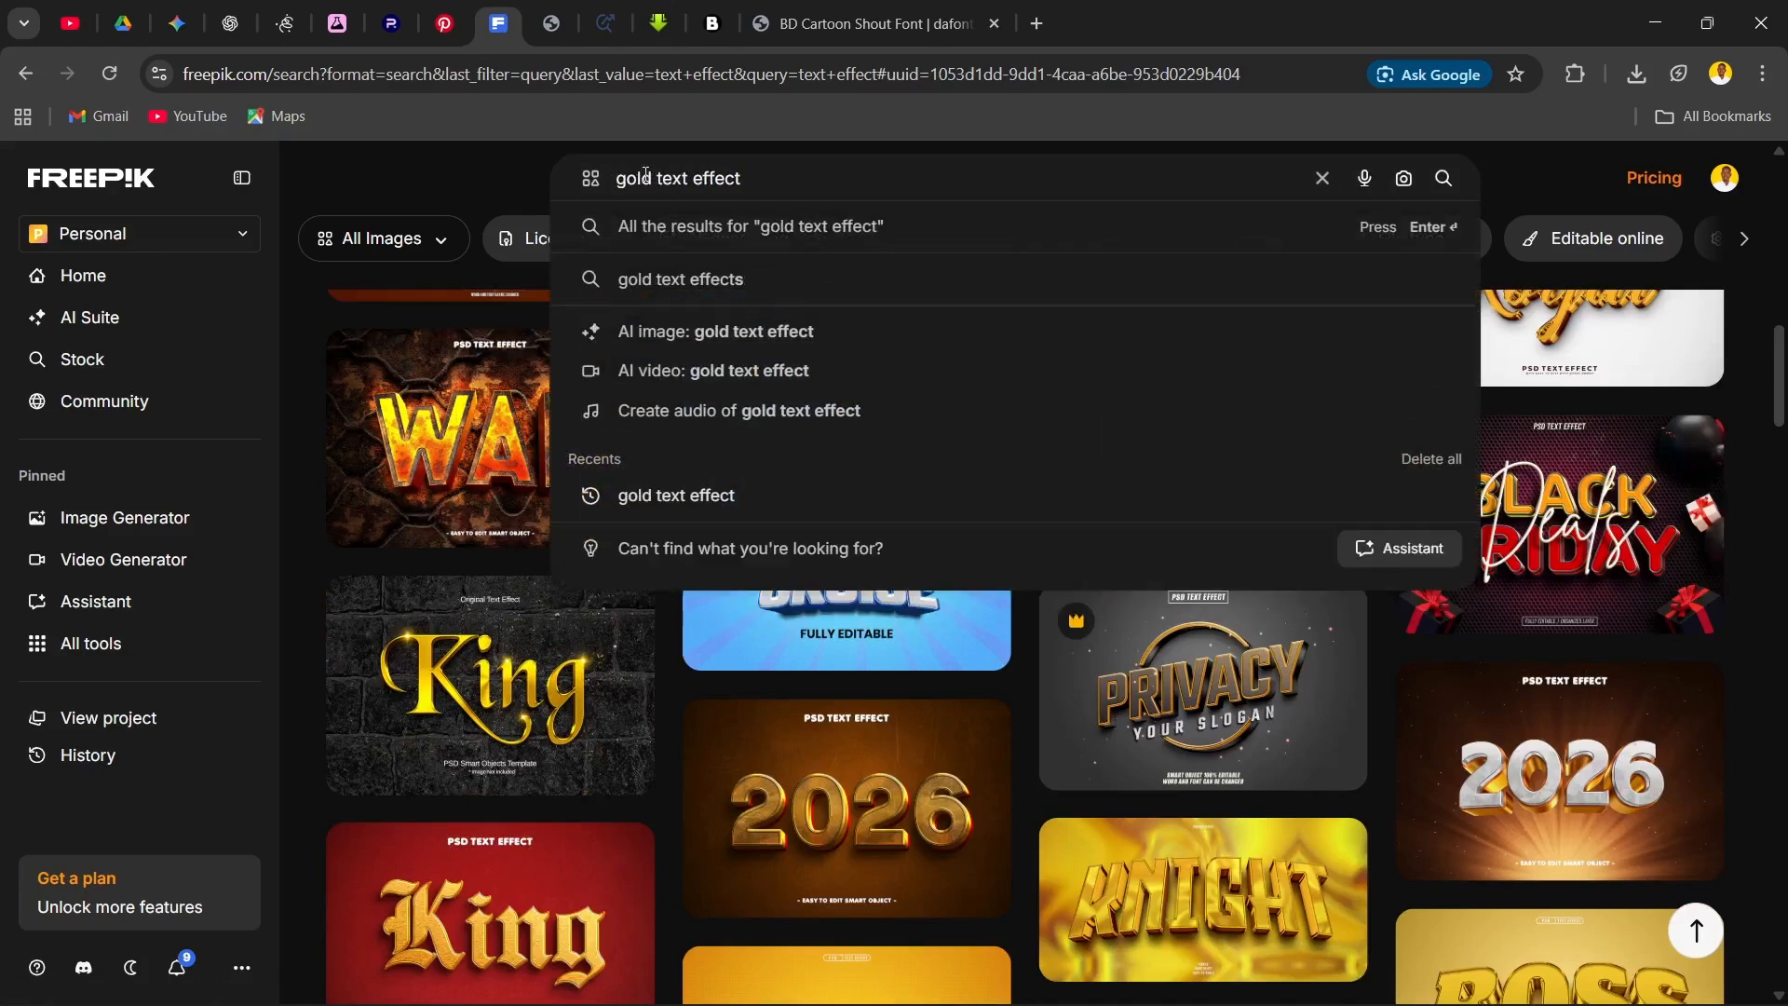
key("Return")
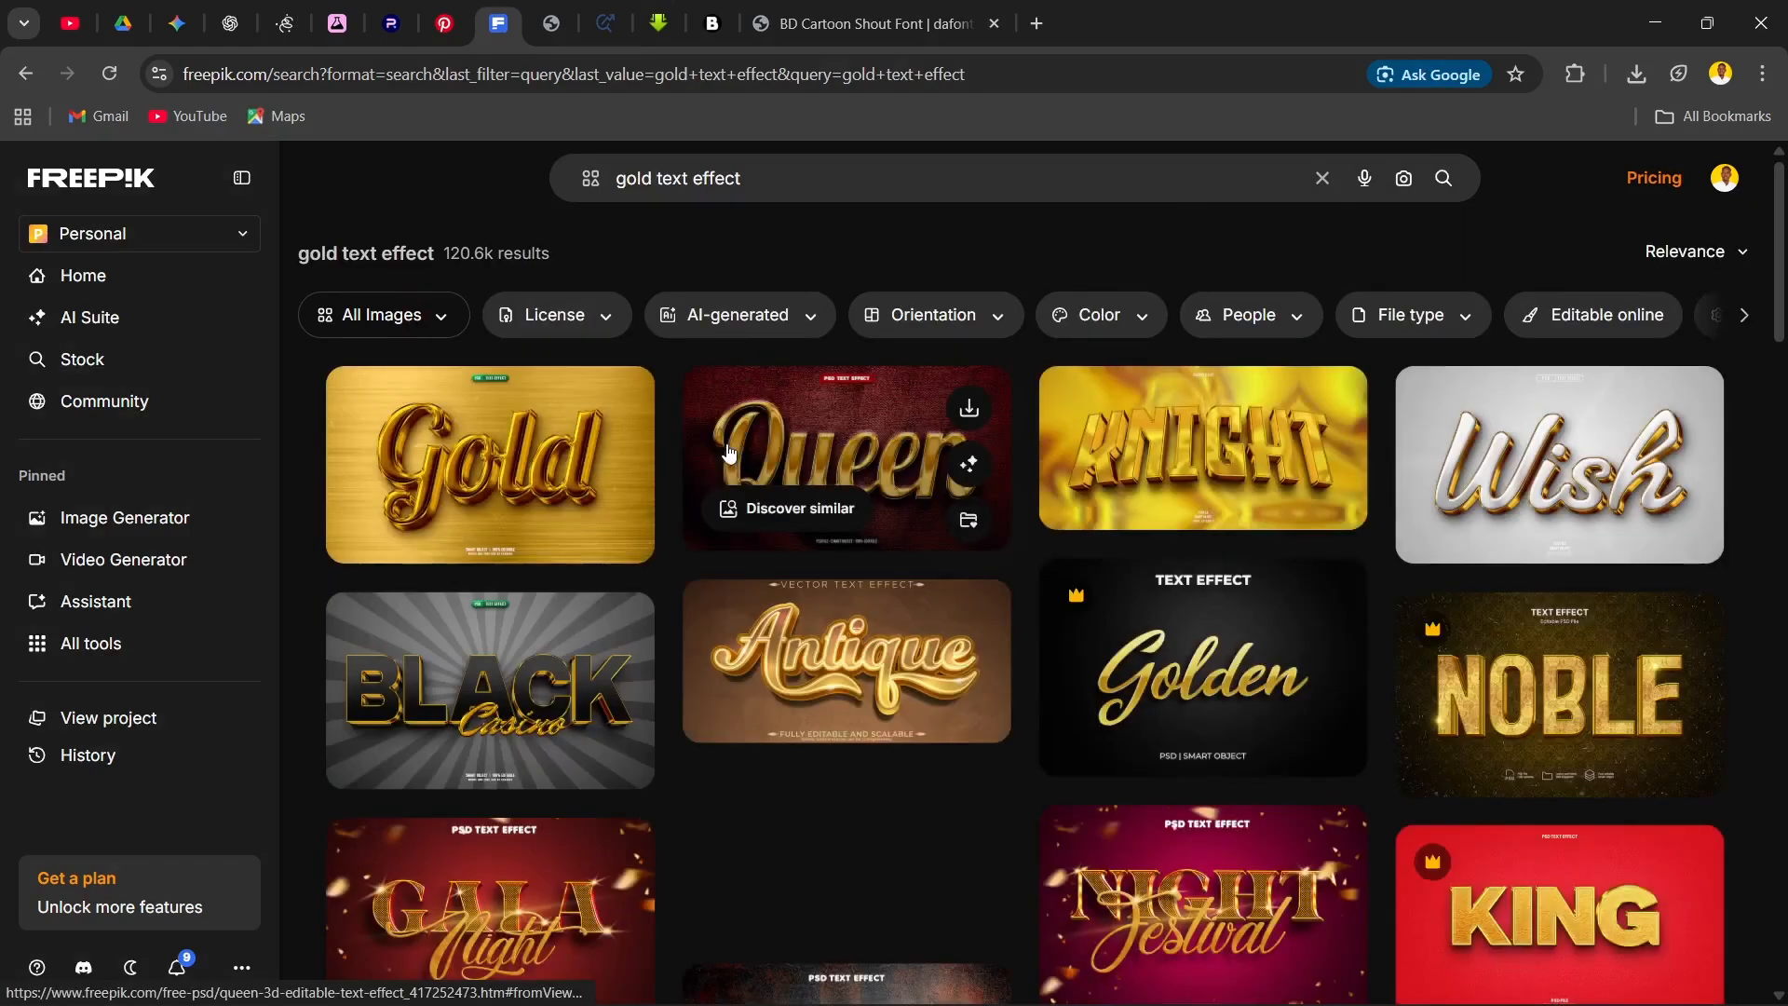
scroll(942, 574, "down", 6)
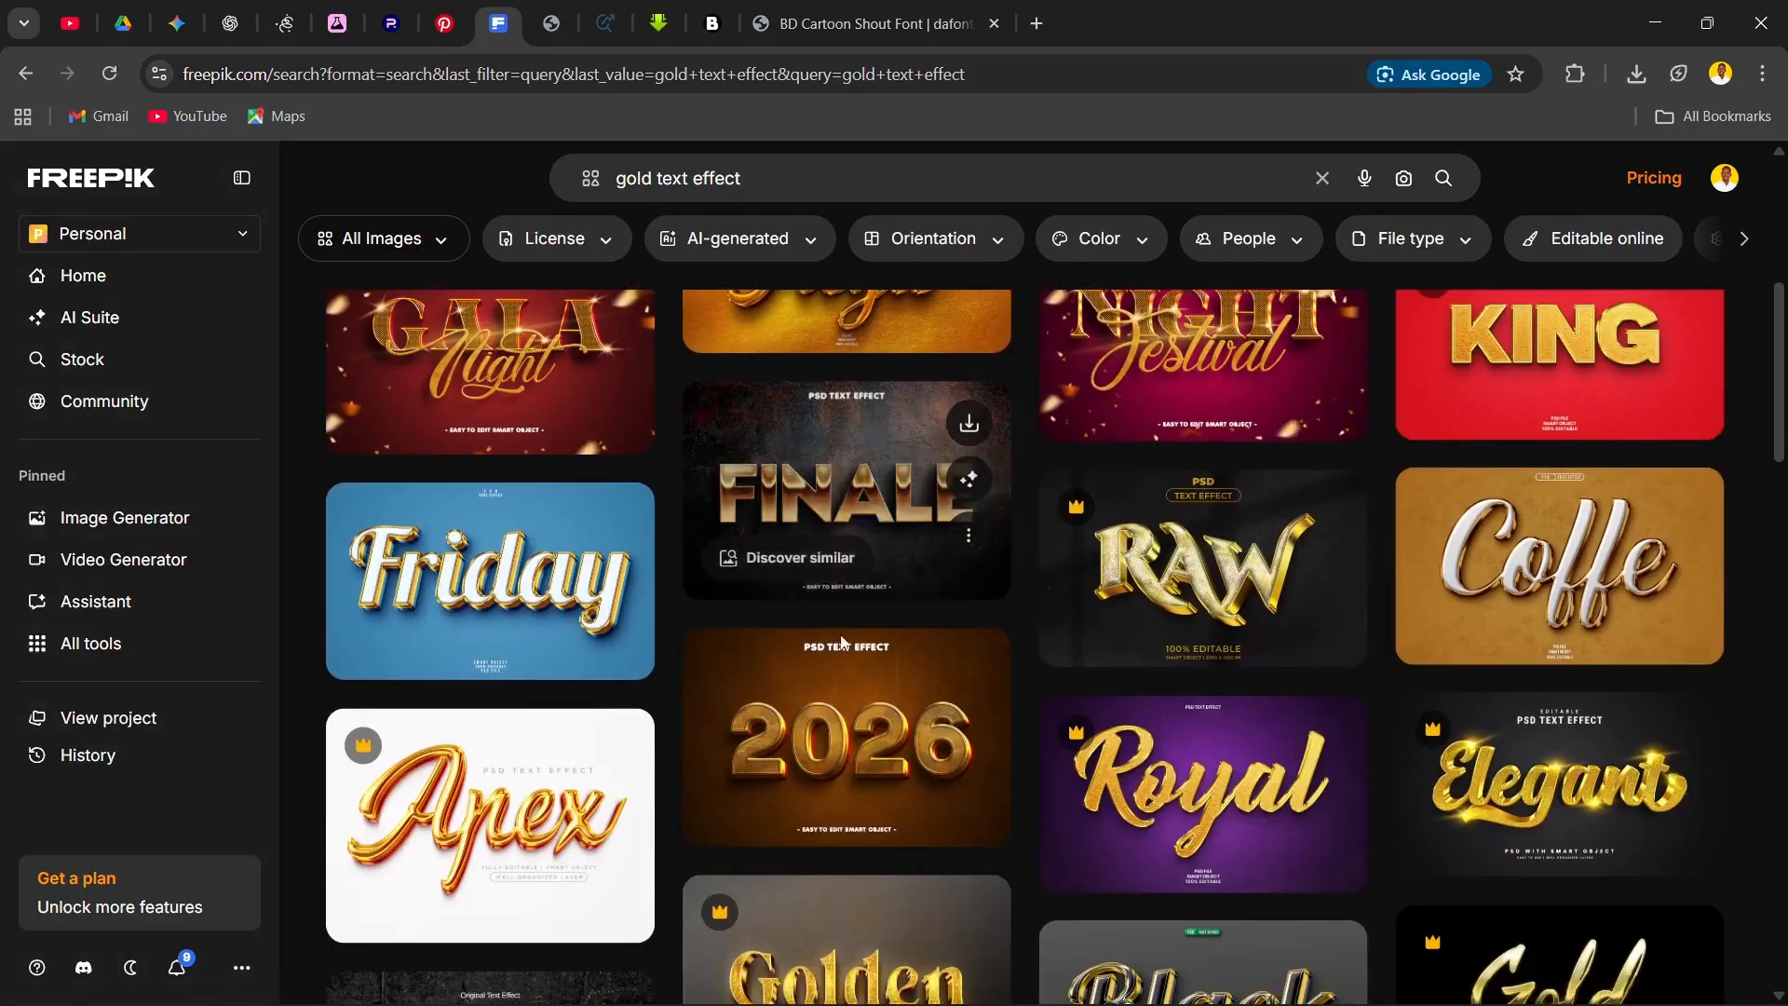
scroll(760, 602, "up", 6)
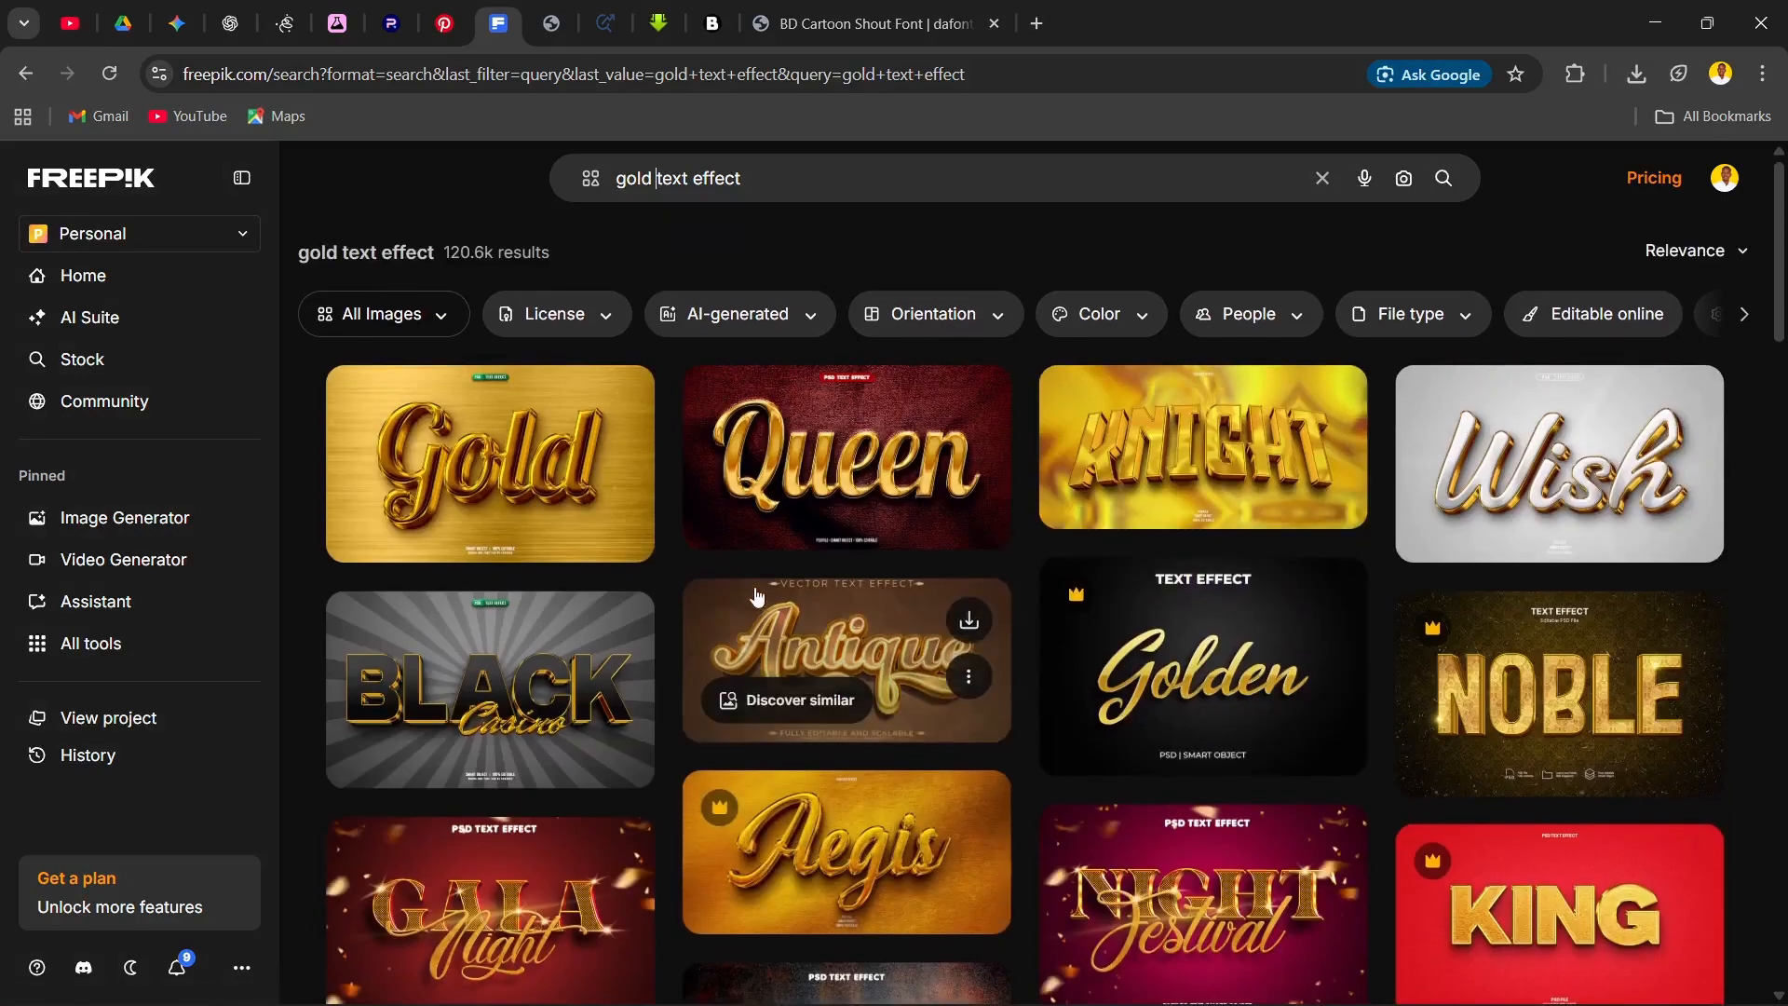
Step: Change the search to "dizzy text effect" and look through the resulting templates
double_click(634, 180)
type("dizzy")
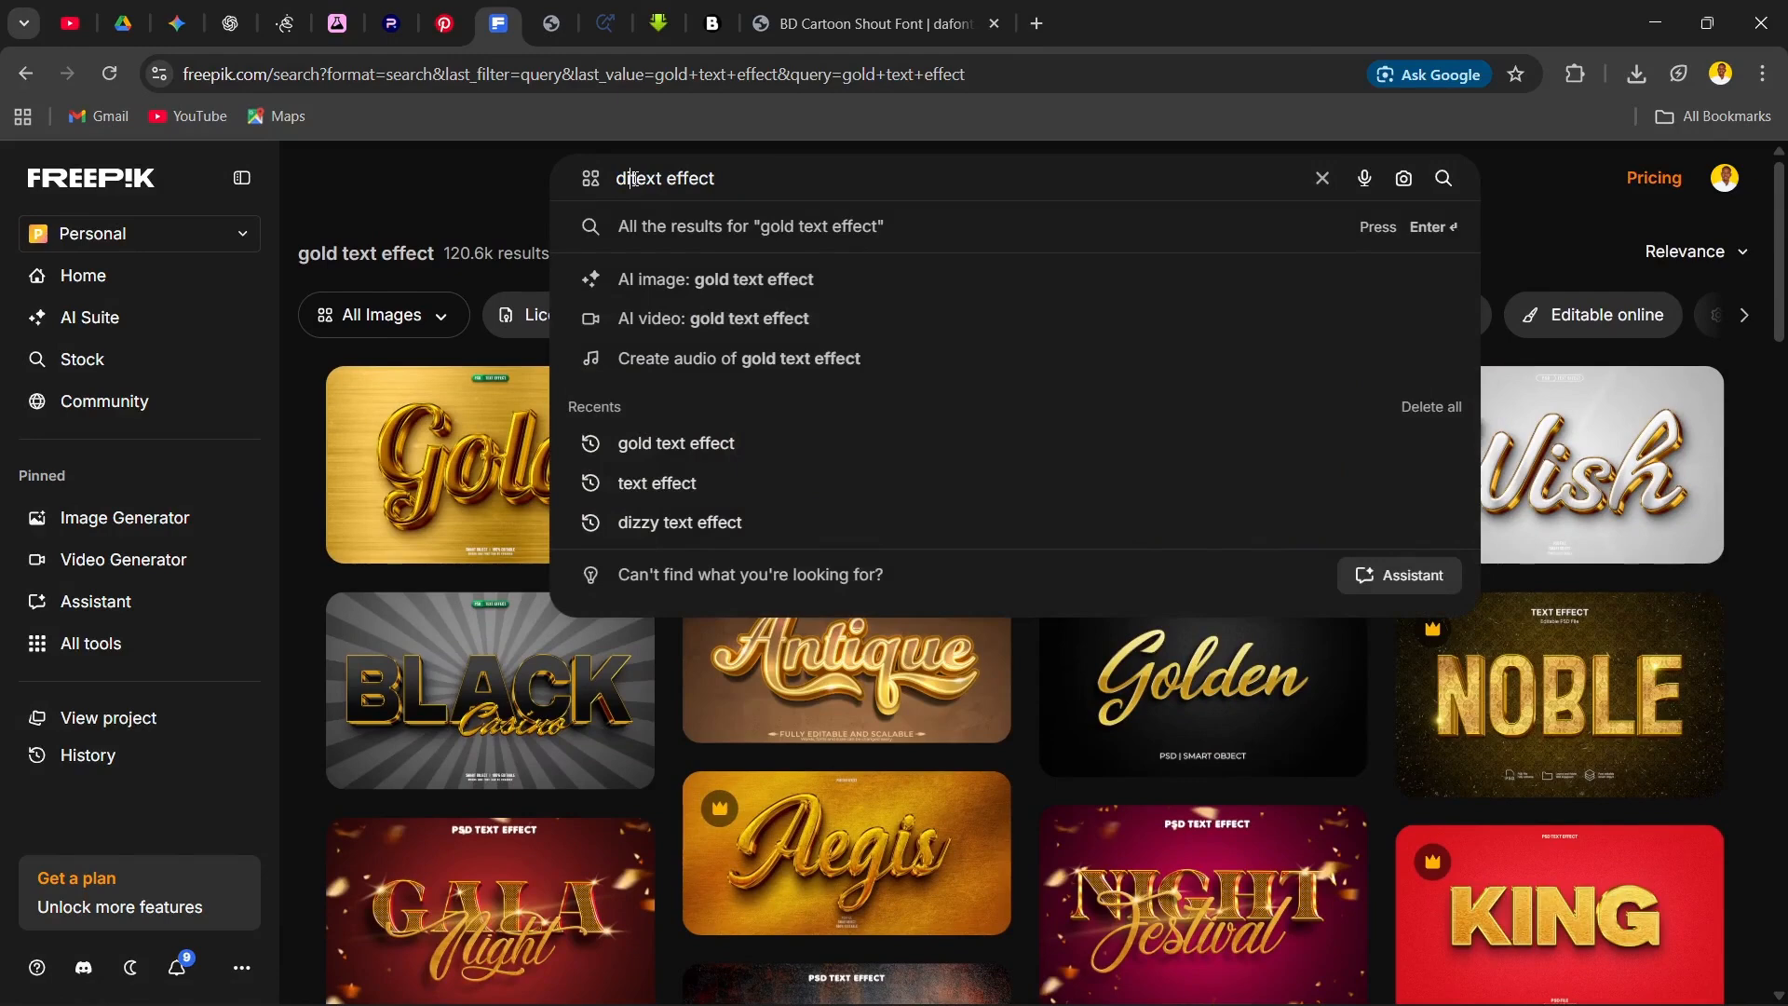
key("Return")
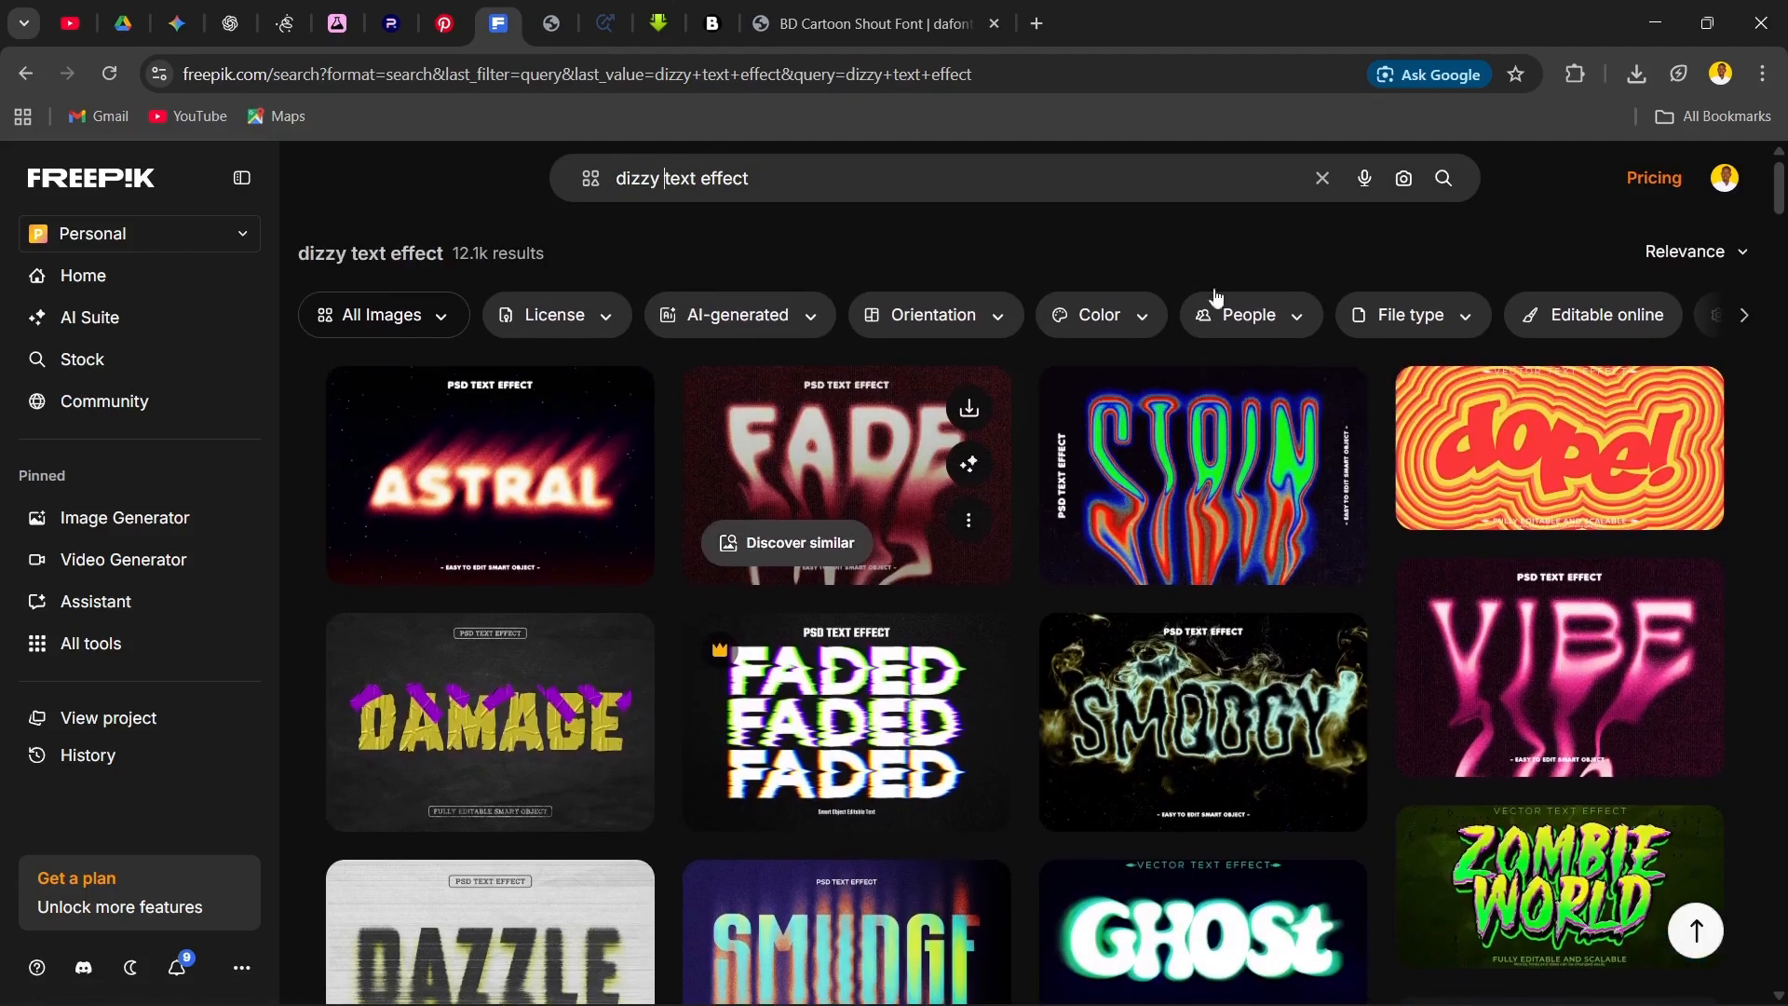
scroll(1744, 342, "down", 13)
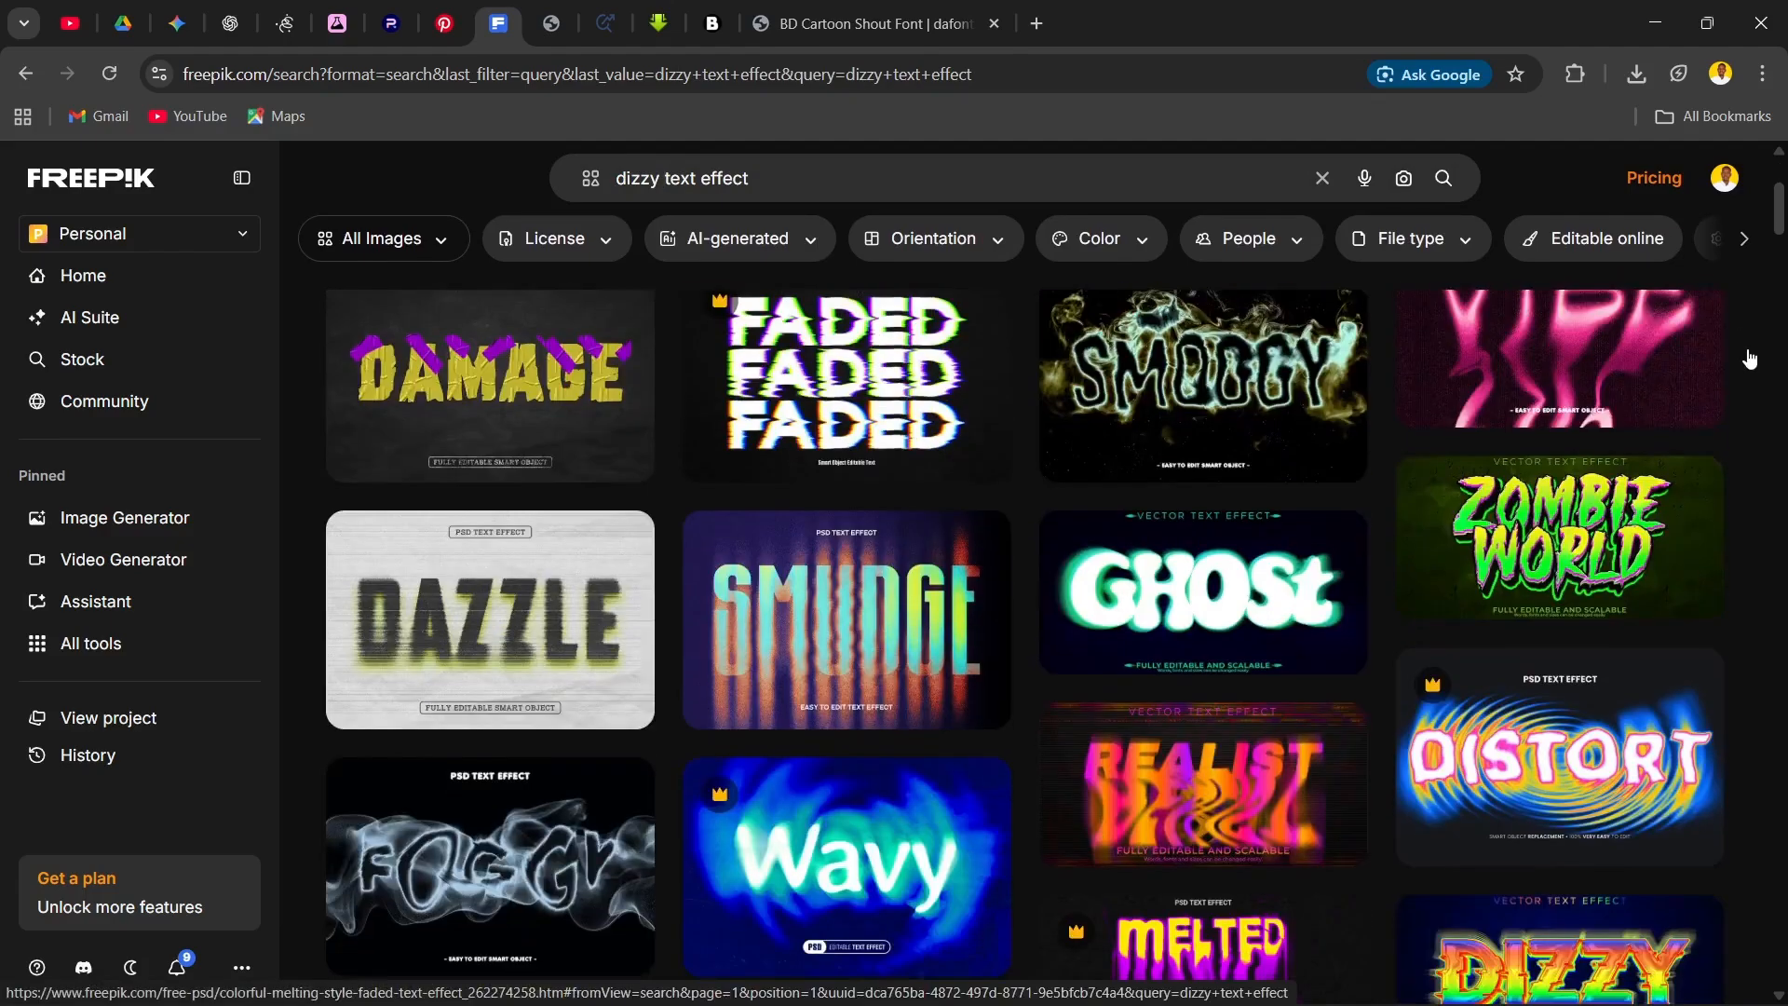
scroll(1064, 352, "down", 3)
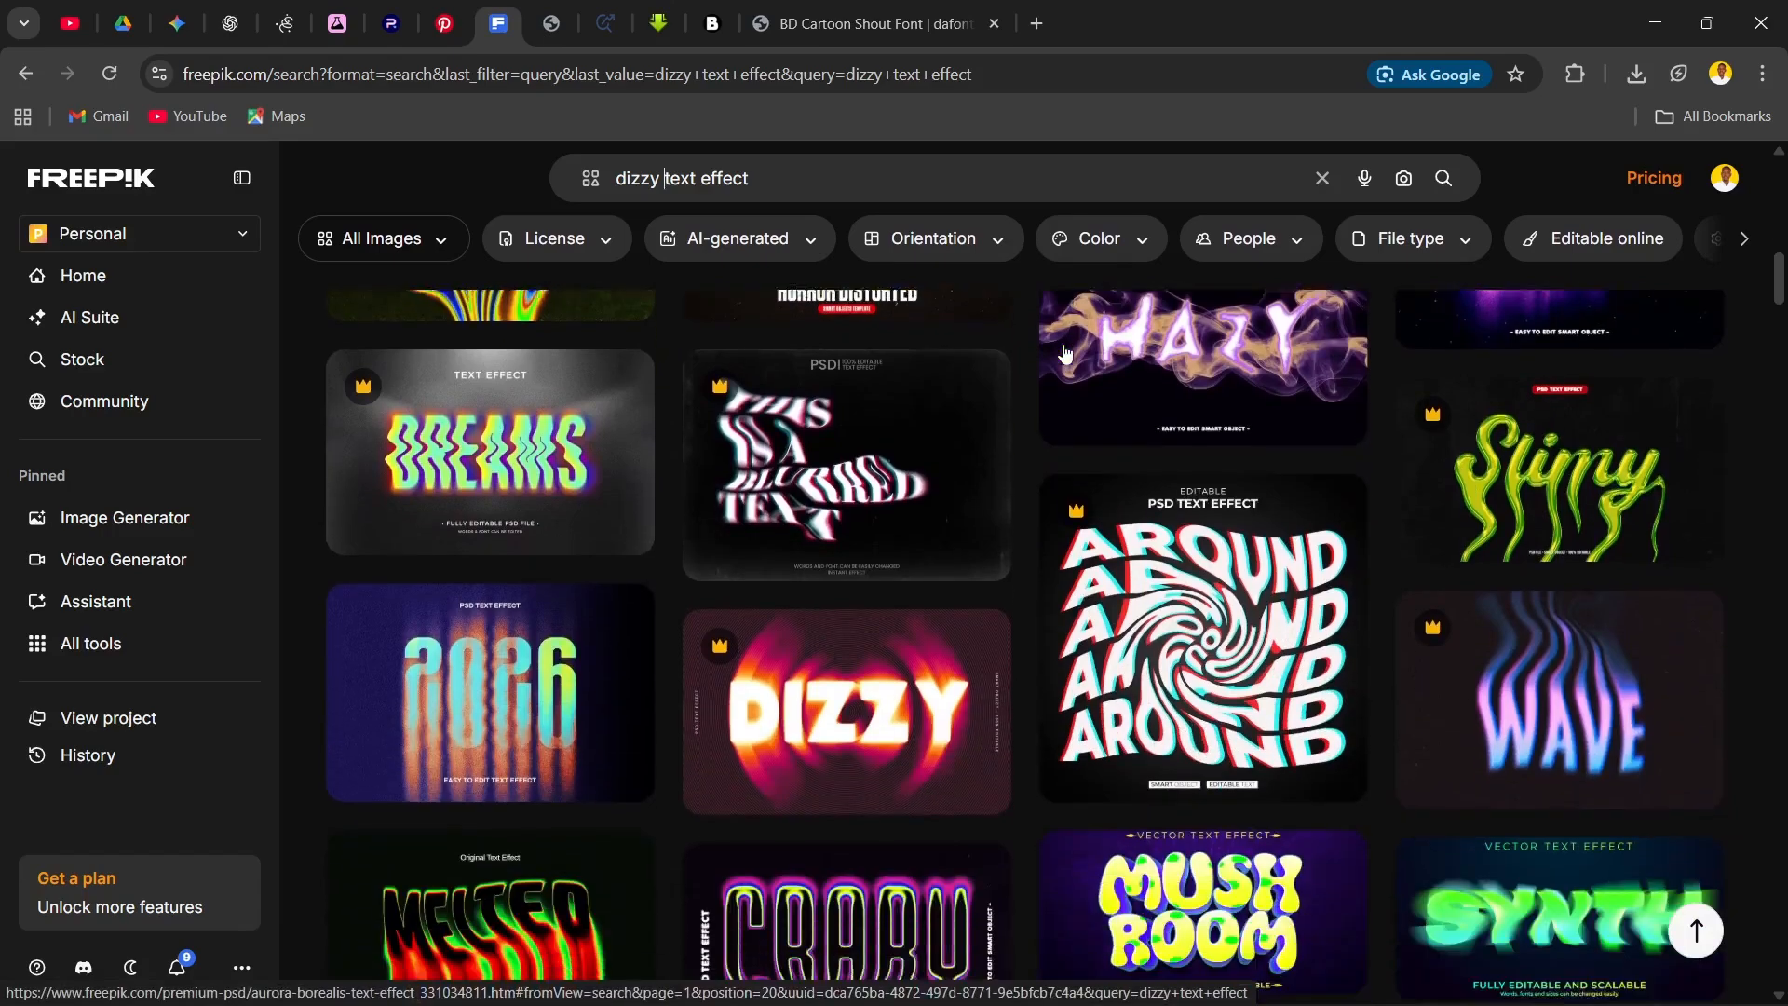
scroll(986, 570, "down", 6)
scroll(956, 540, "up", 20)
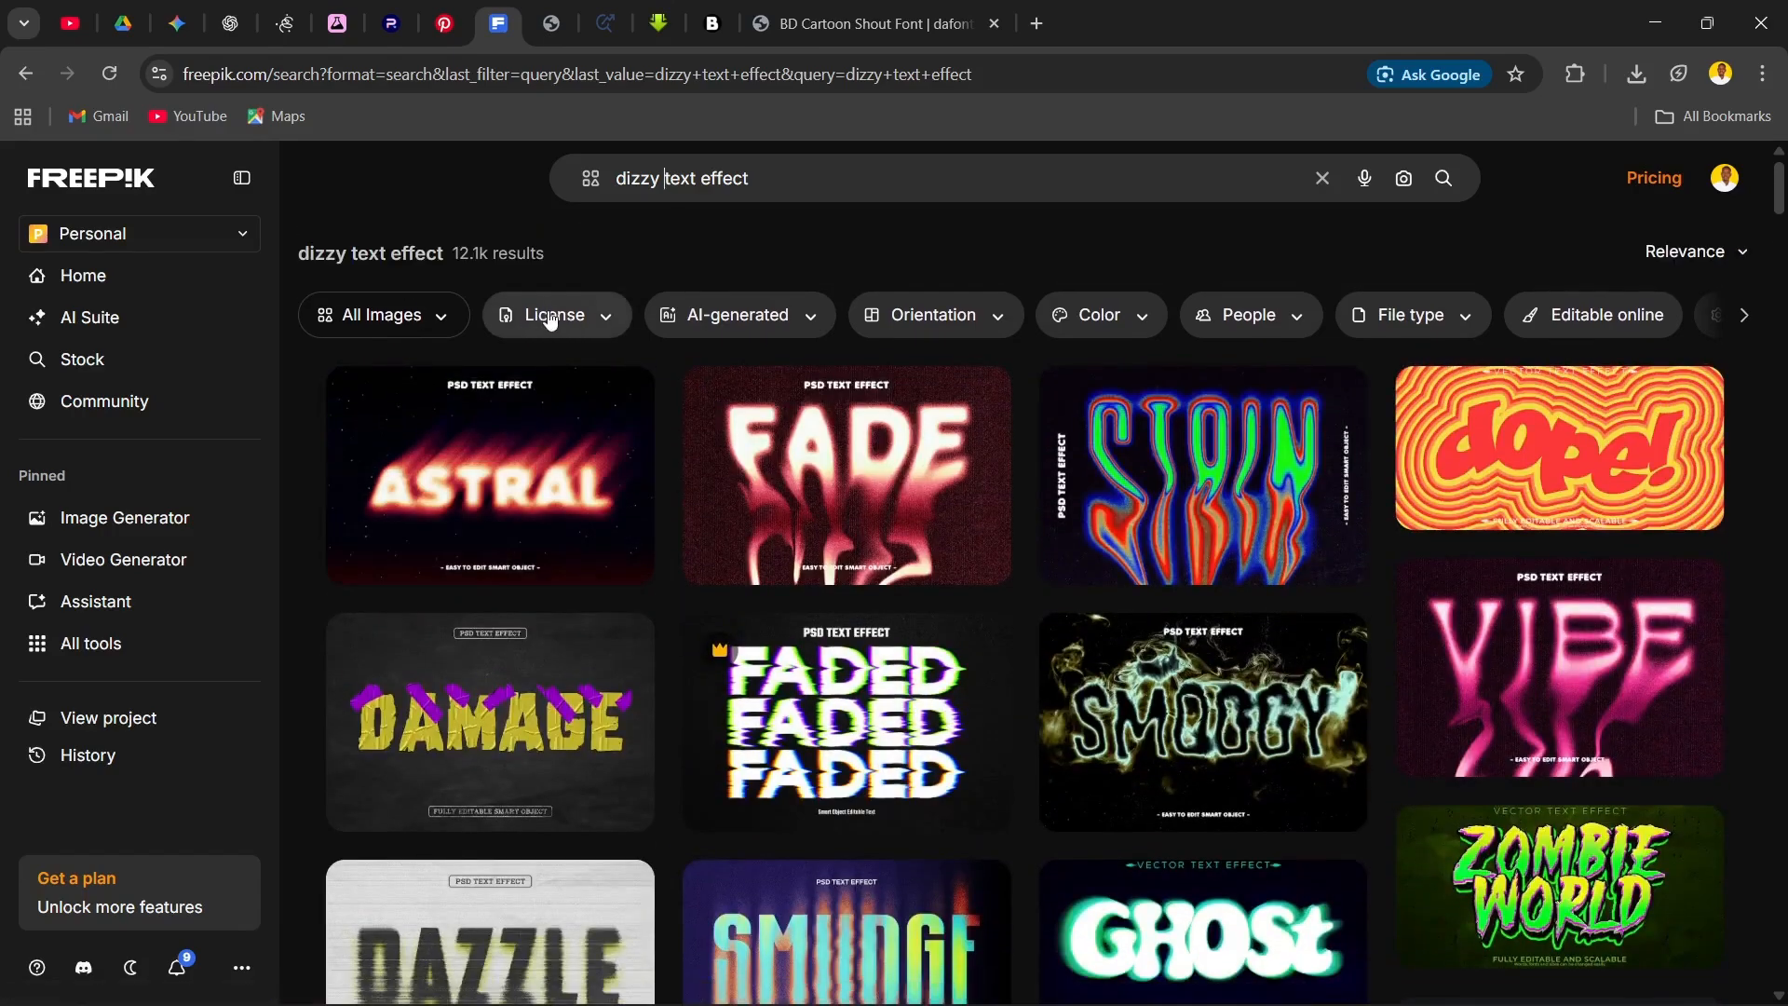
Step: Filter the dizzy text effect results by the Free license and look through the remaining templates
left_click(550, 321)
left_click(686, 373)
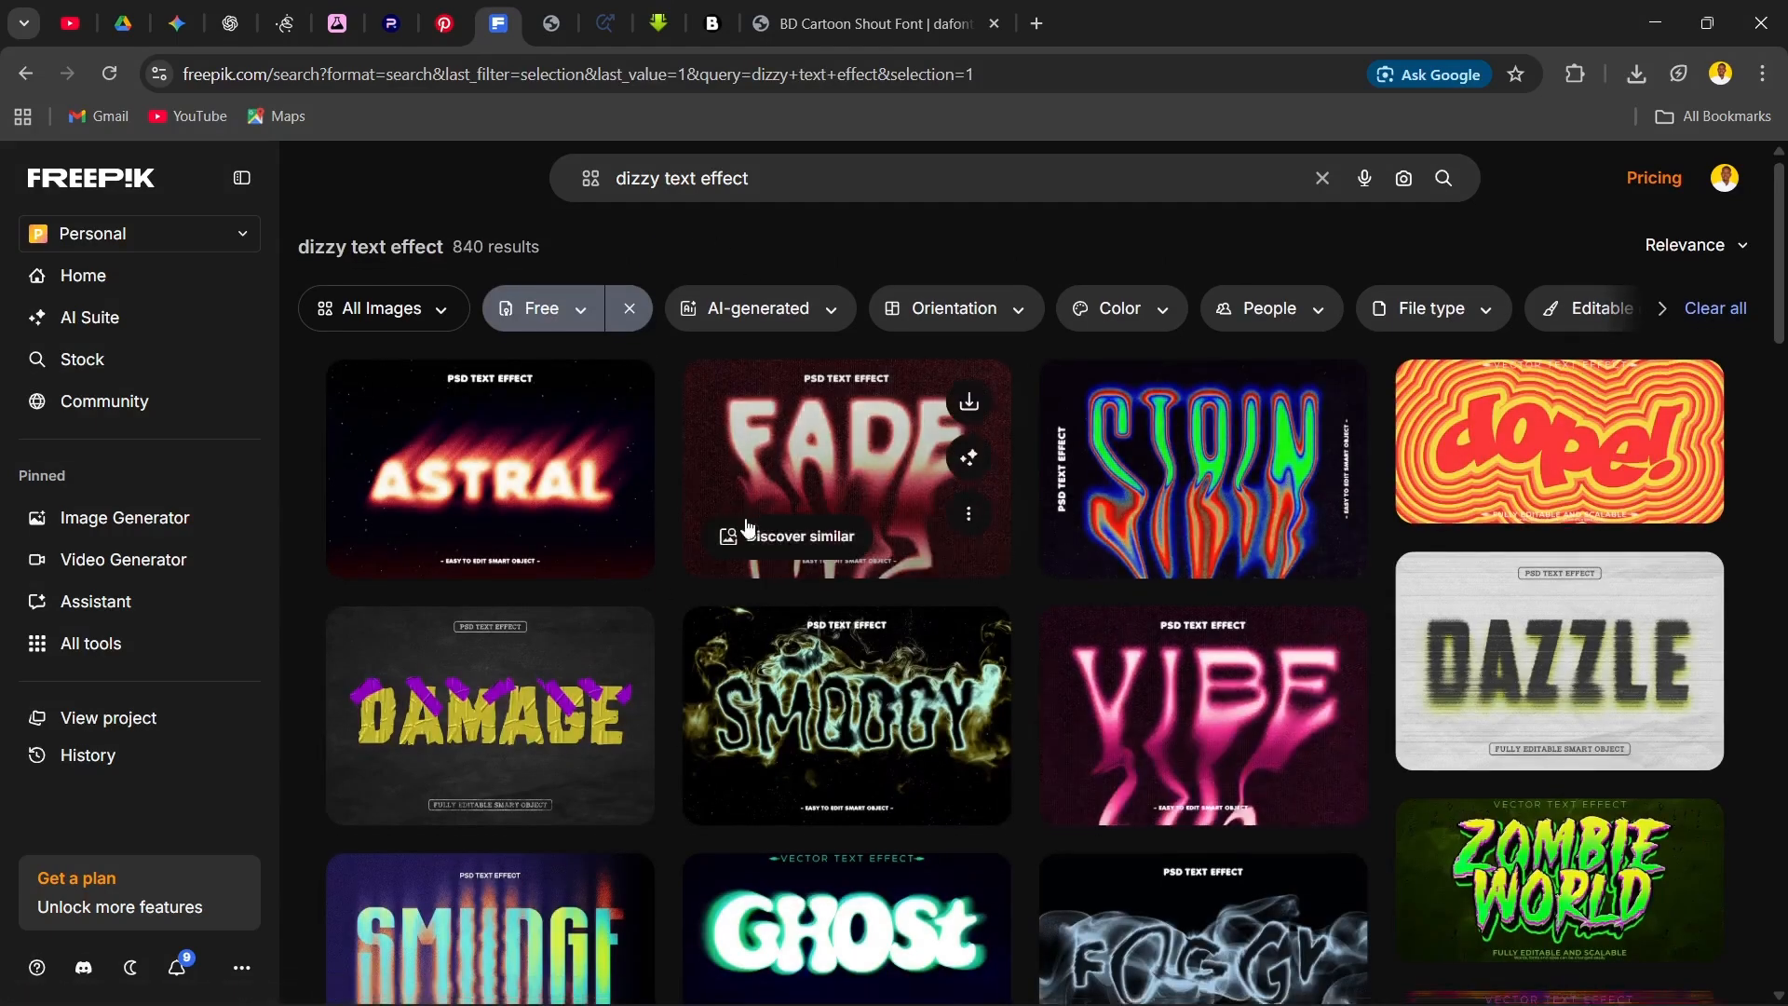
scroll(754, 527, "down", 10)
scroll(768, 517, "down", 15)
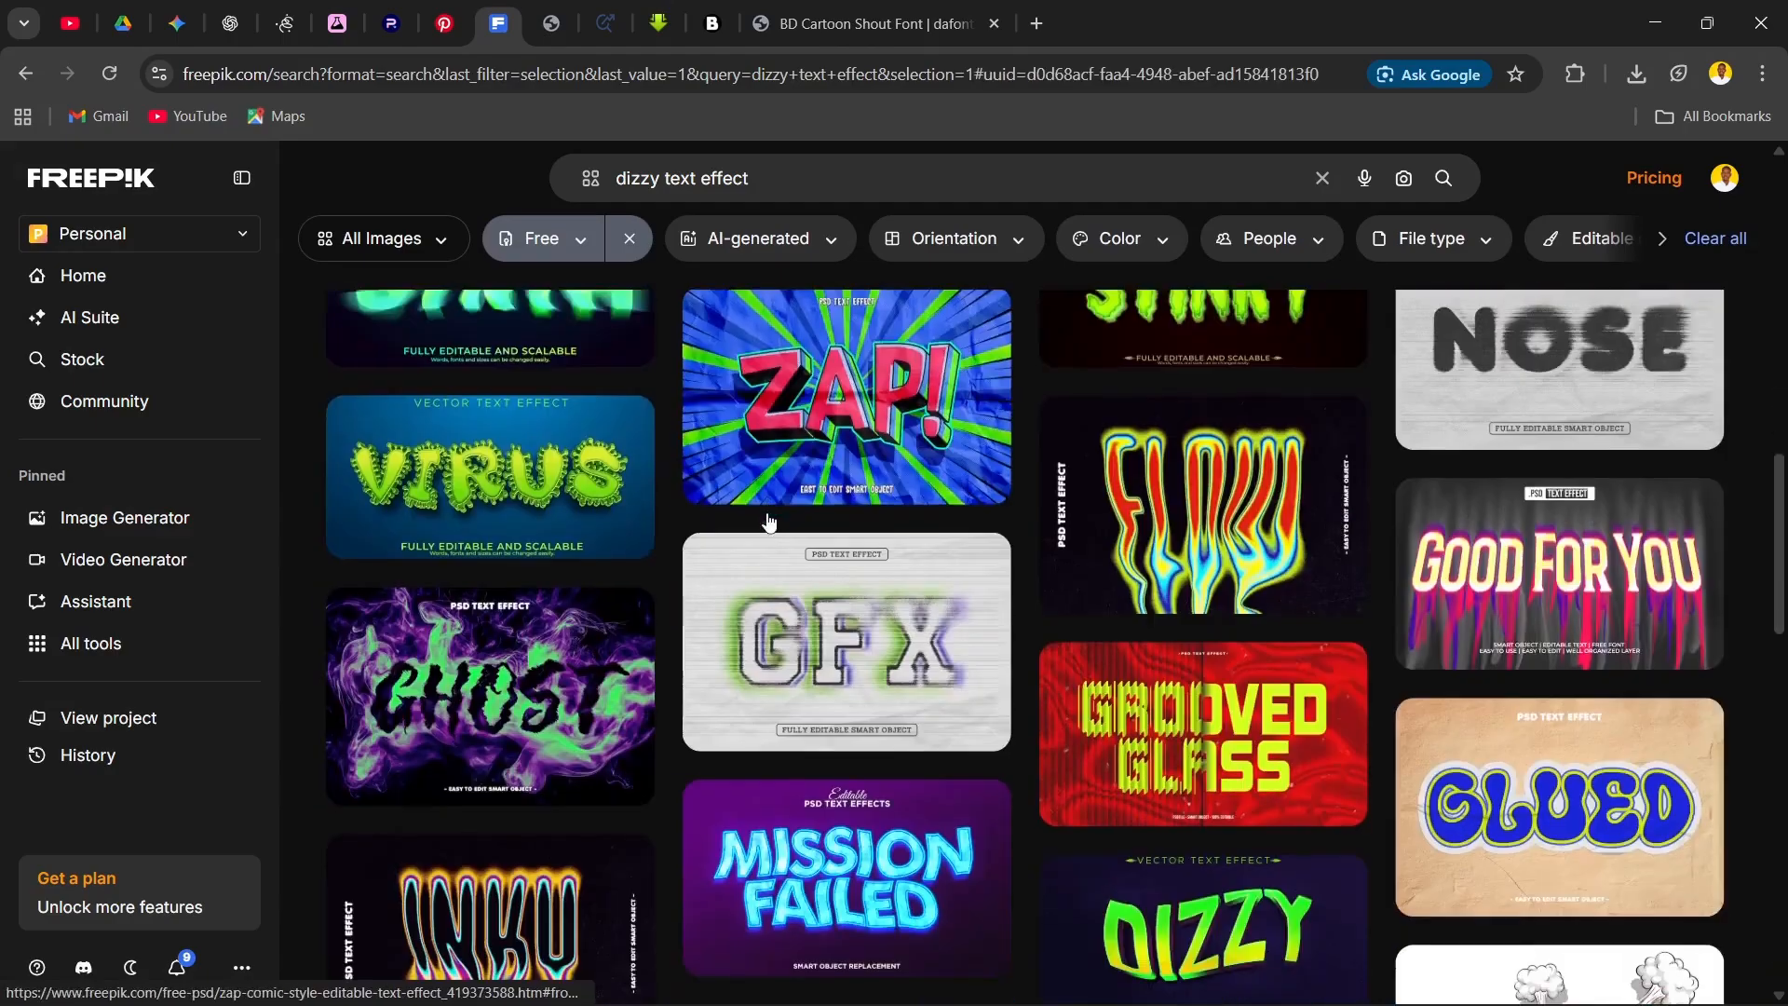
scroll(763, 508, "up", 20)
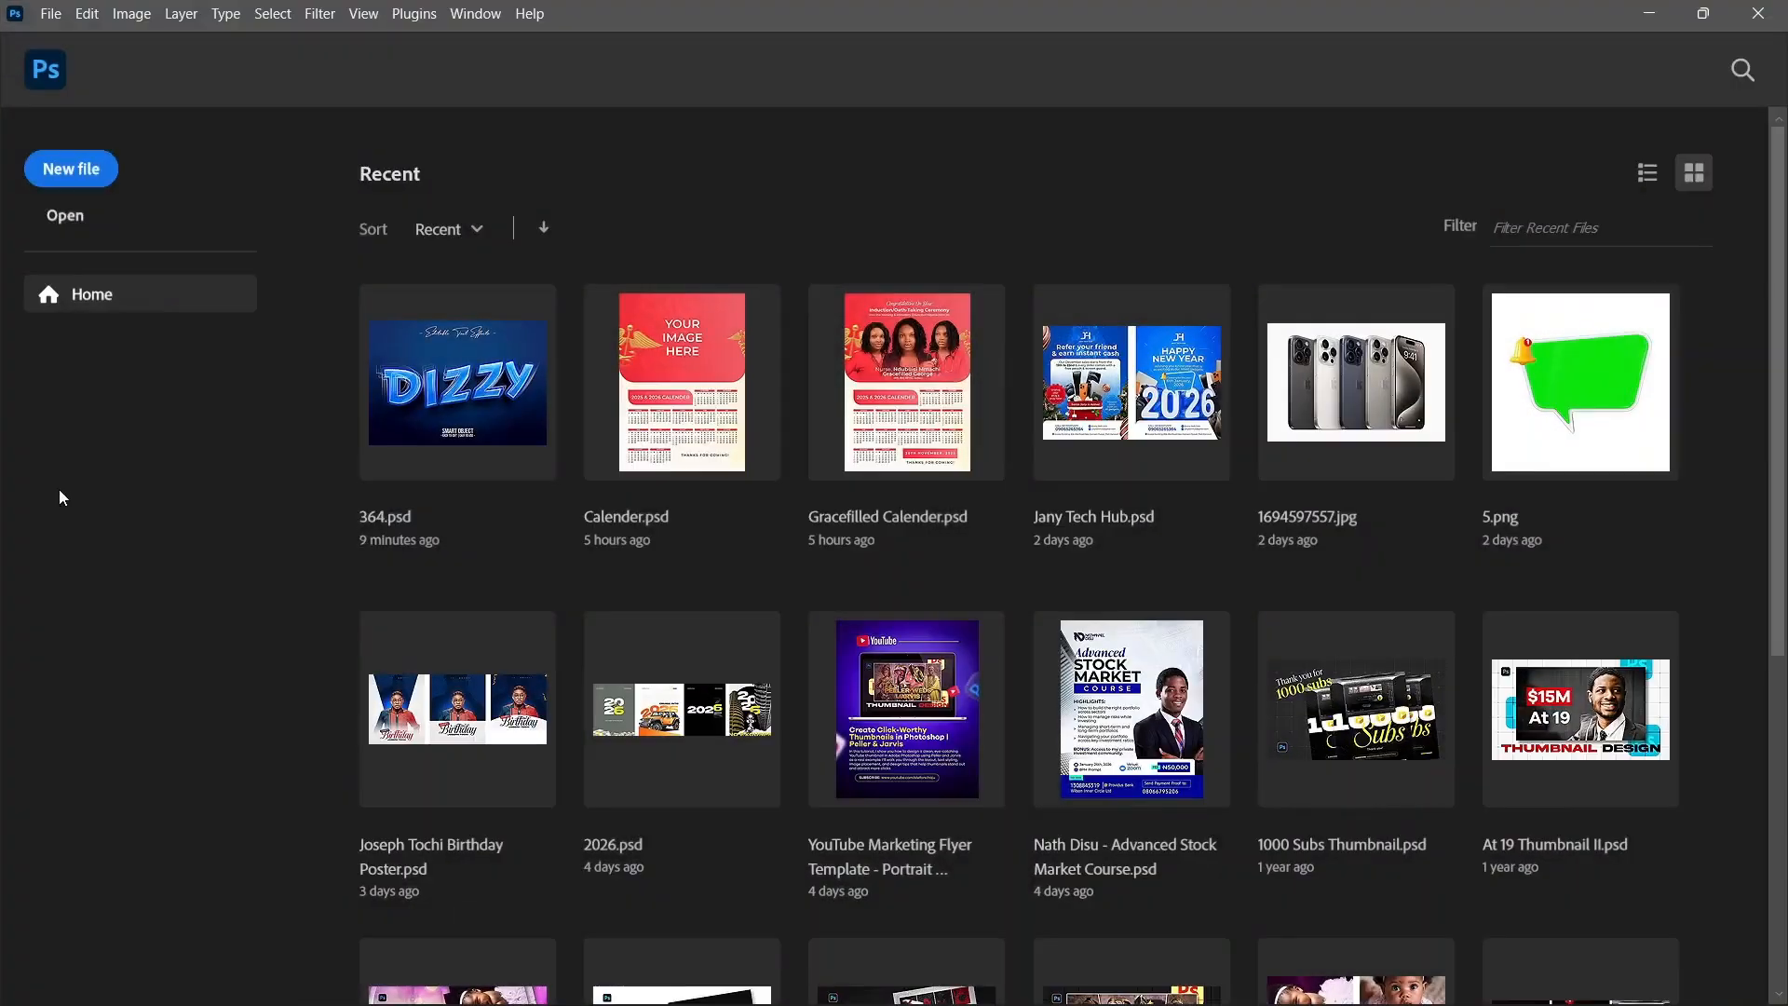
Step: Start opening an existing file and browse to the Text Effects folder under Pictures > Assets > Mockups
left_click(83, 219)
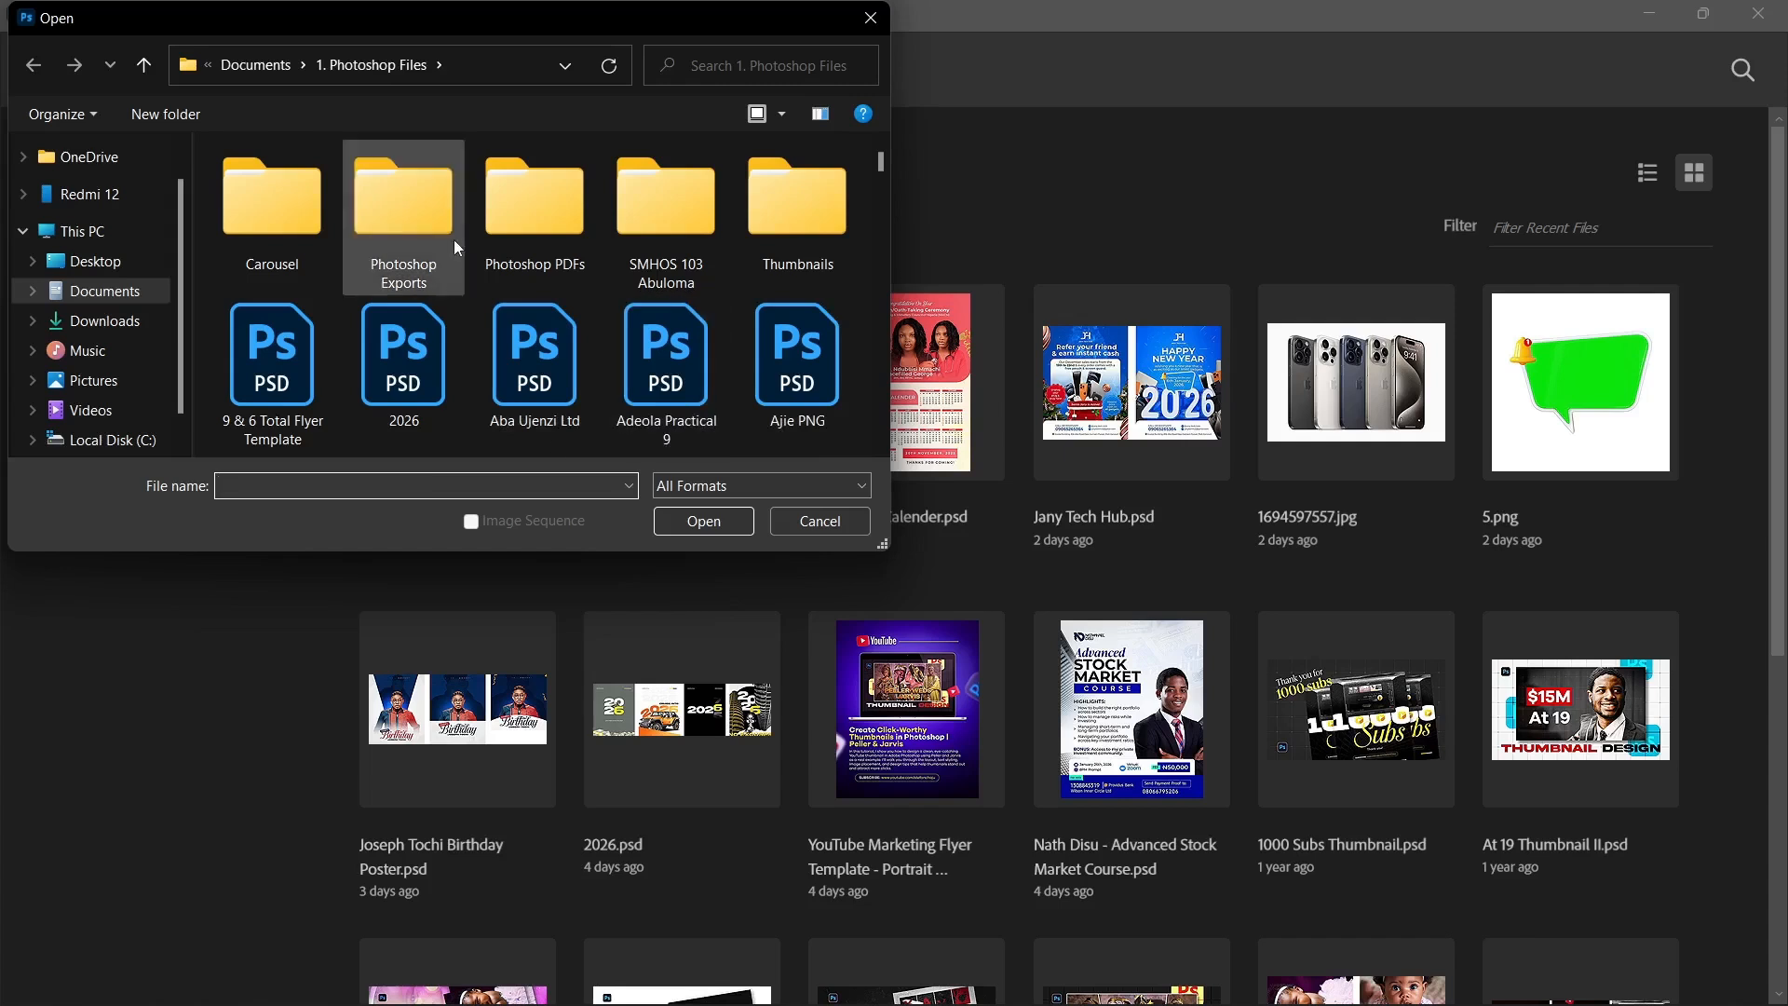
left_click(141, 374)
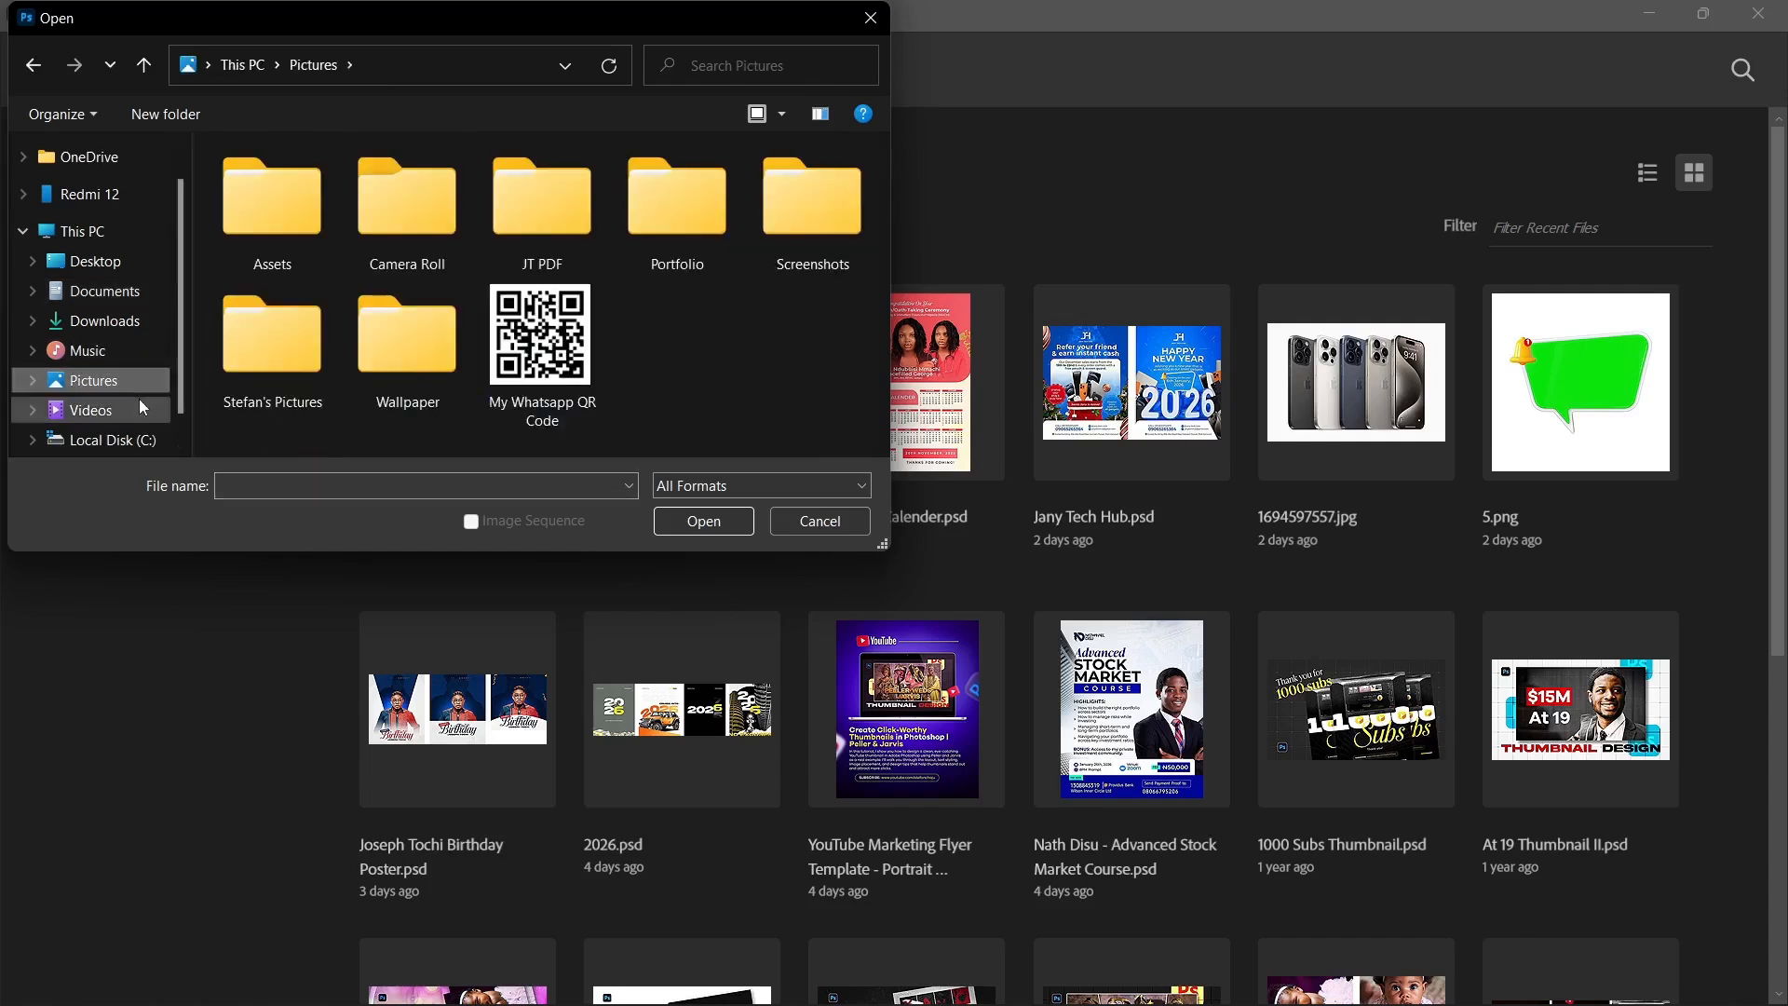
double_click(230, 243)
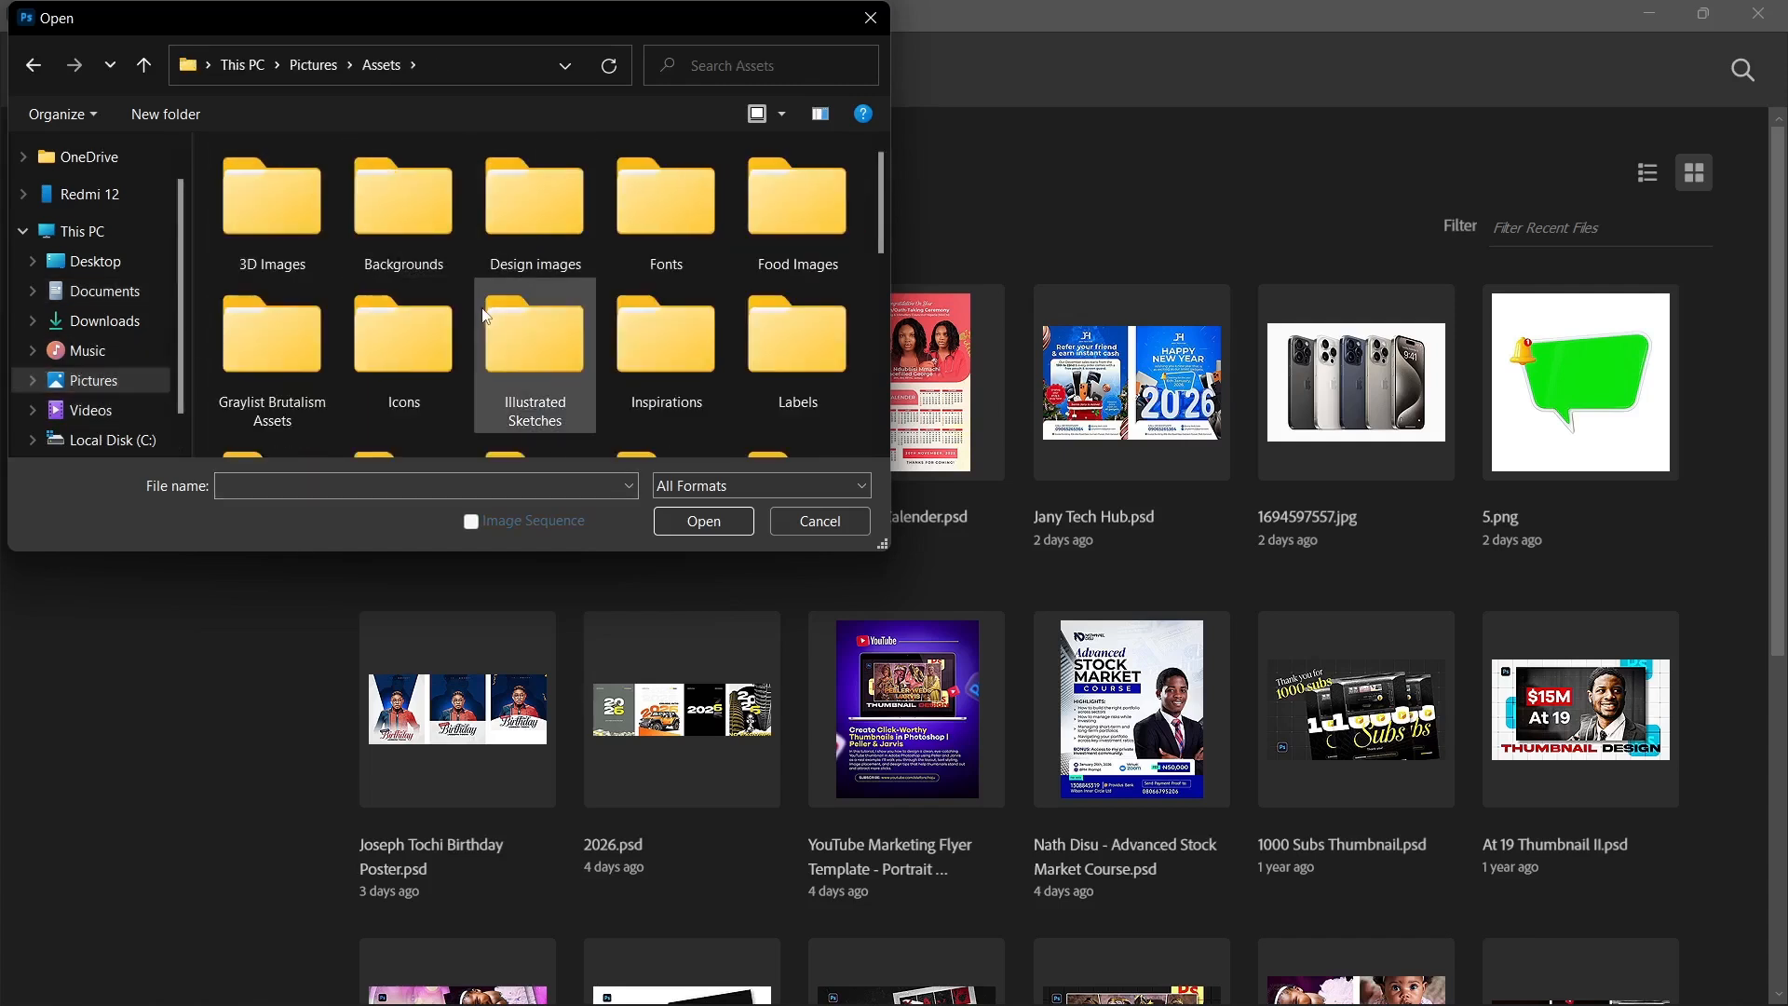
scroll(481, 315, "down", 2)
scroll(512, 338, "down", 1)
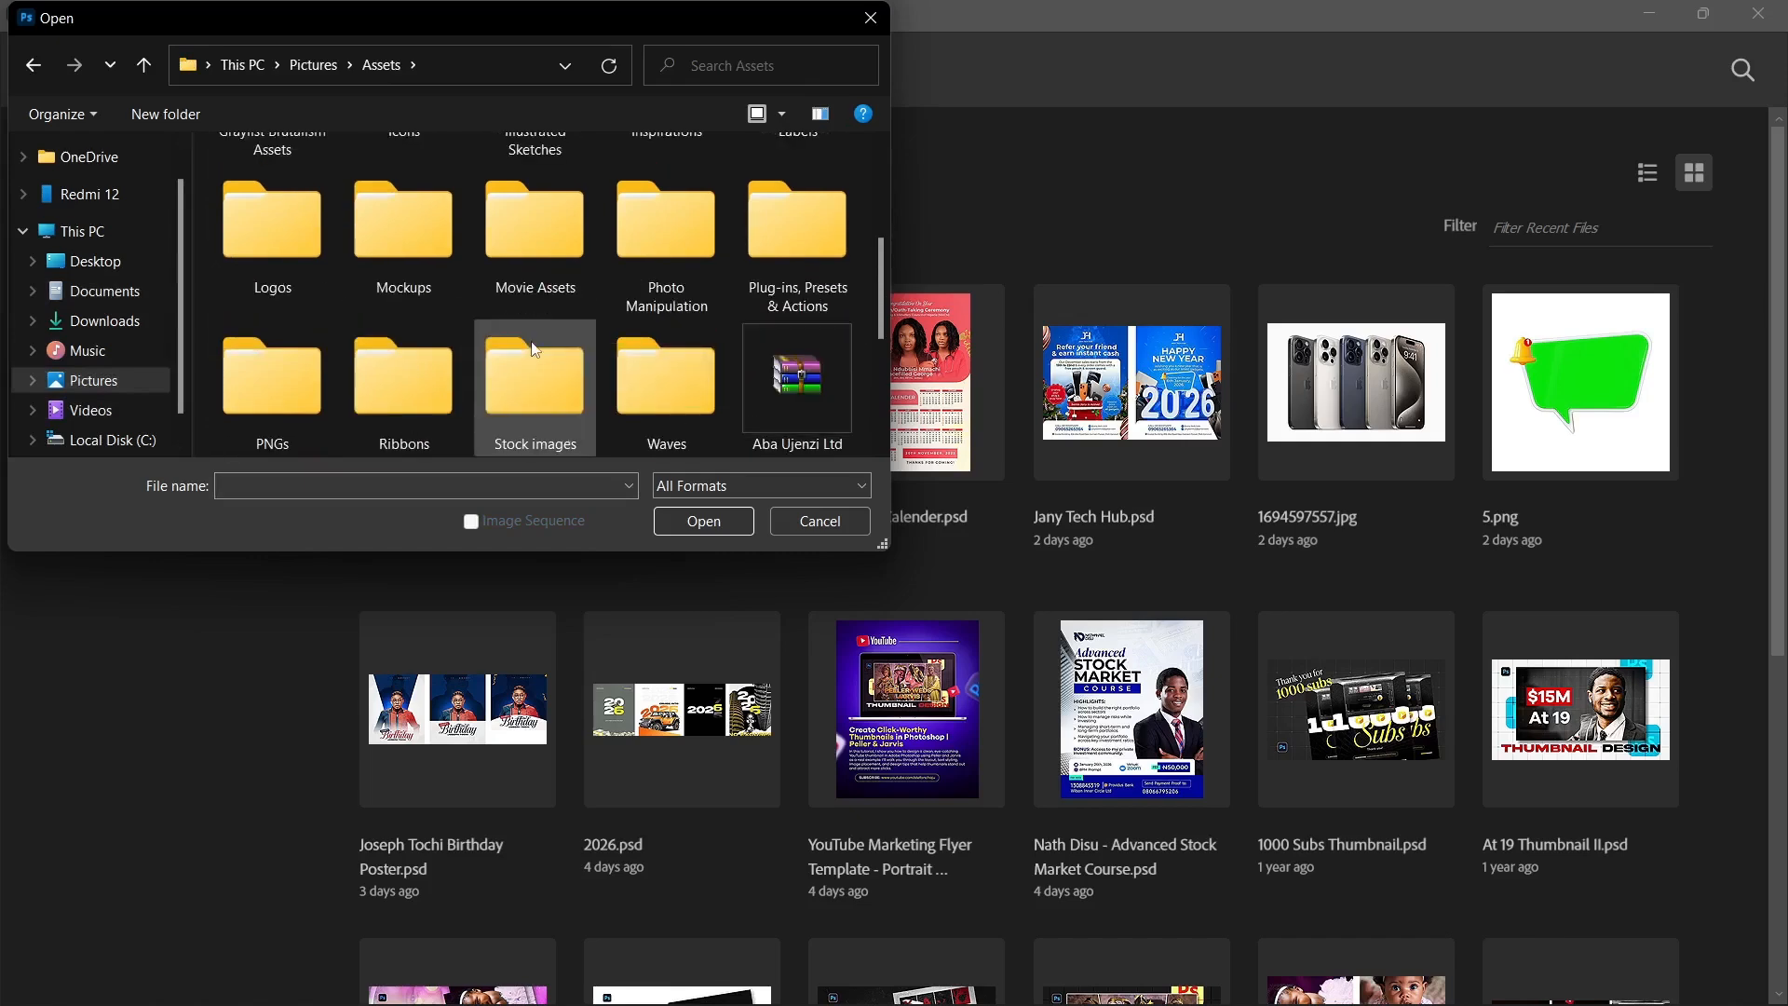
double_click(442, 252)
scroll(624, 363, "down", 3)
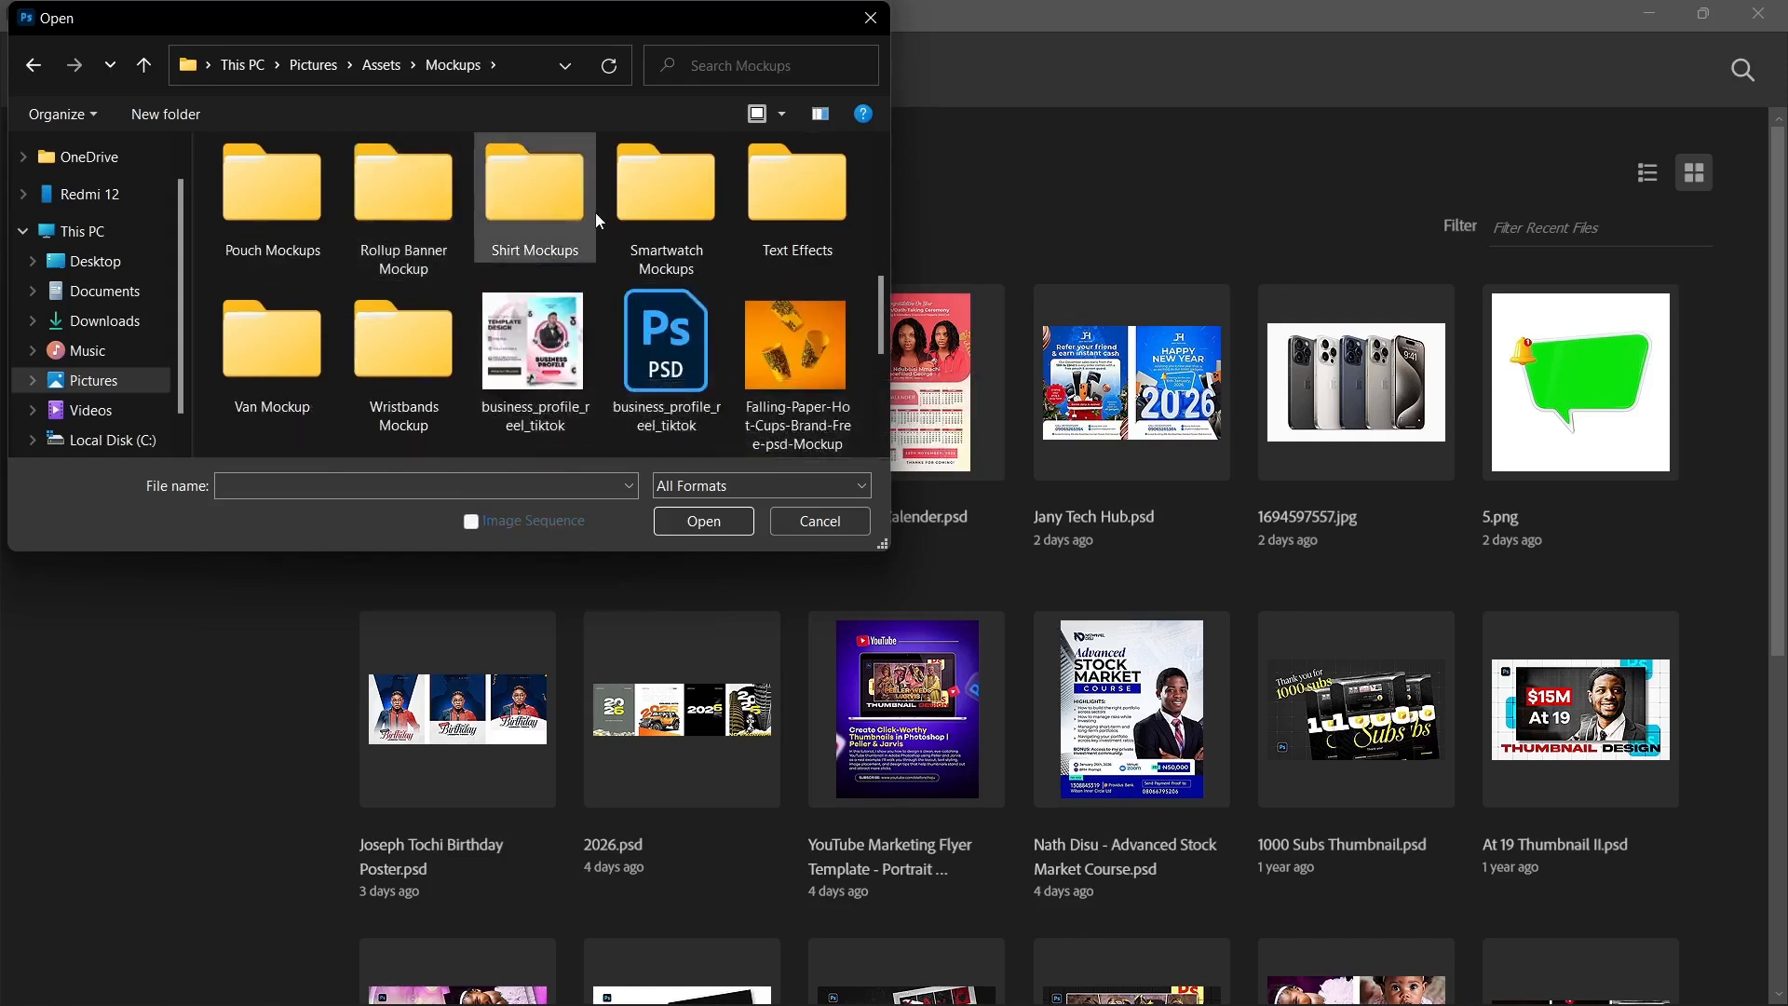
double_click(819, 211)
Step: Find the blue DIZZY text effect in the Text Effects folder and open its PSD file, 364
scroll(614, 256, "down", 5)
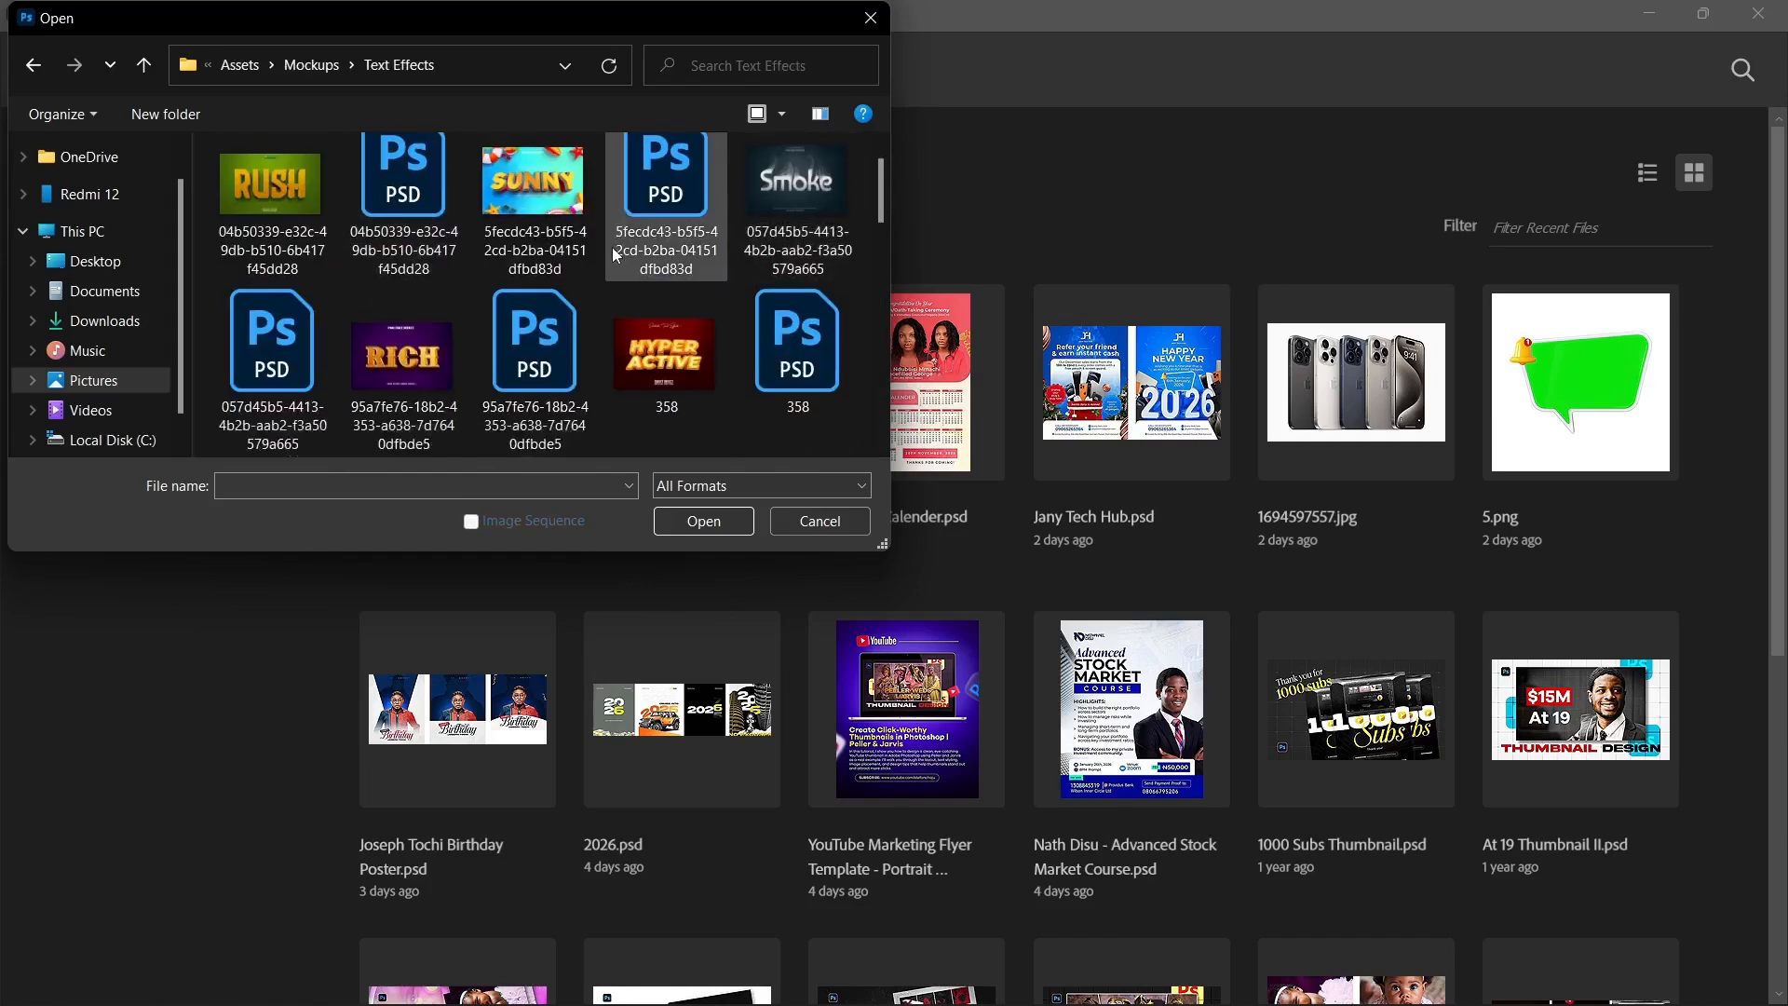
scroll(615, 253, "up", 5)
scroll(587, 250, "down", 2)
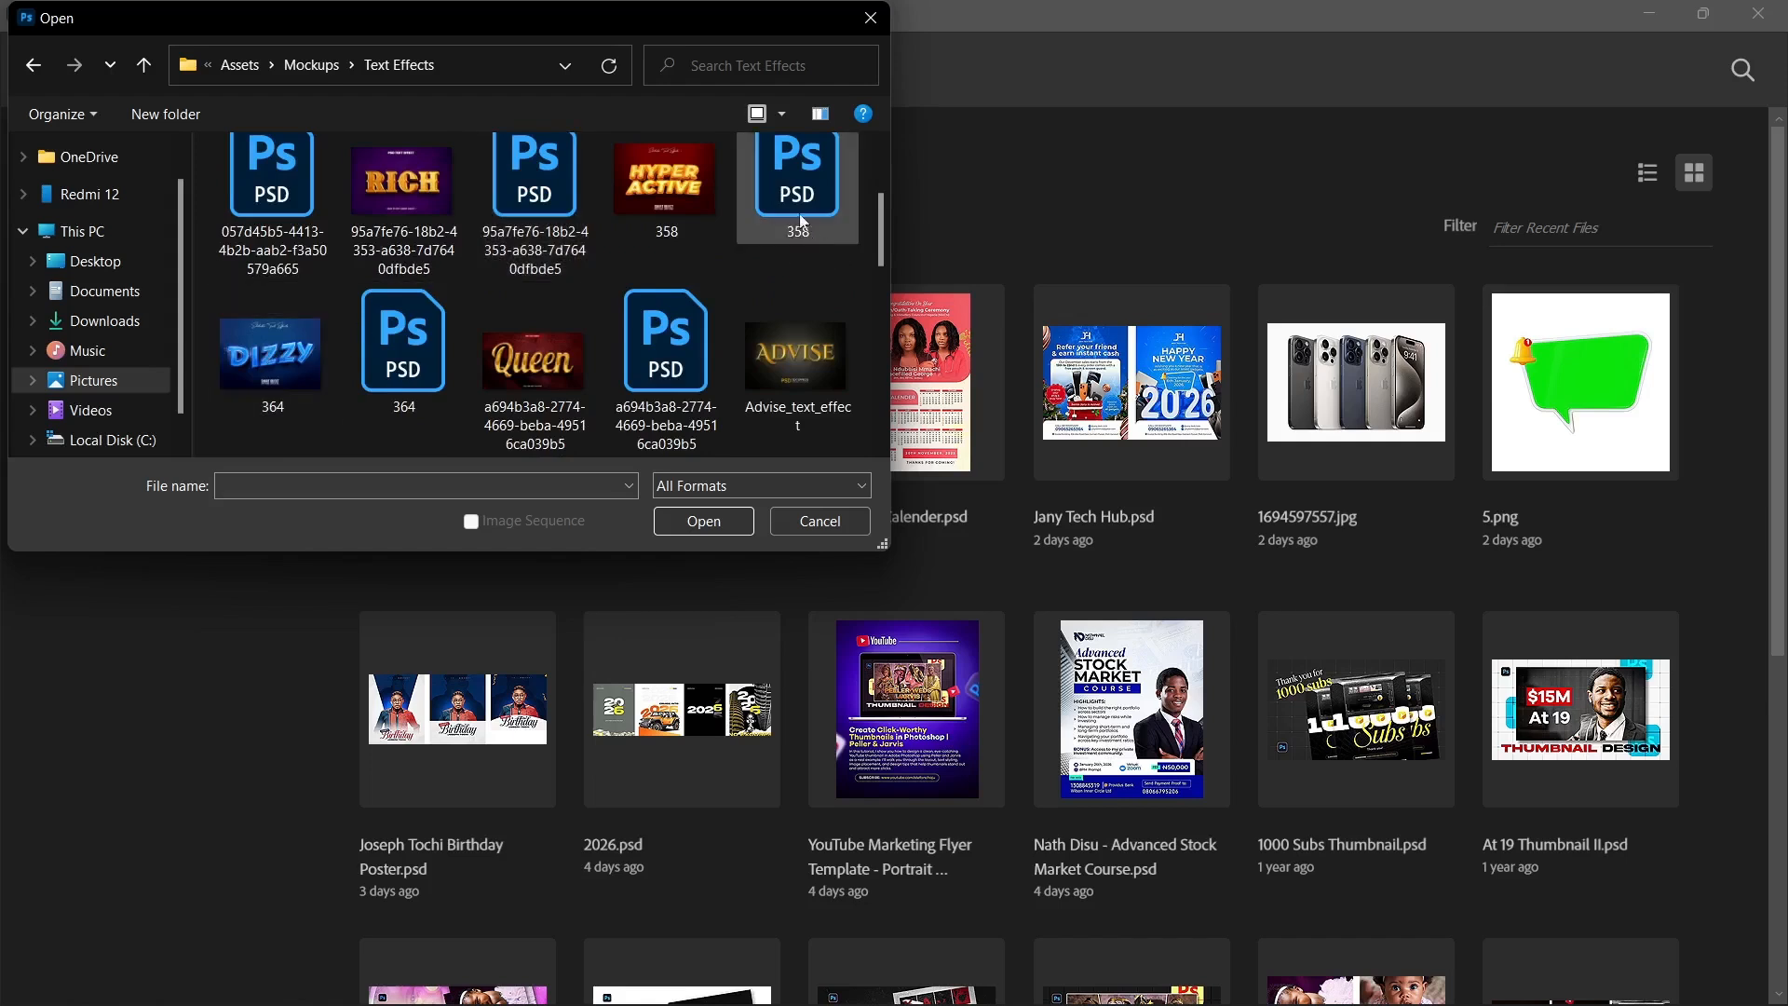
left_click(797, 186)
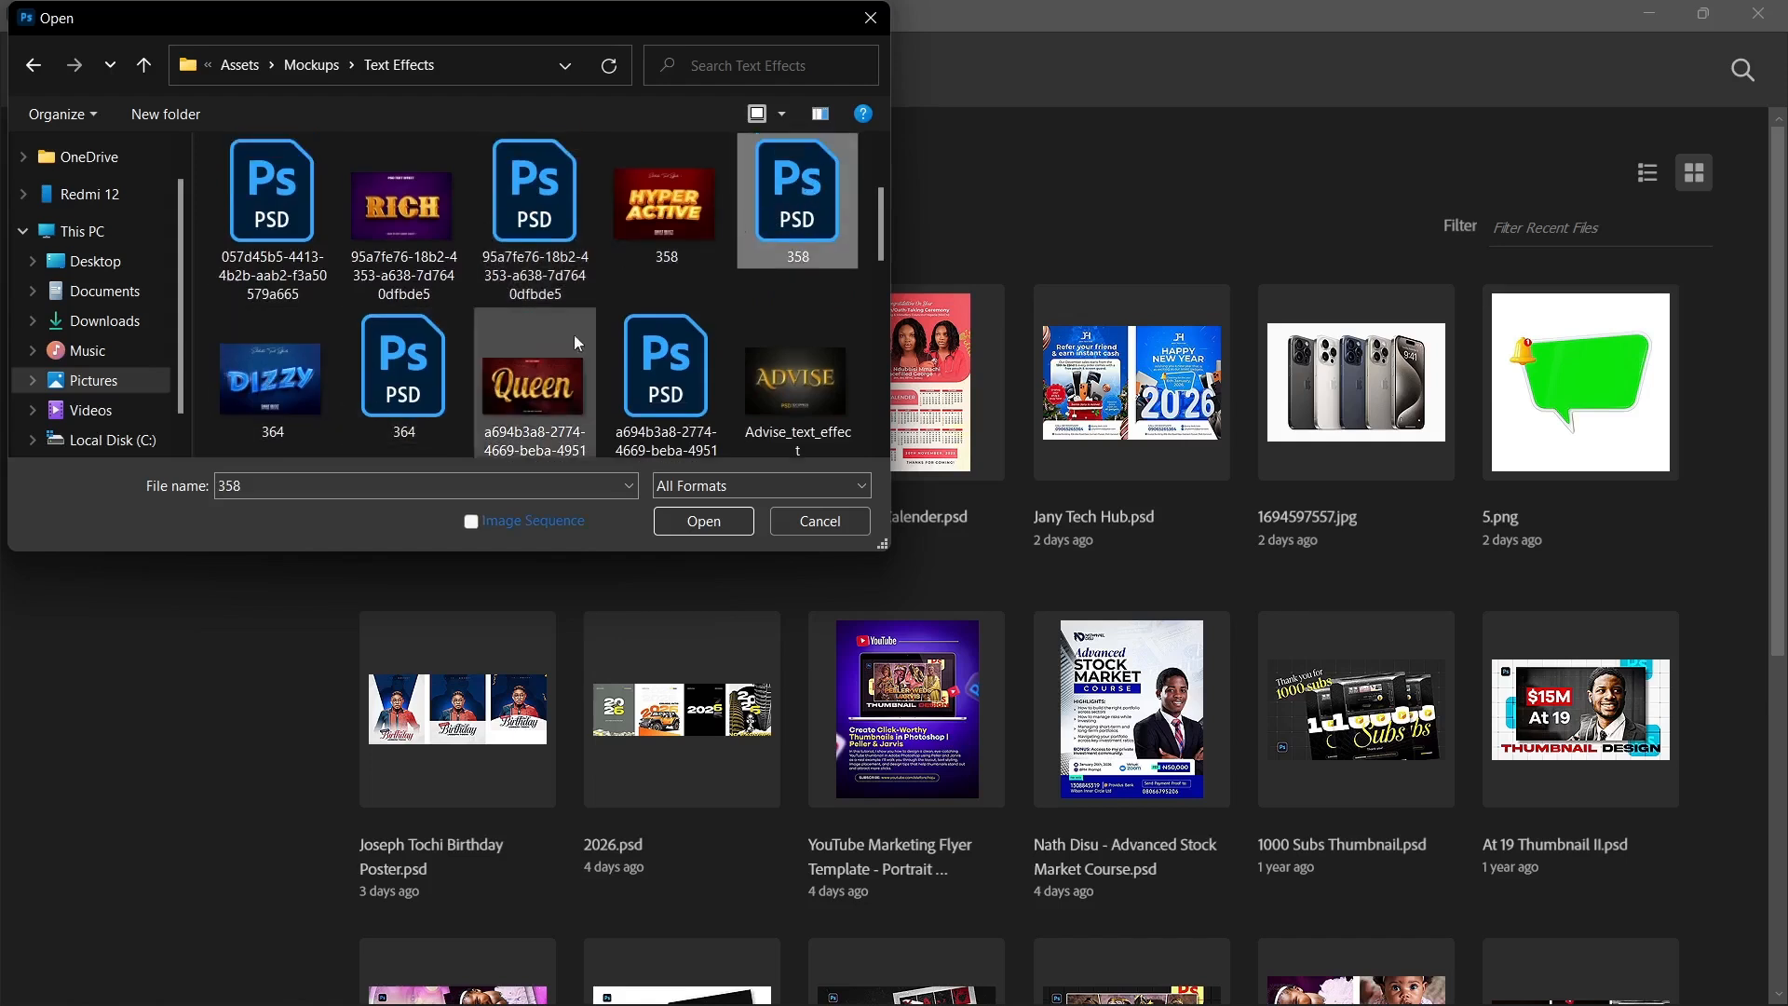
left_click(403, 367)
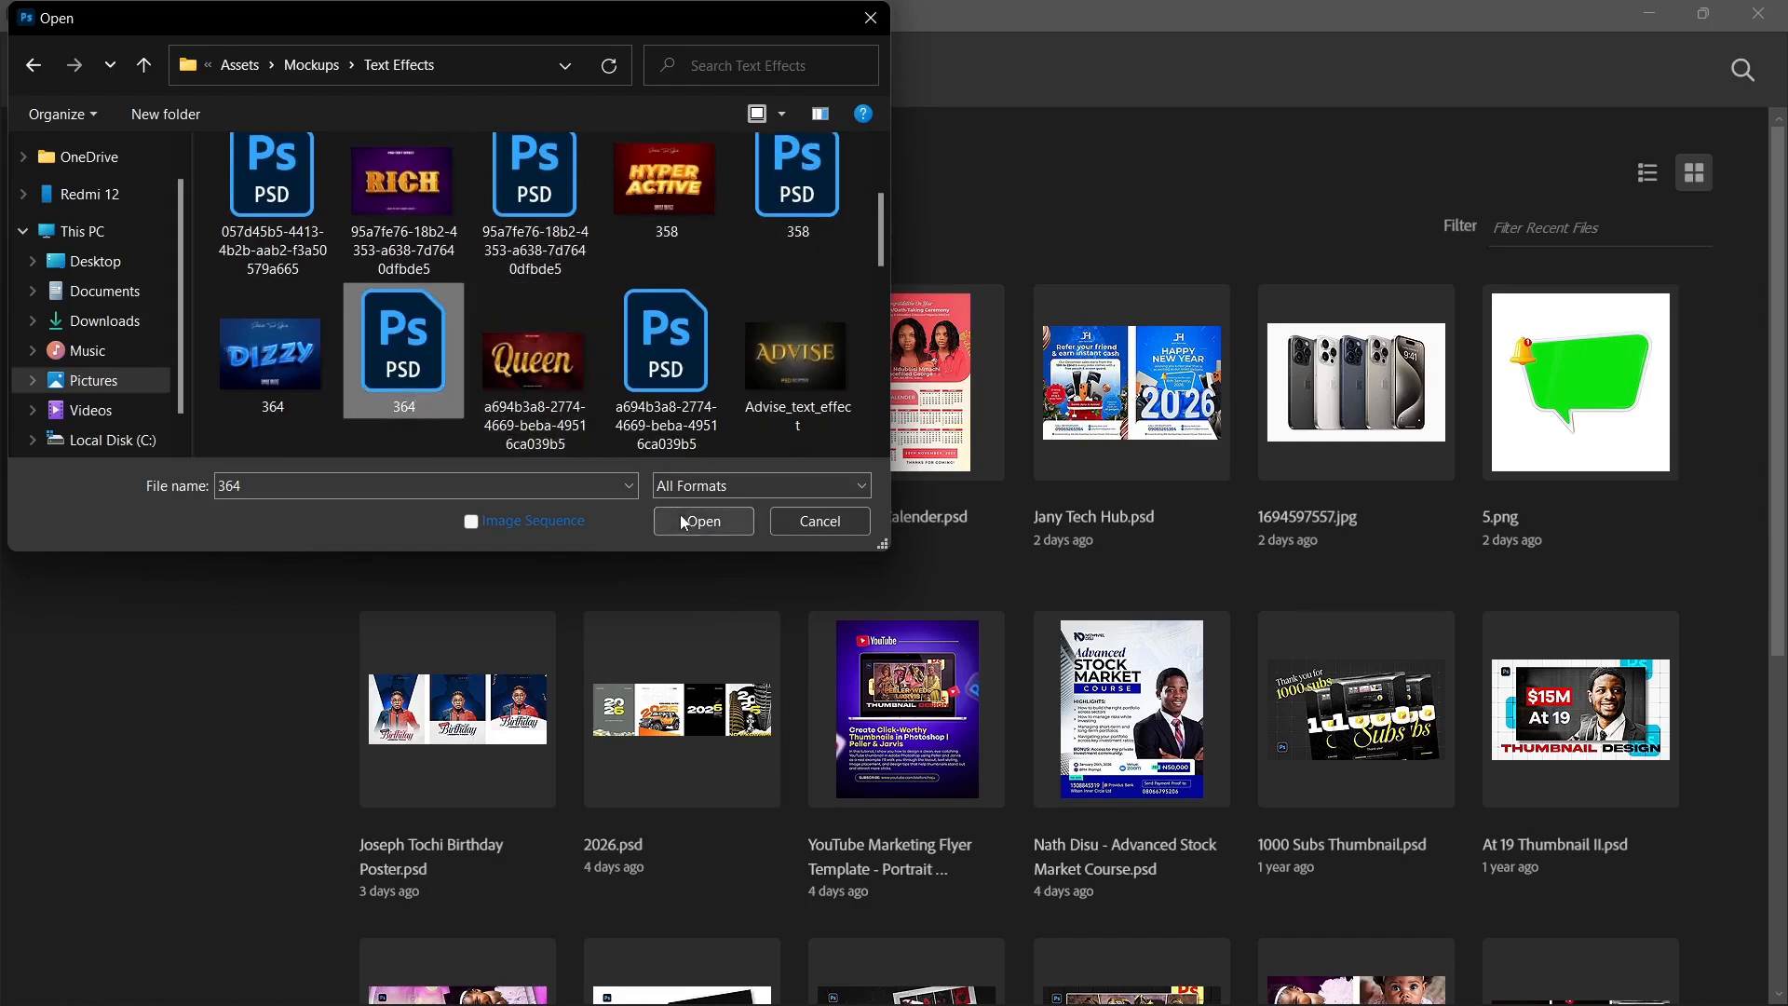
left_click(720, 522)
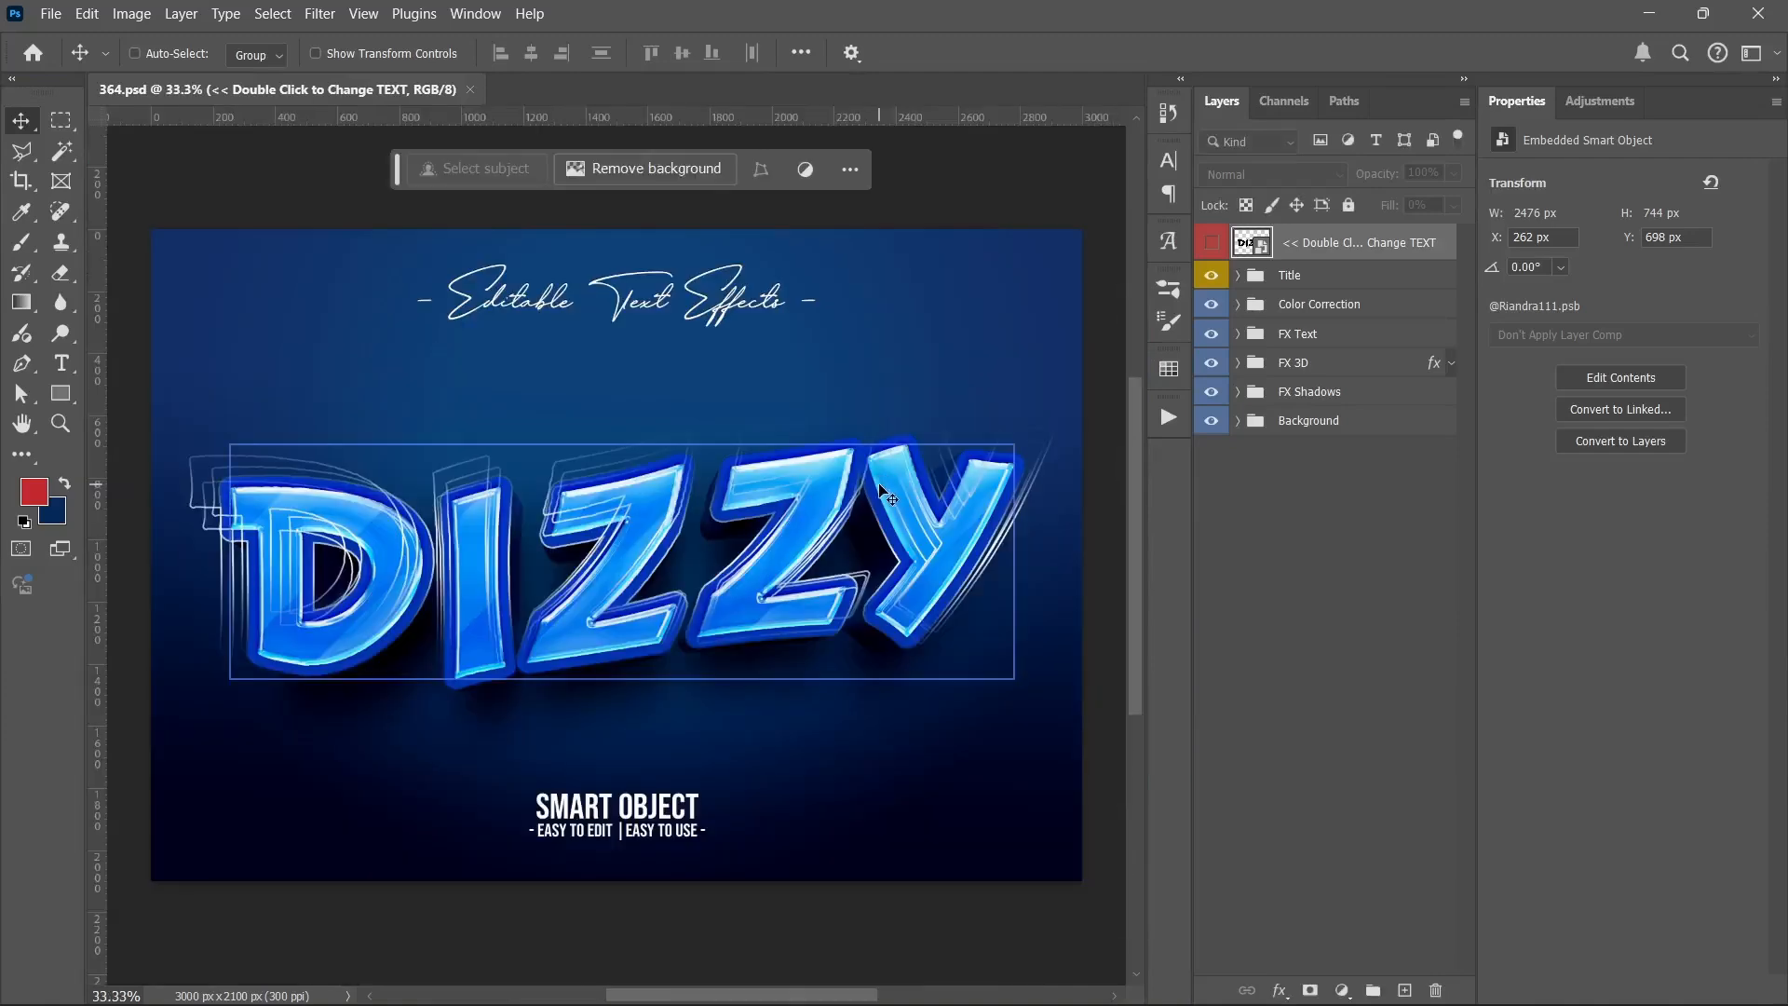
Step: Open the contents of the DIZZY text smart object without updating its text layers and check the font choices
left_click(1244, 634)
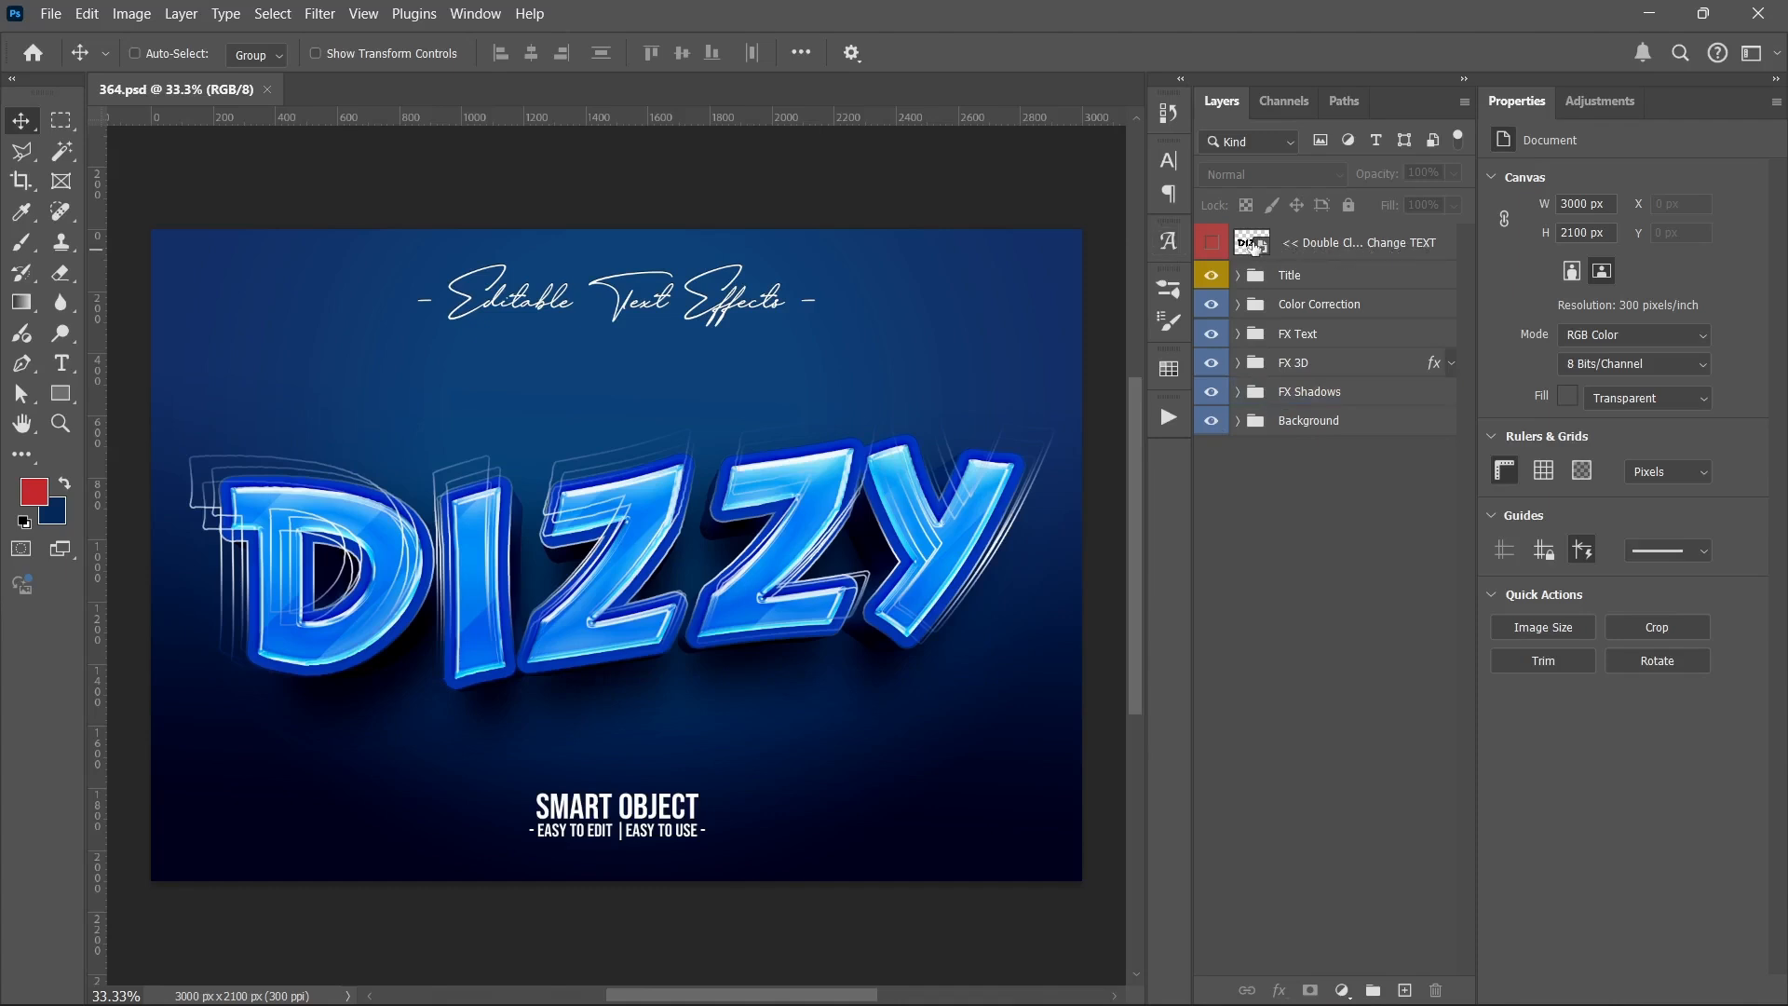
double_click(1253, 244)
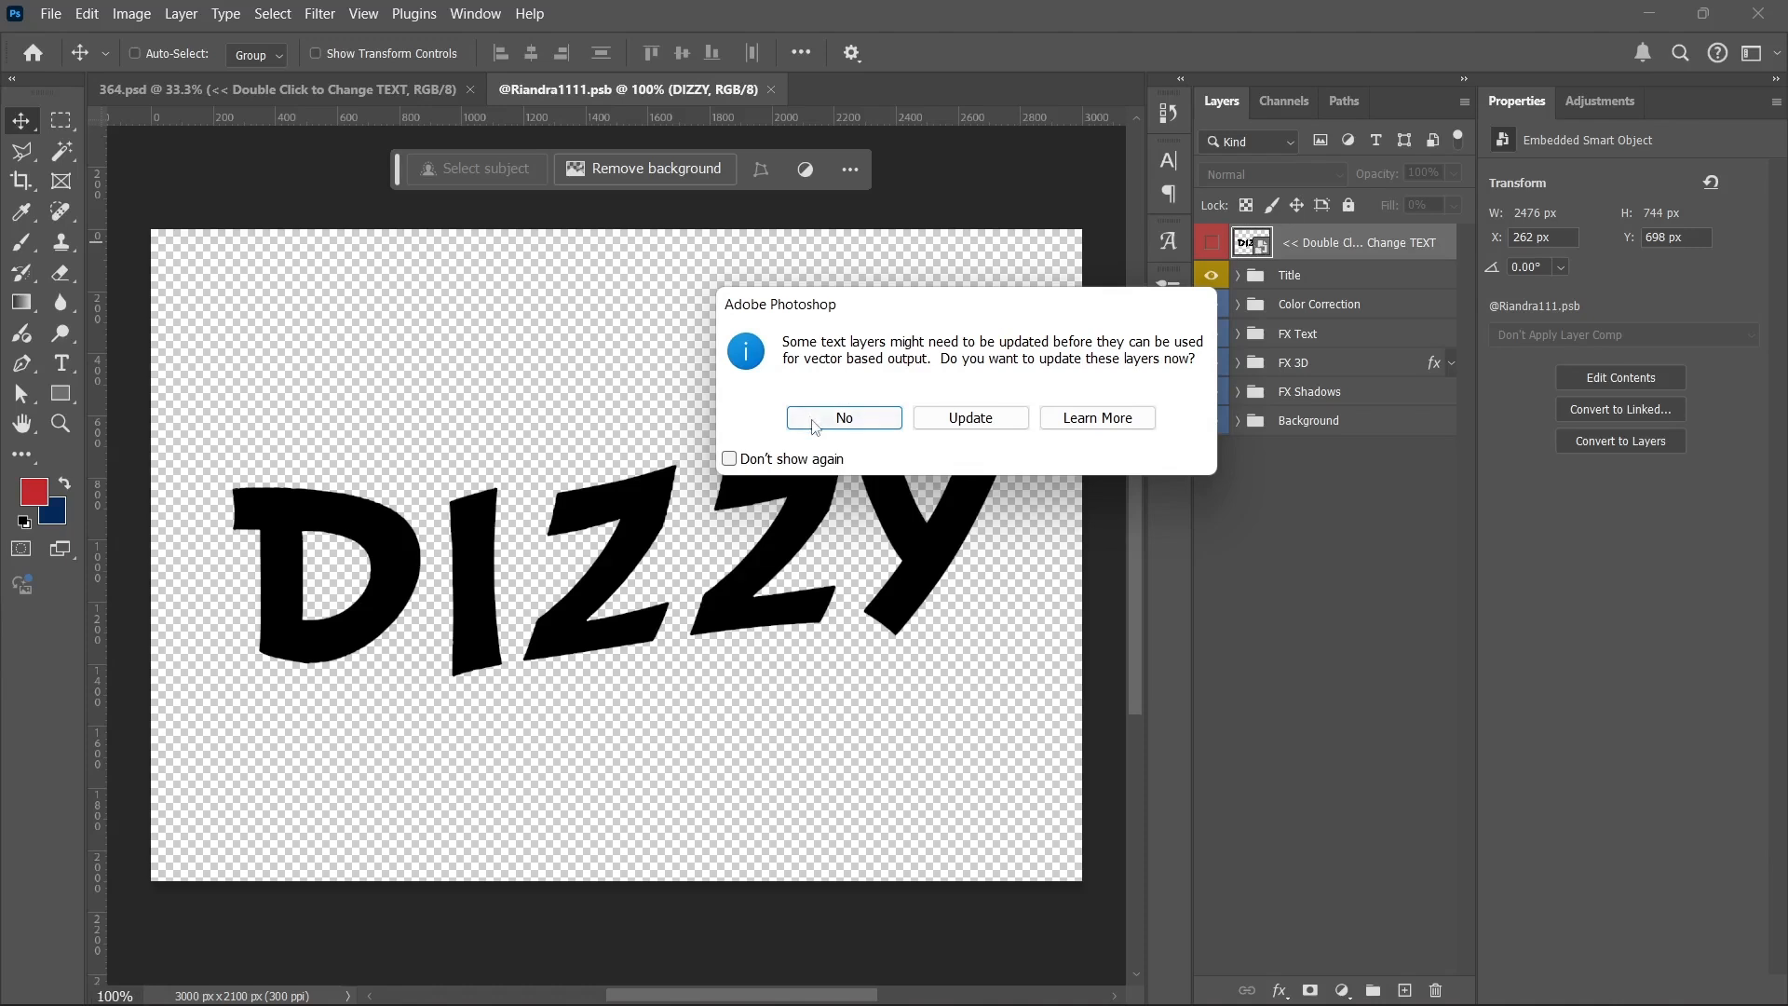
left_click(861, 417)
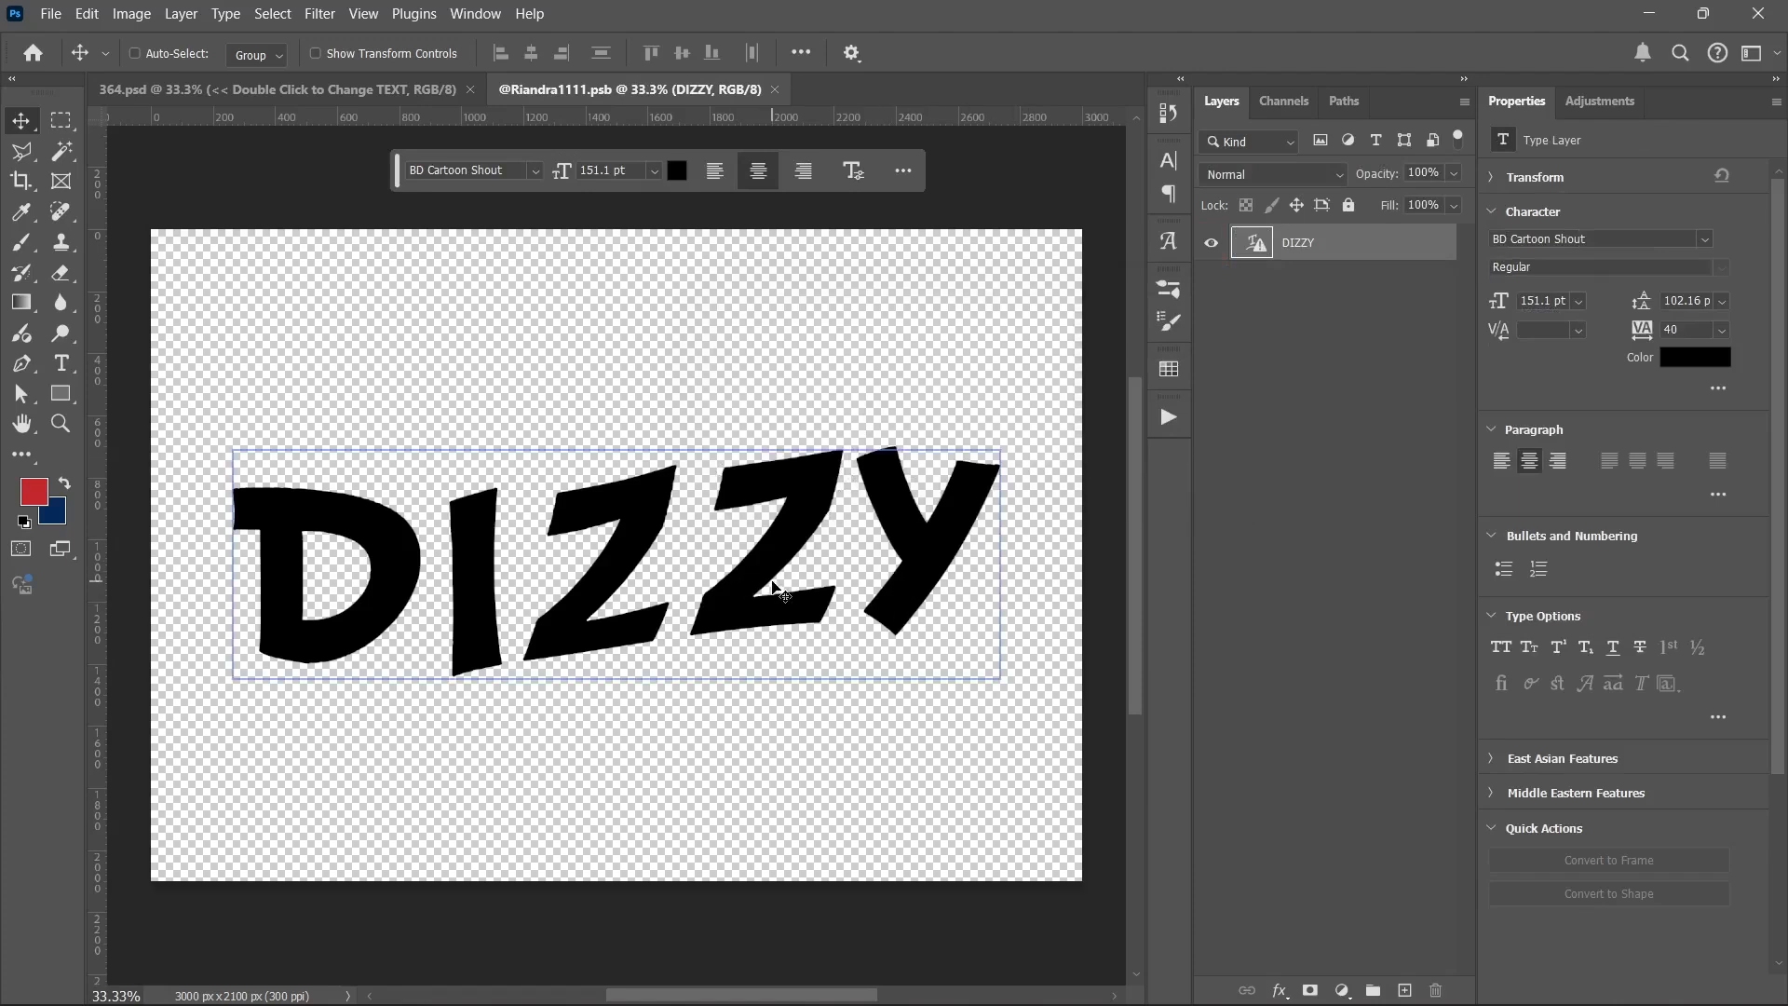
left_click(1706, 240)
left_click(1706, 239)
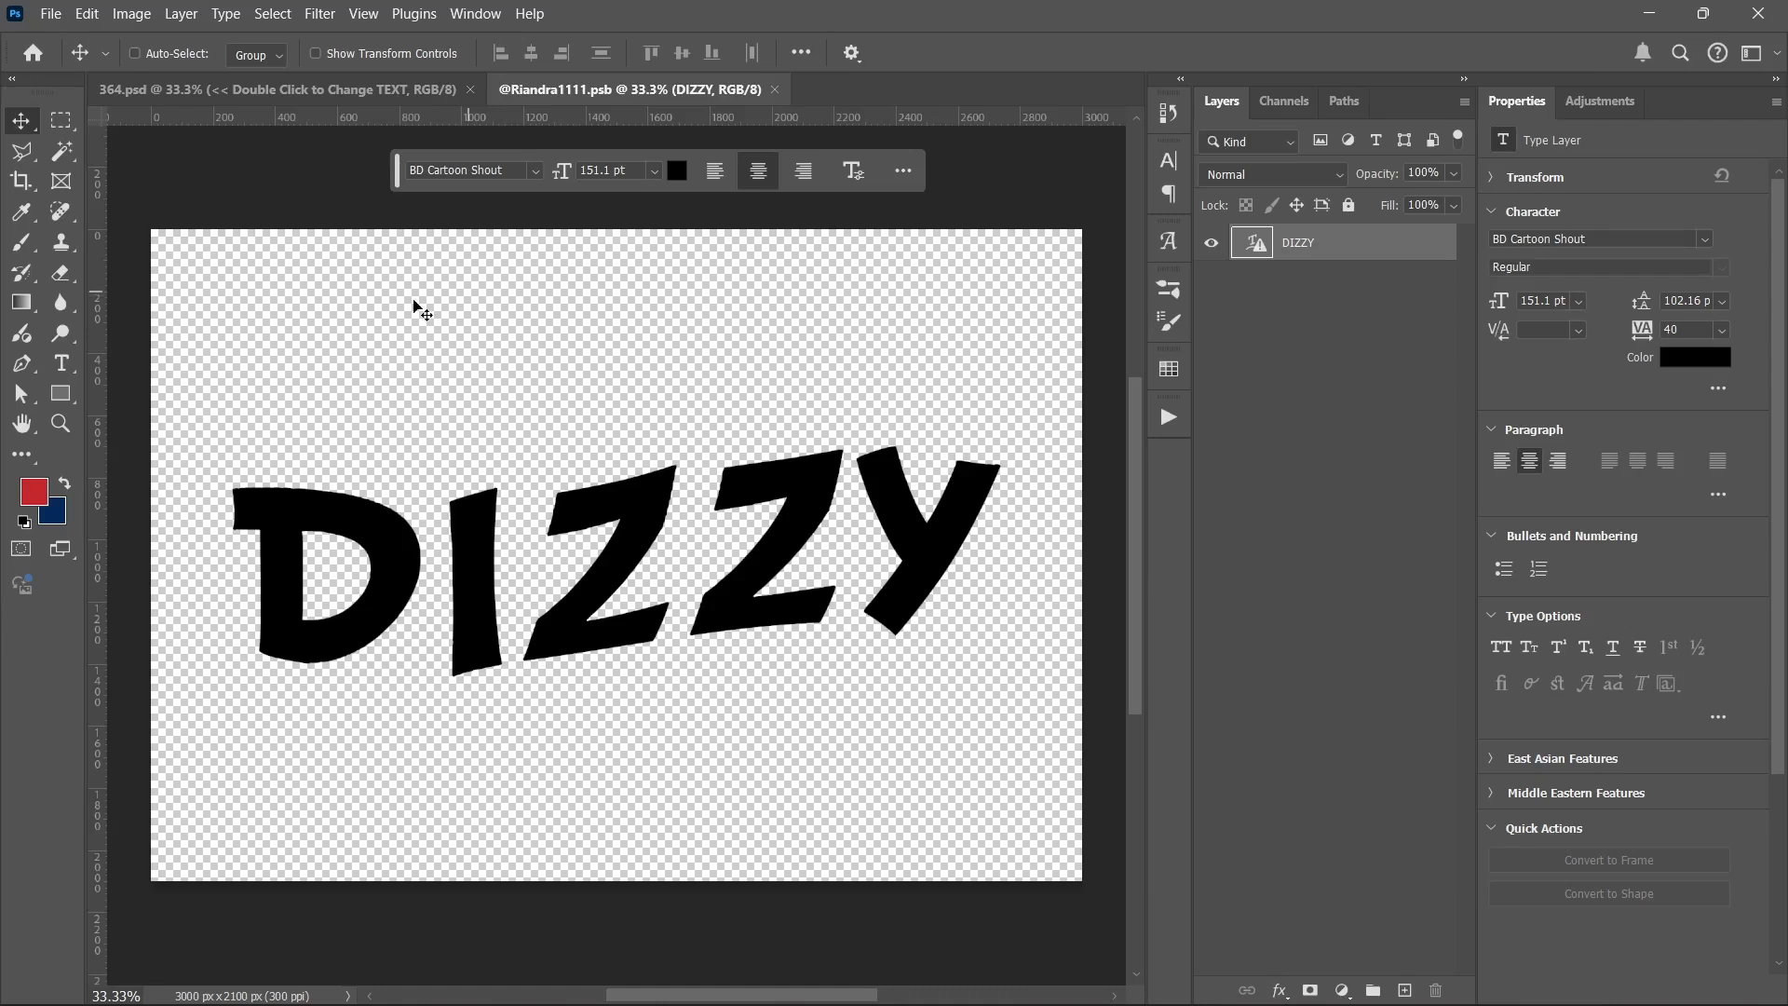
Step: Replace the DIZZY text with a first name in capital letters, keeping the BD Cartoon Shout font
left_click(62, 368)
left_click(434, 549)
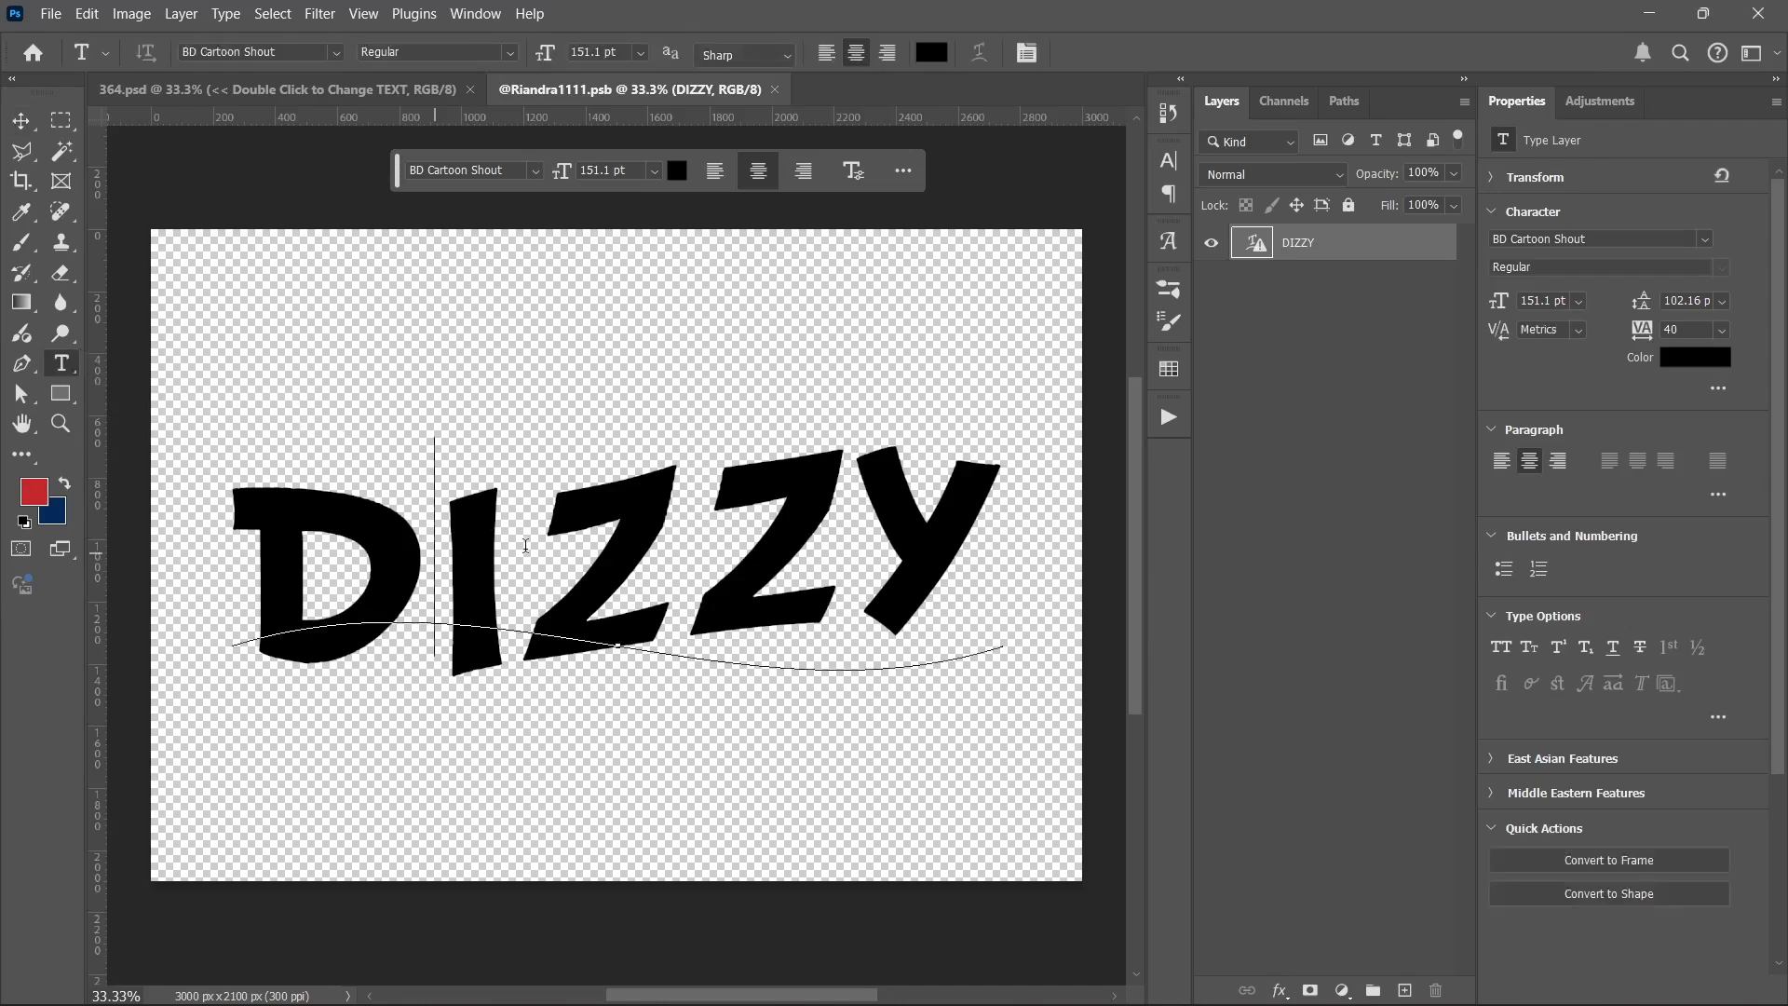
double_click(468, 541)
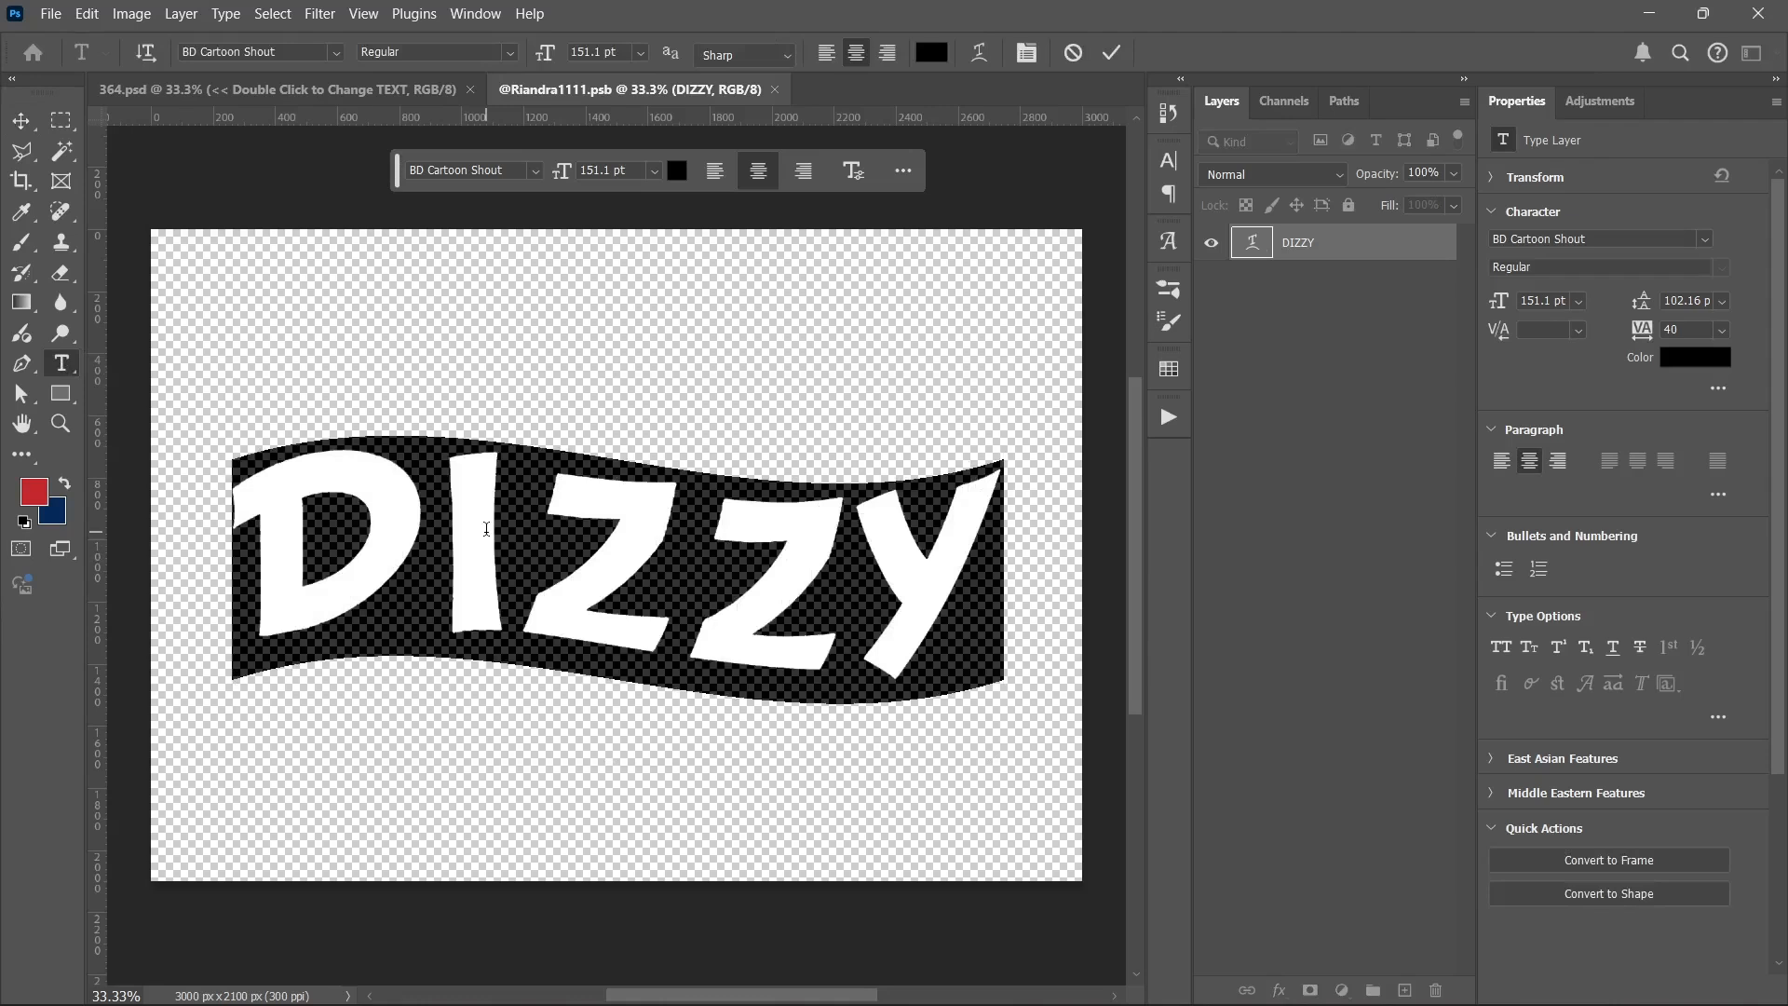
type("STEFA")
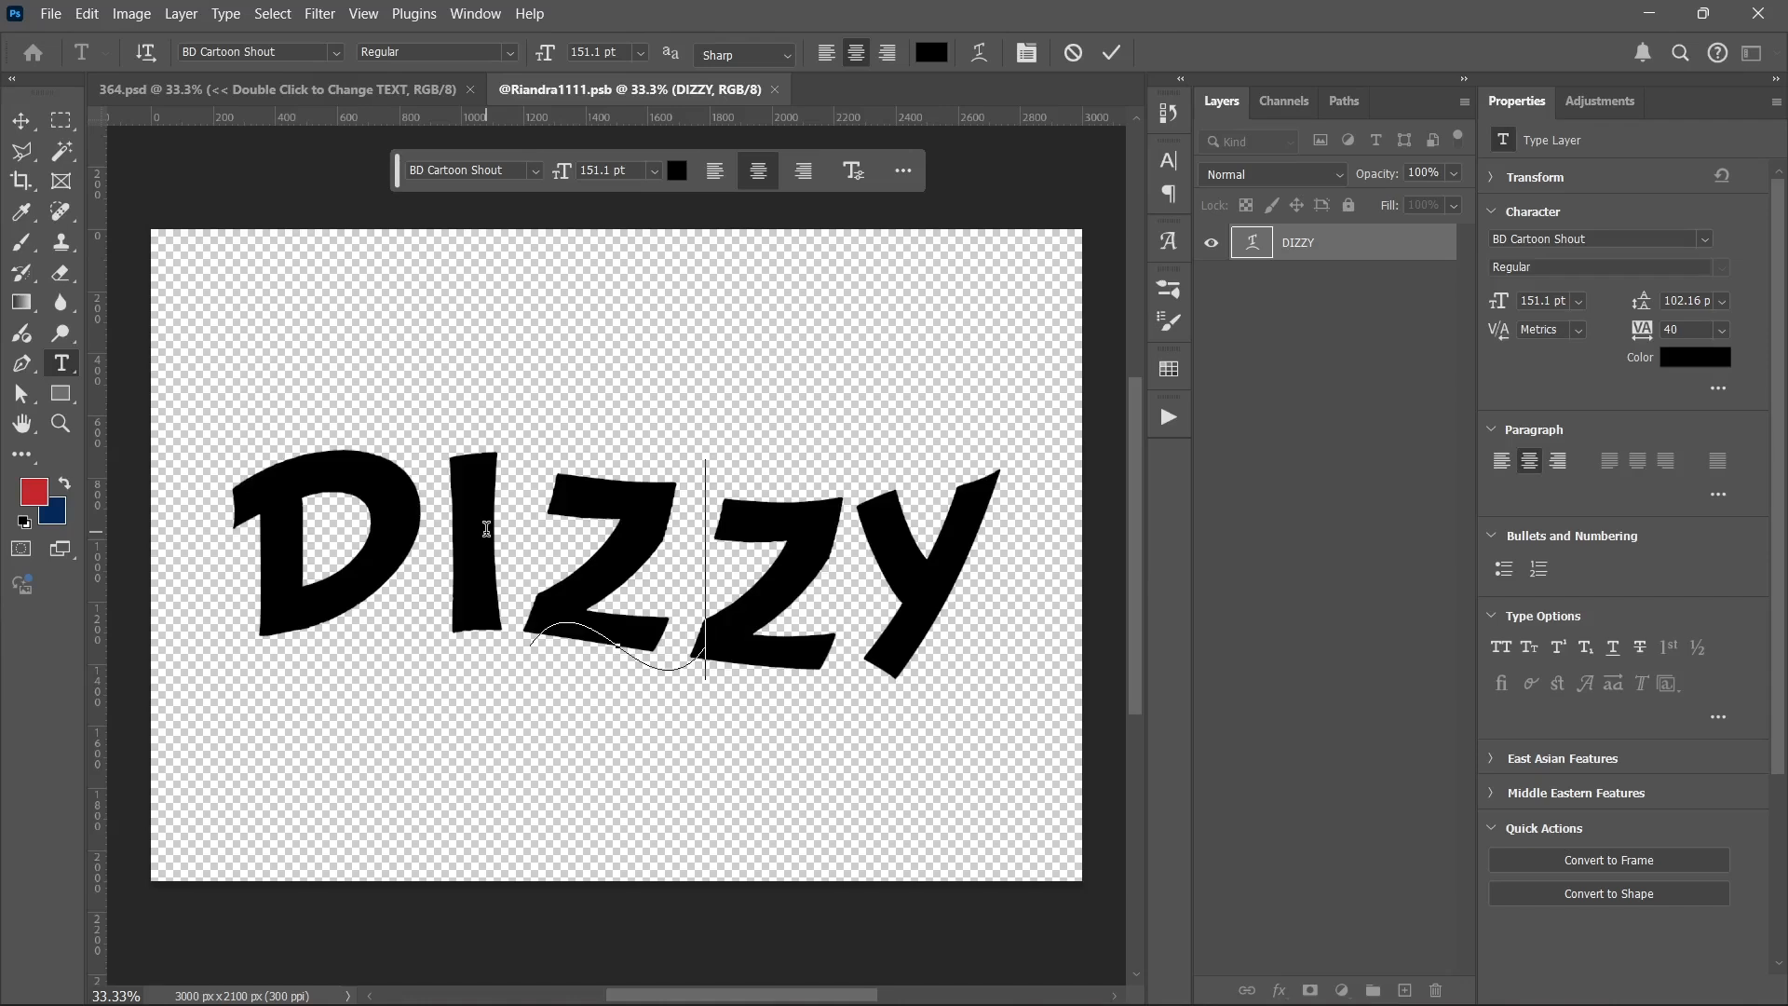
type("N")
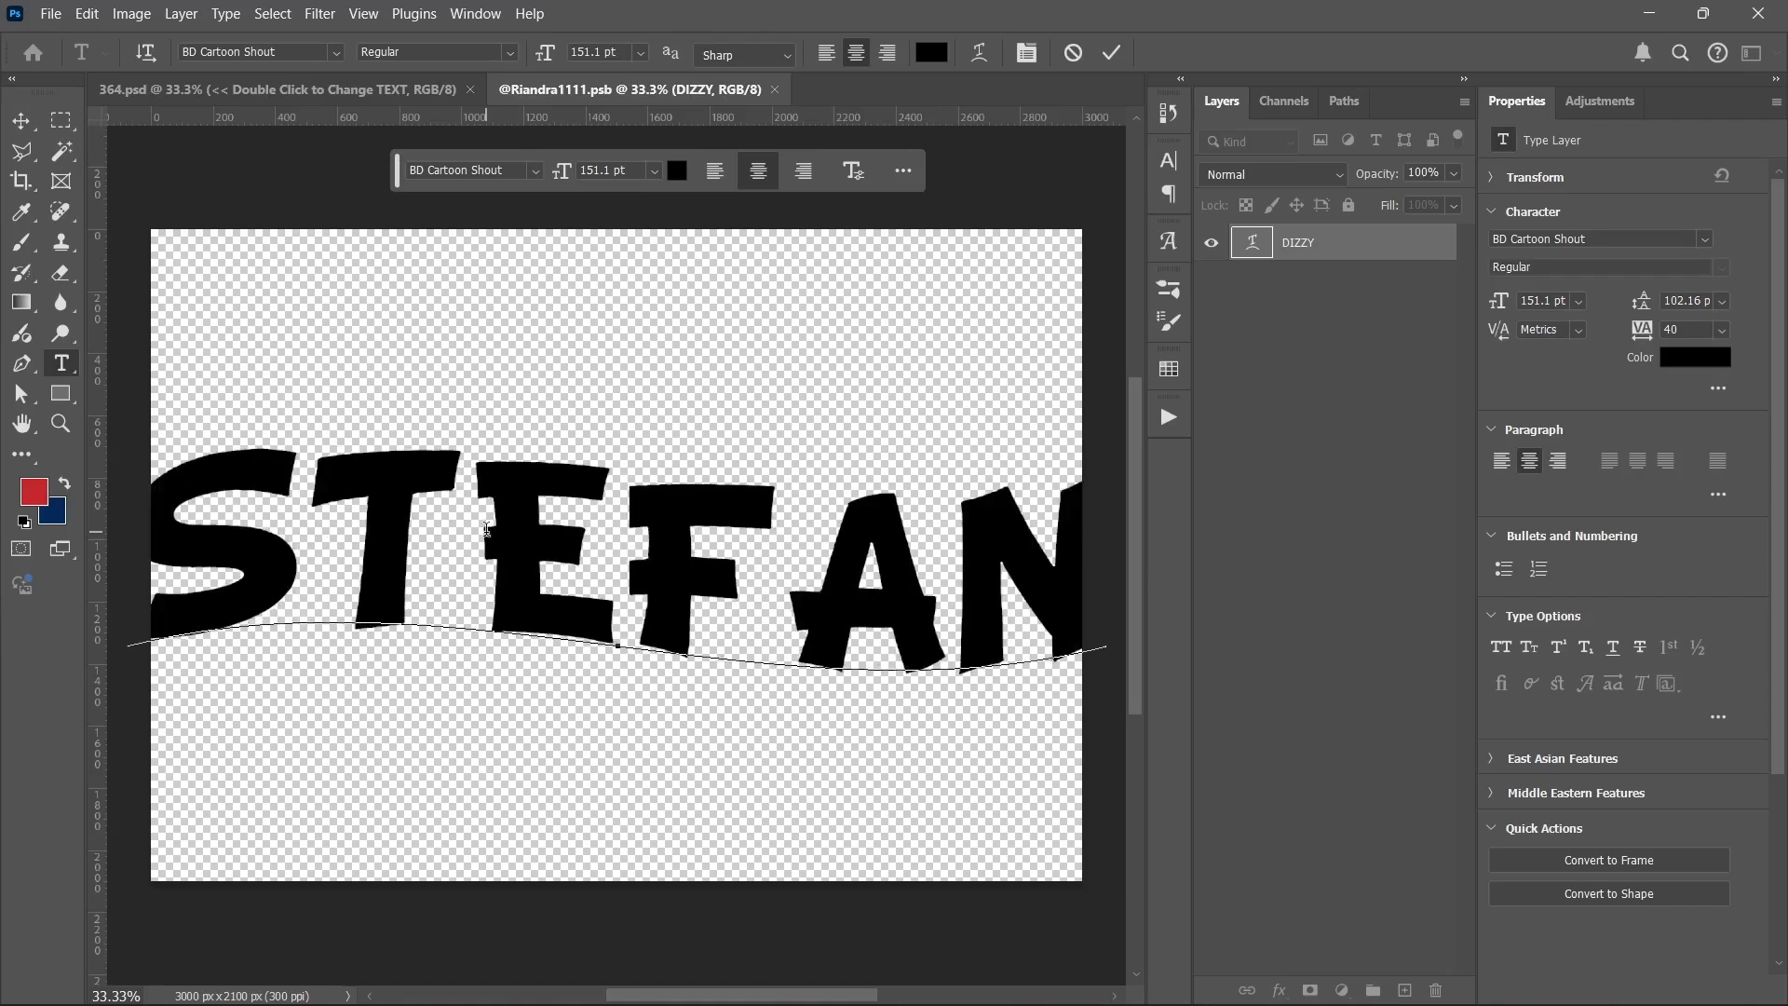
key("ctrl+Return")
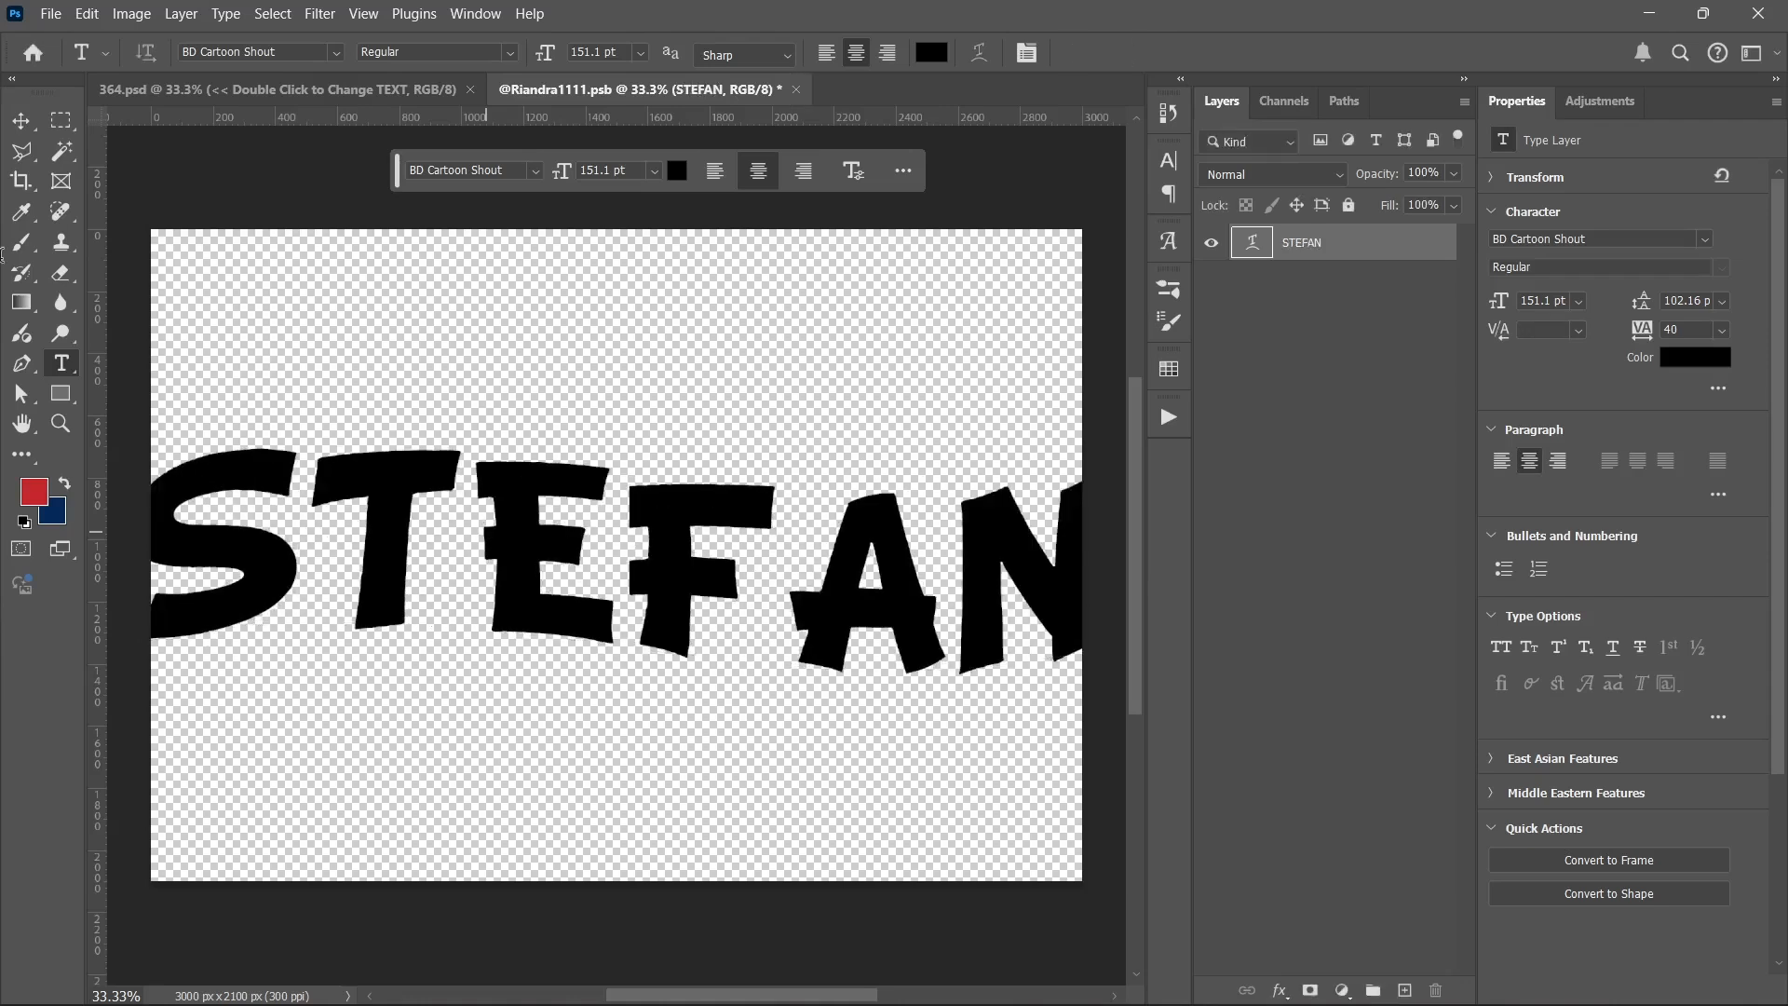
Step: Scale the new text proportionally to about 75% so the whole word fits within the canvas
left_click(21, 121)
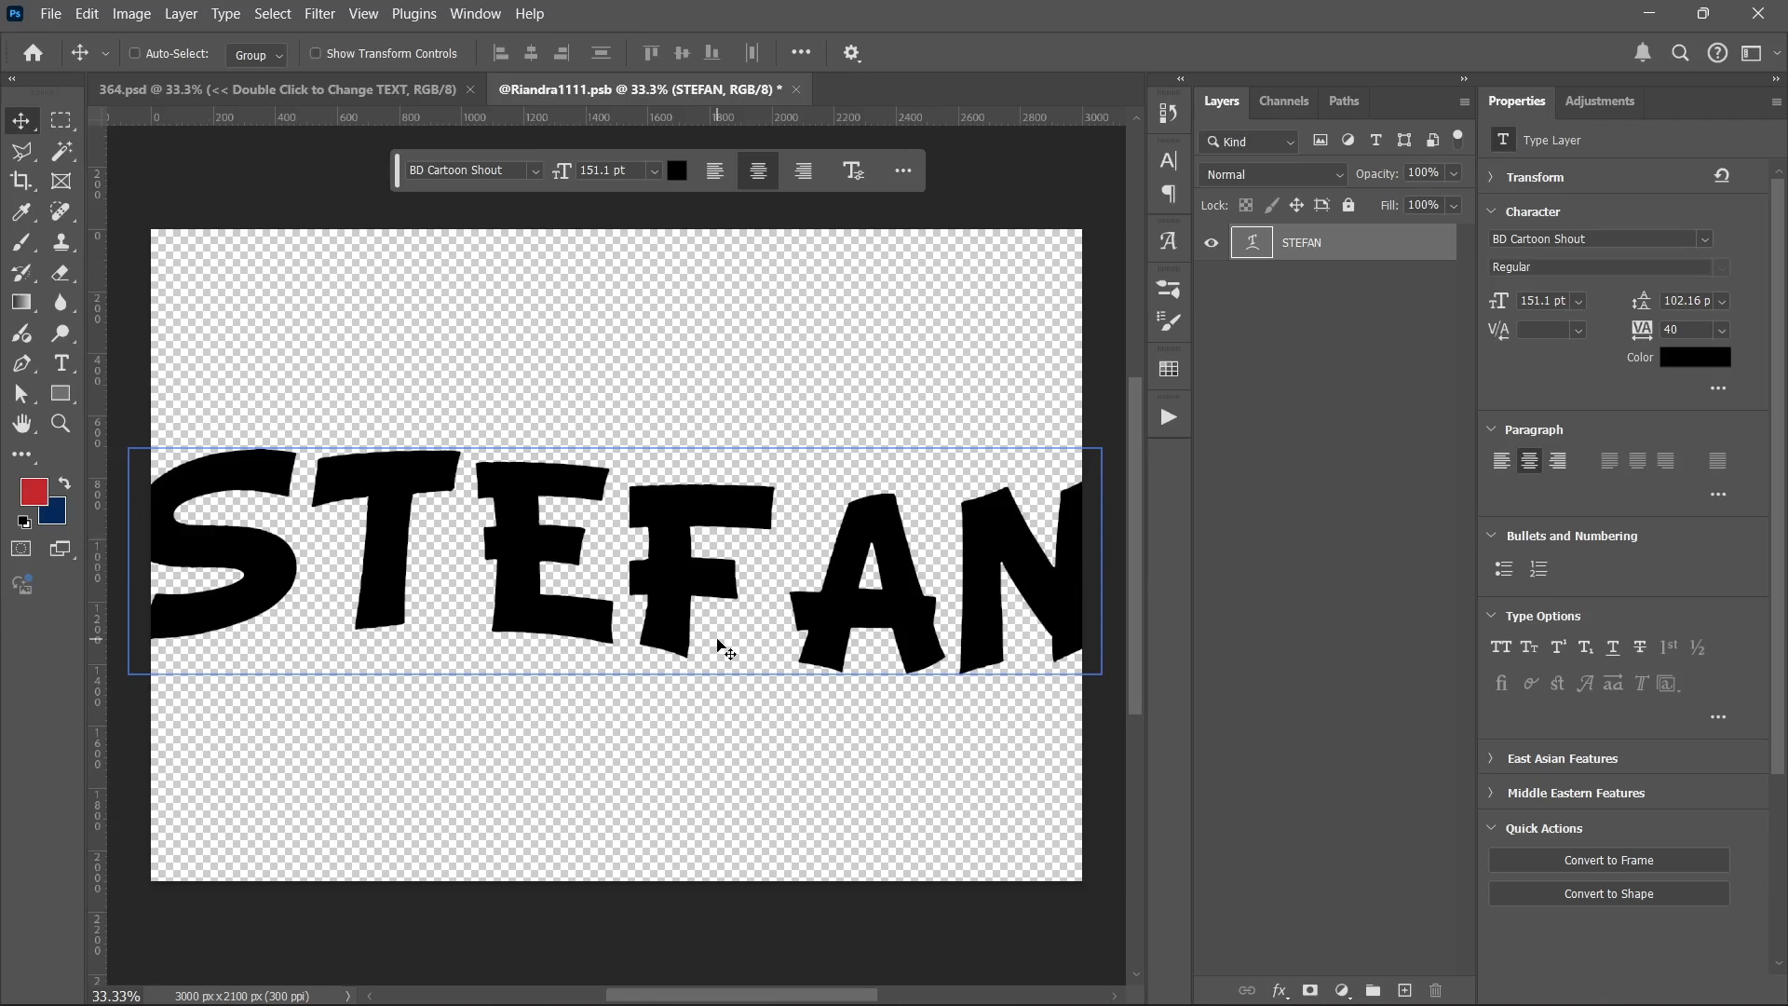
key("ctrl+t")
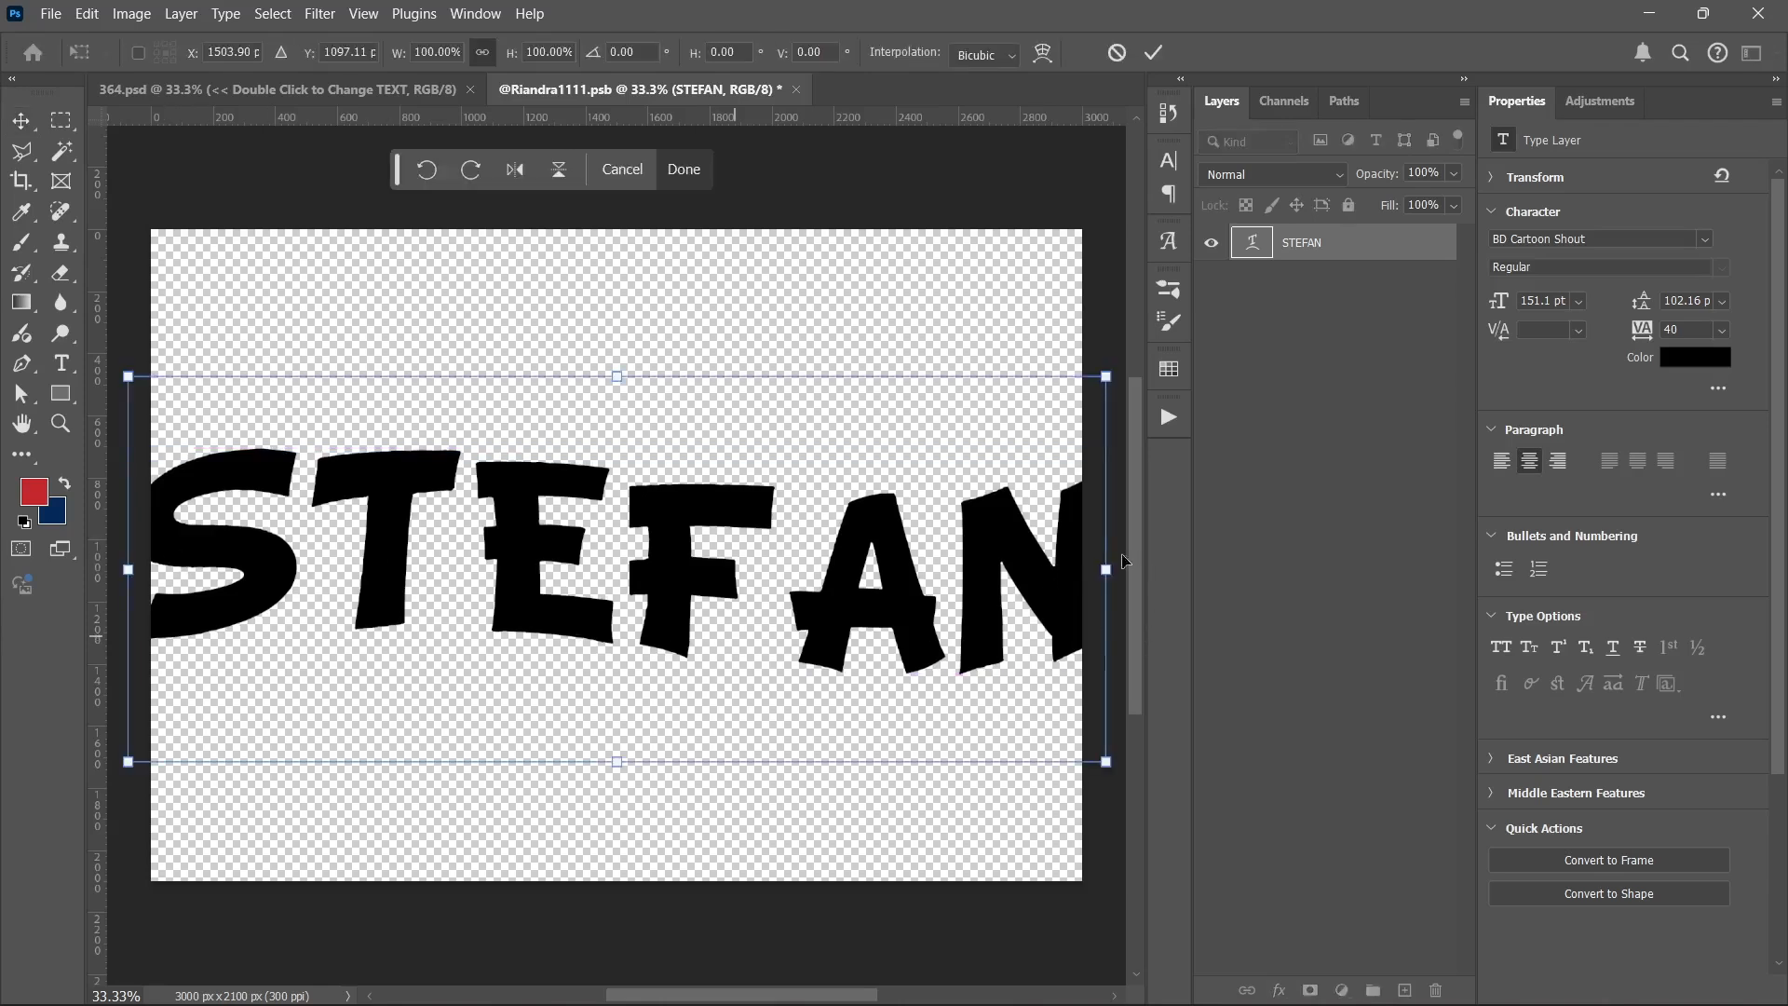
left_click_drag(1107, 568, 982, 570)
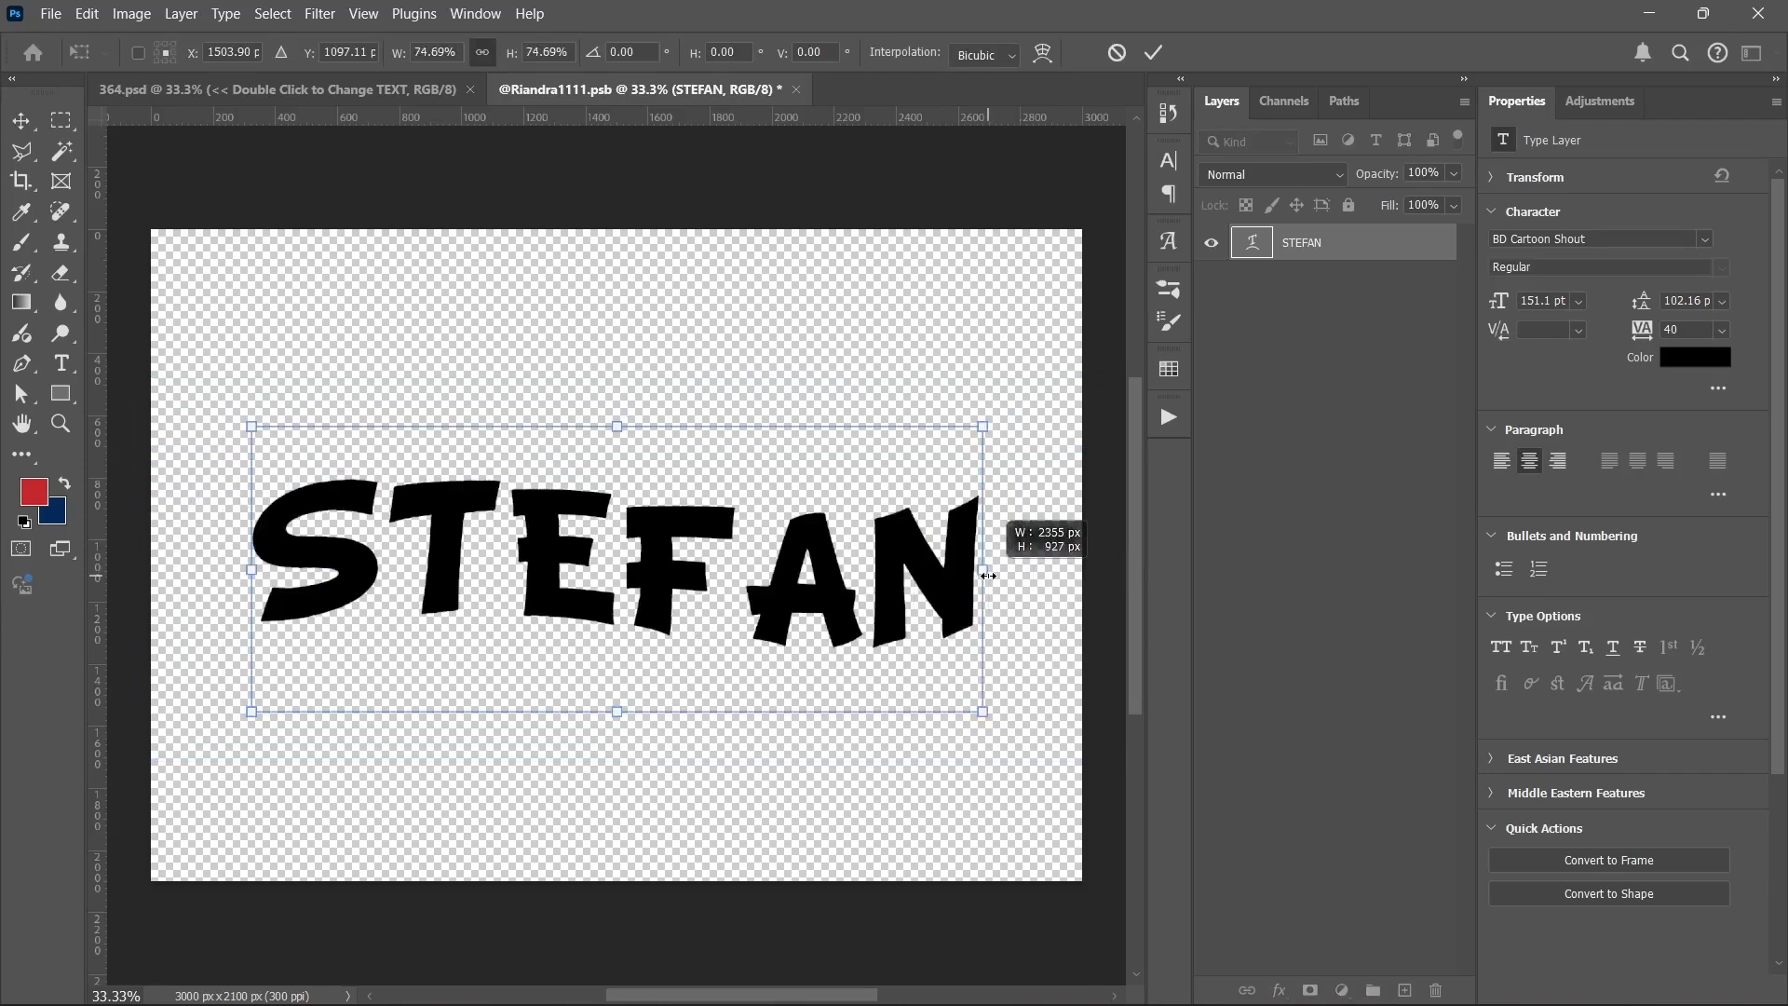
left_click(1155, 54)
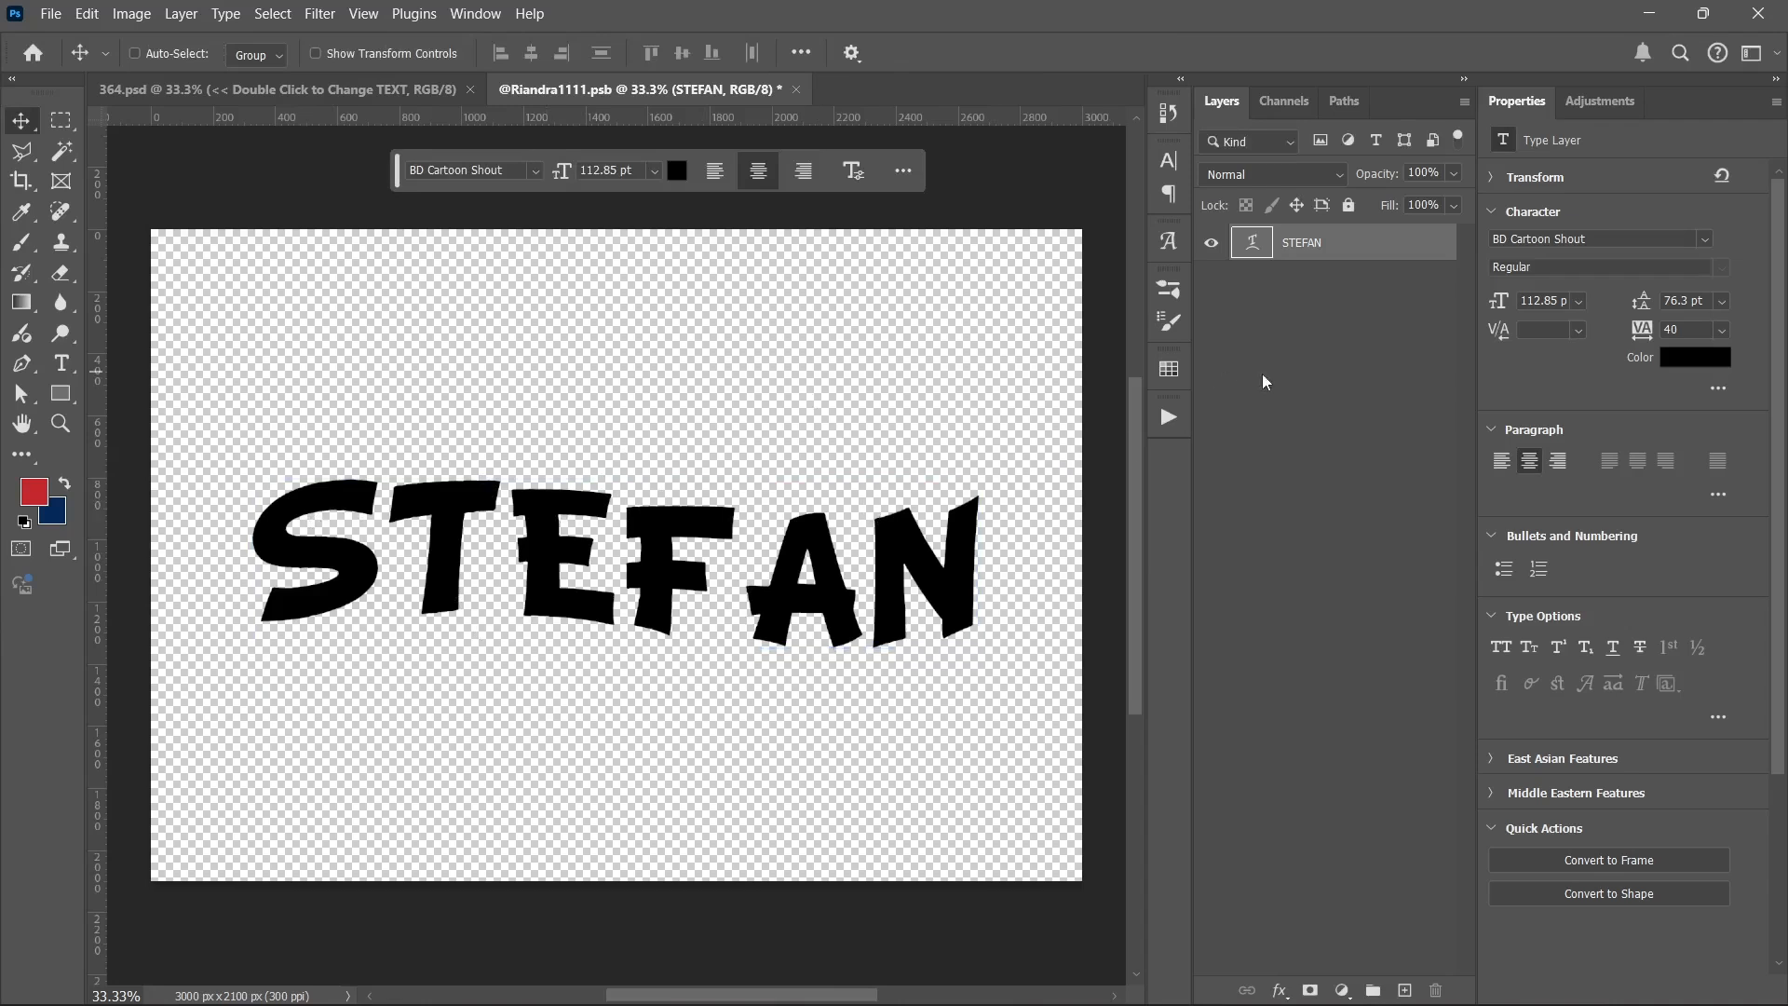
Step: Save the edited smart object contents and close that file to return to 364.psd
key("ctrl")
key("ctrl+s")
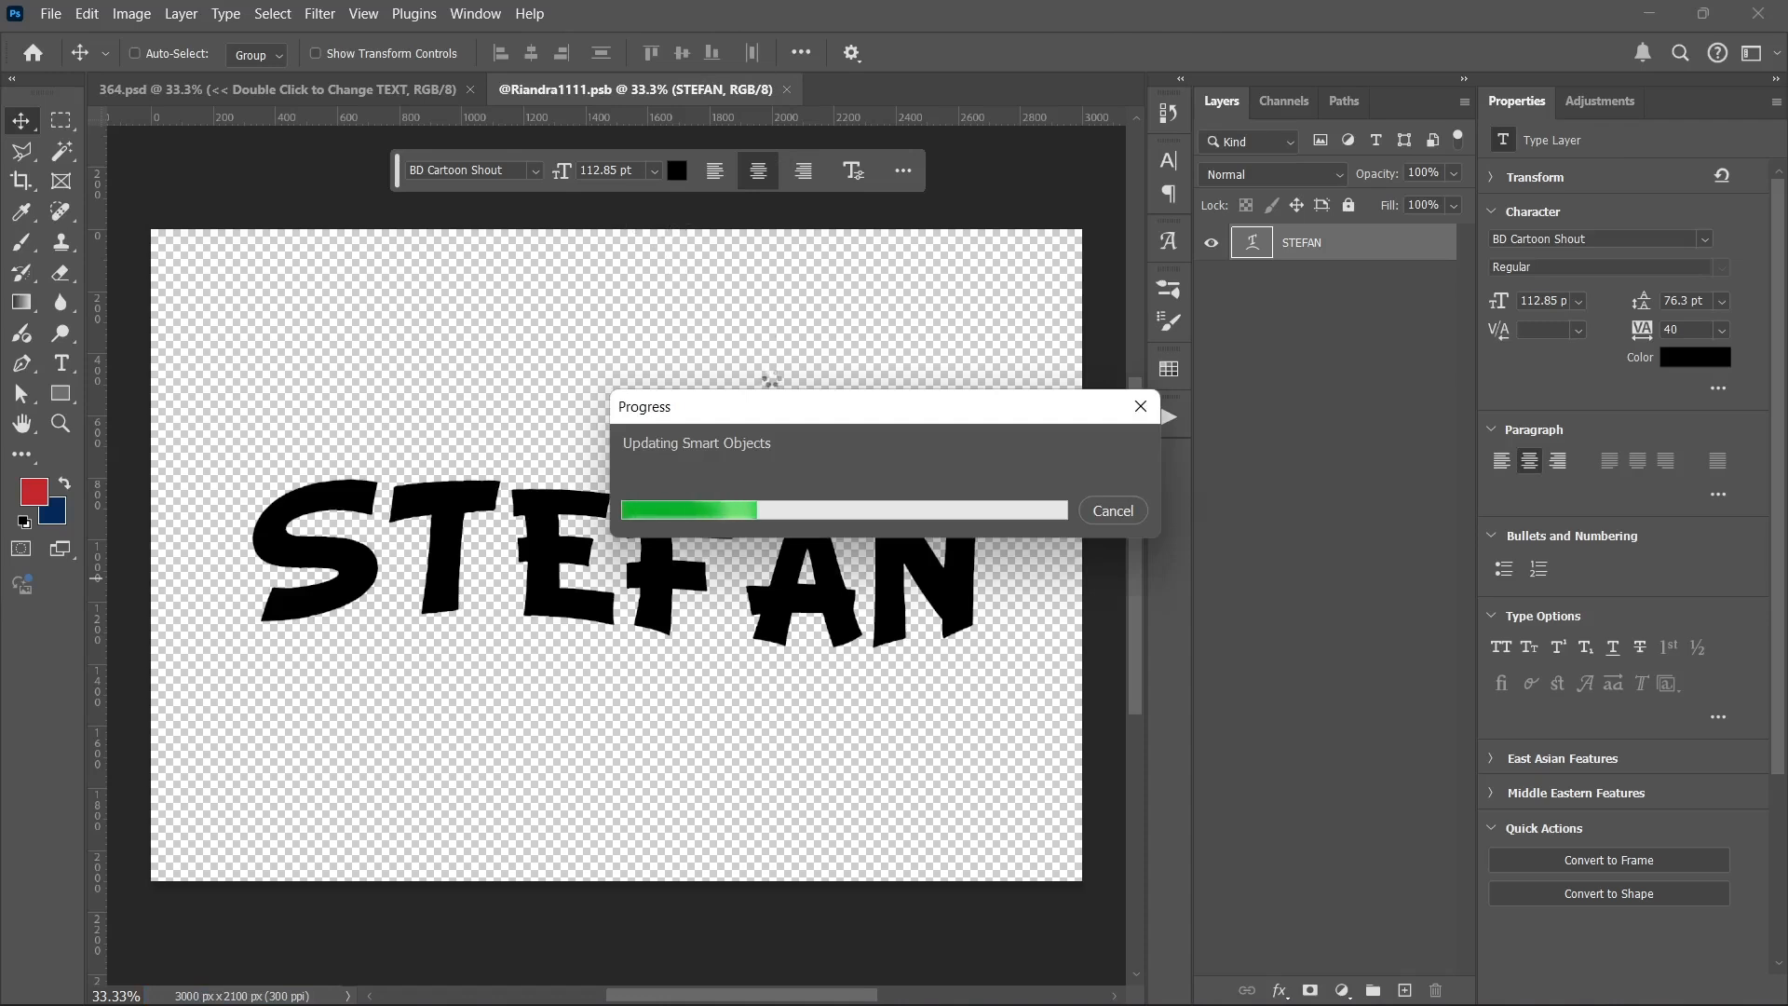
left_click(796, 88)
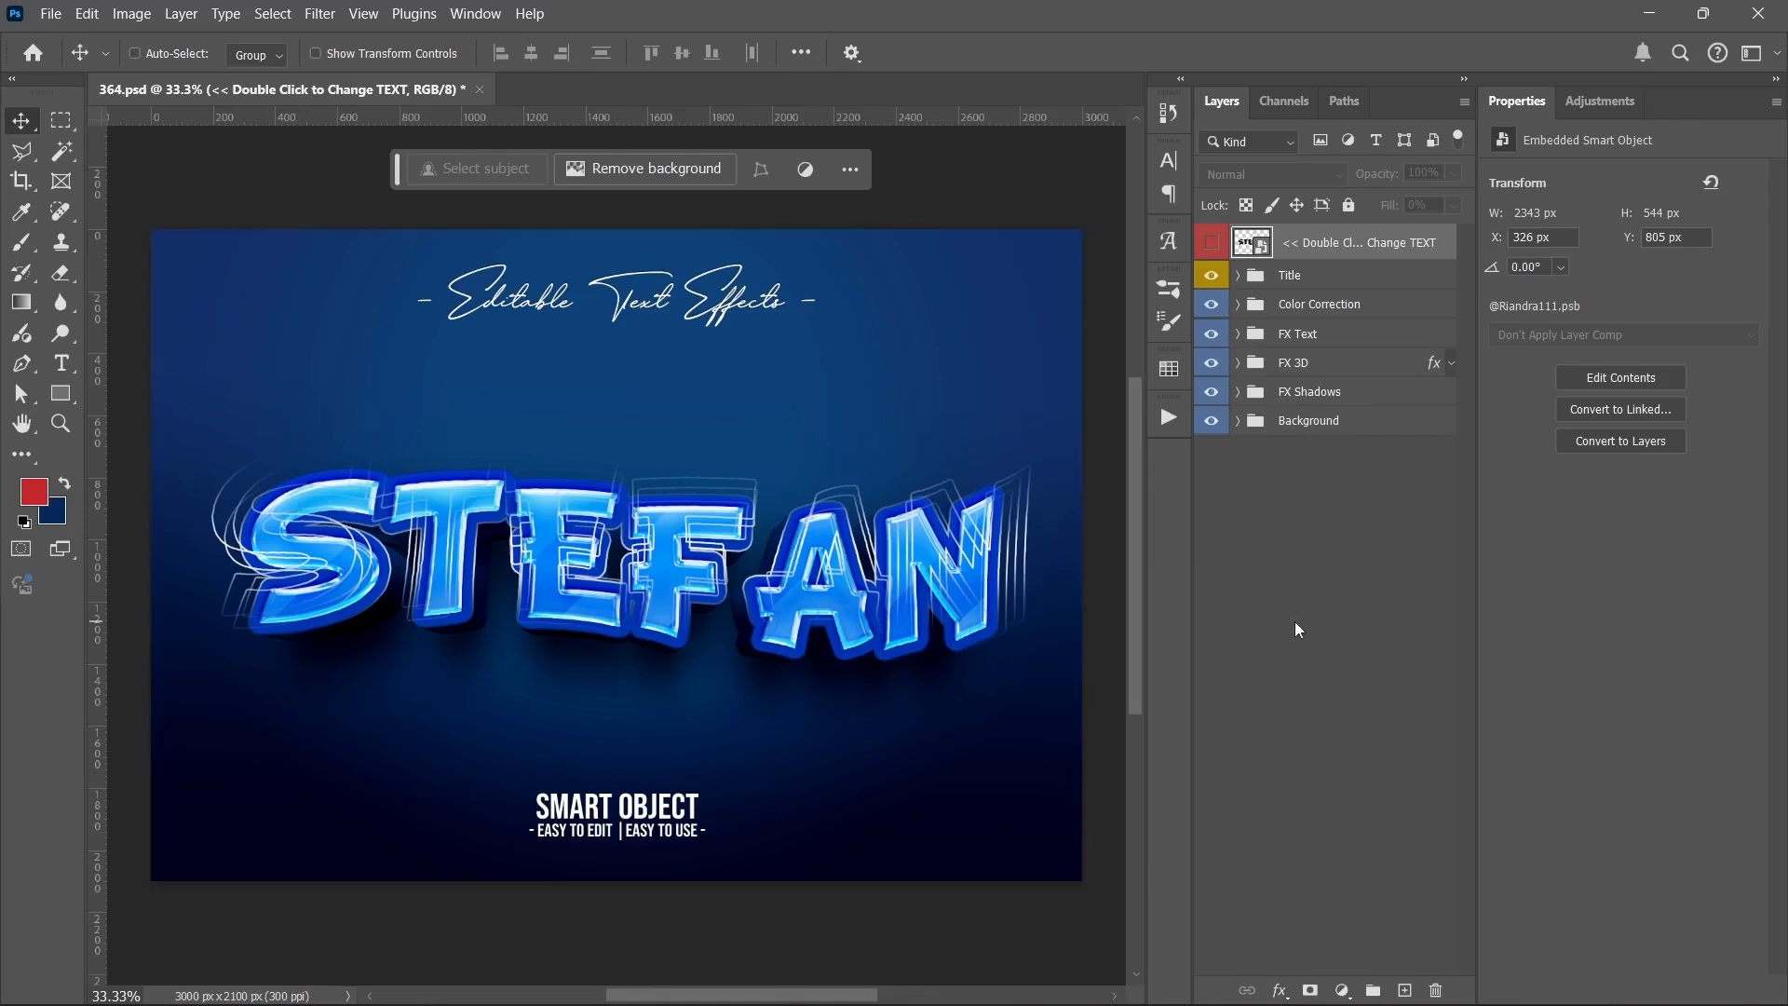
Step: Hide the Title and Background groups so that only the text effect remains on a transparent canvas
left_click(1270, 599)
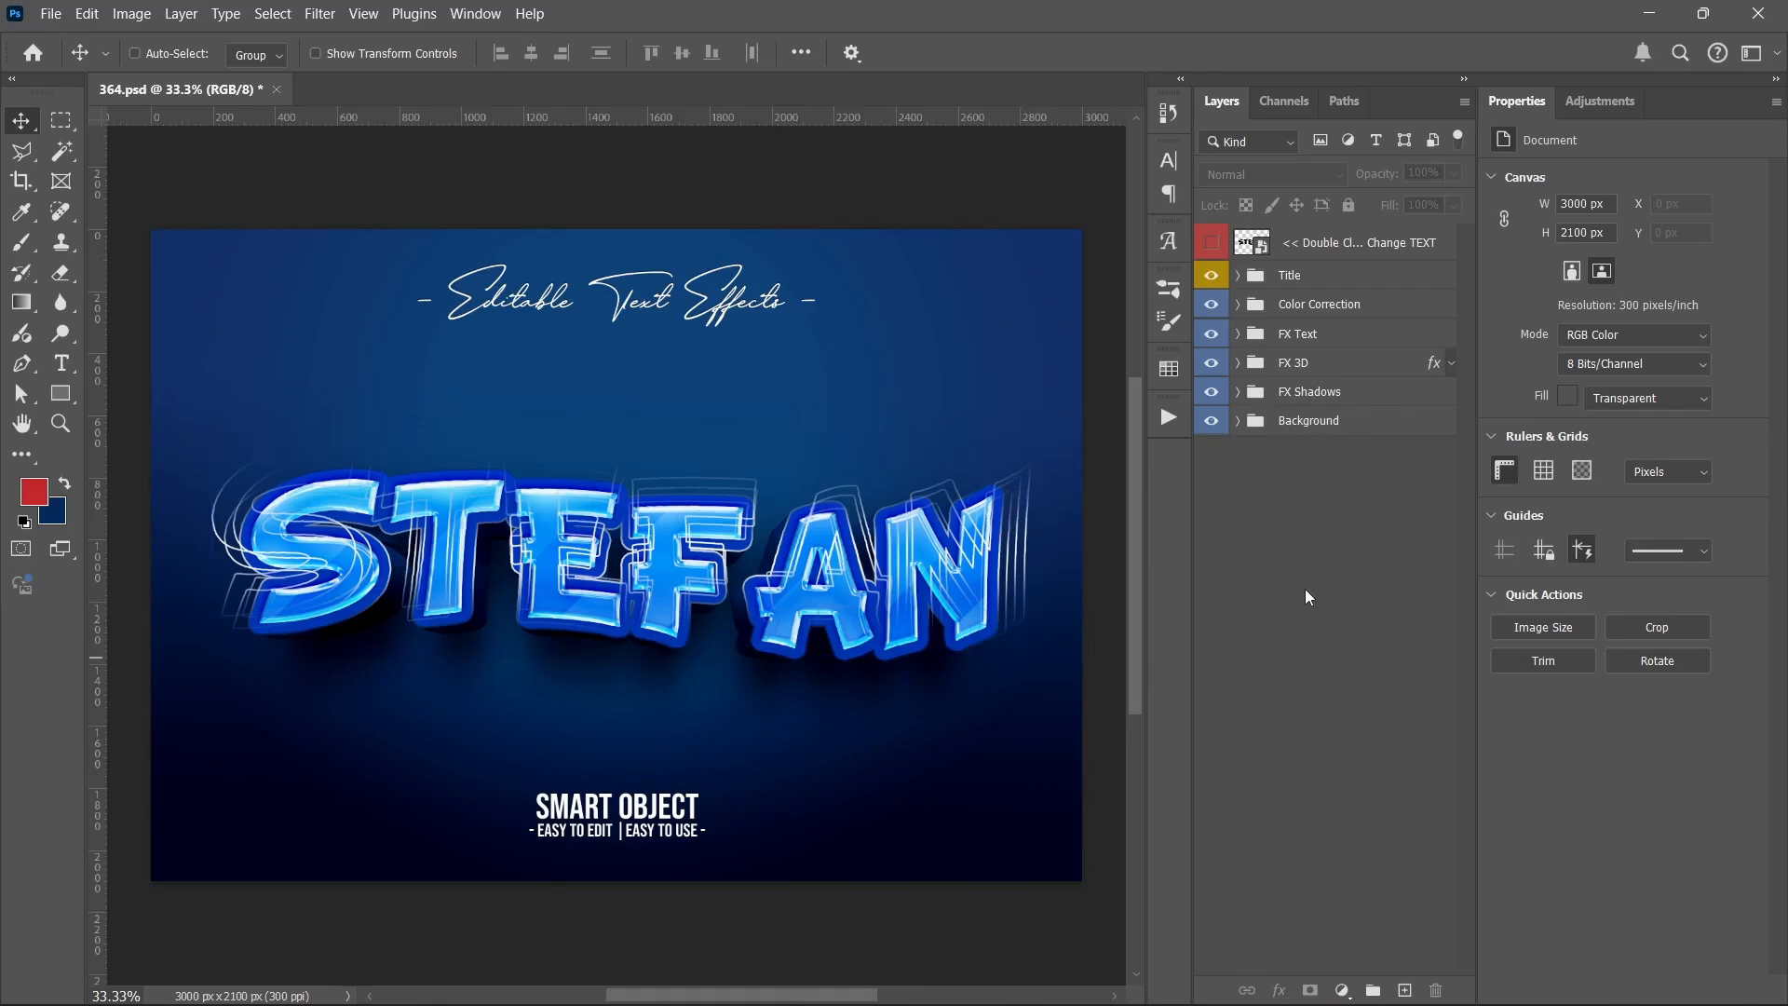
left_click(1211, 304)
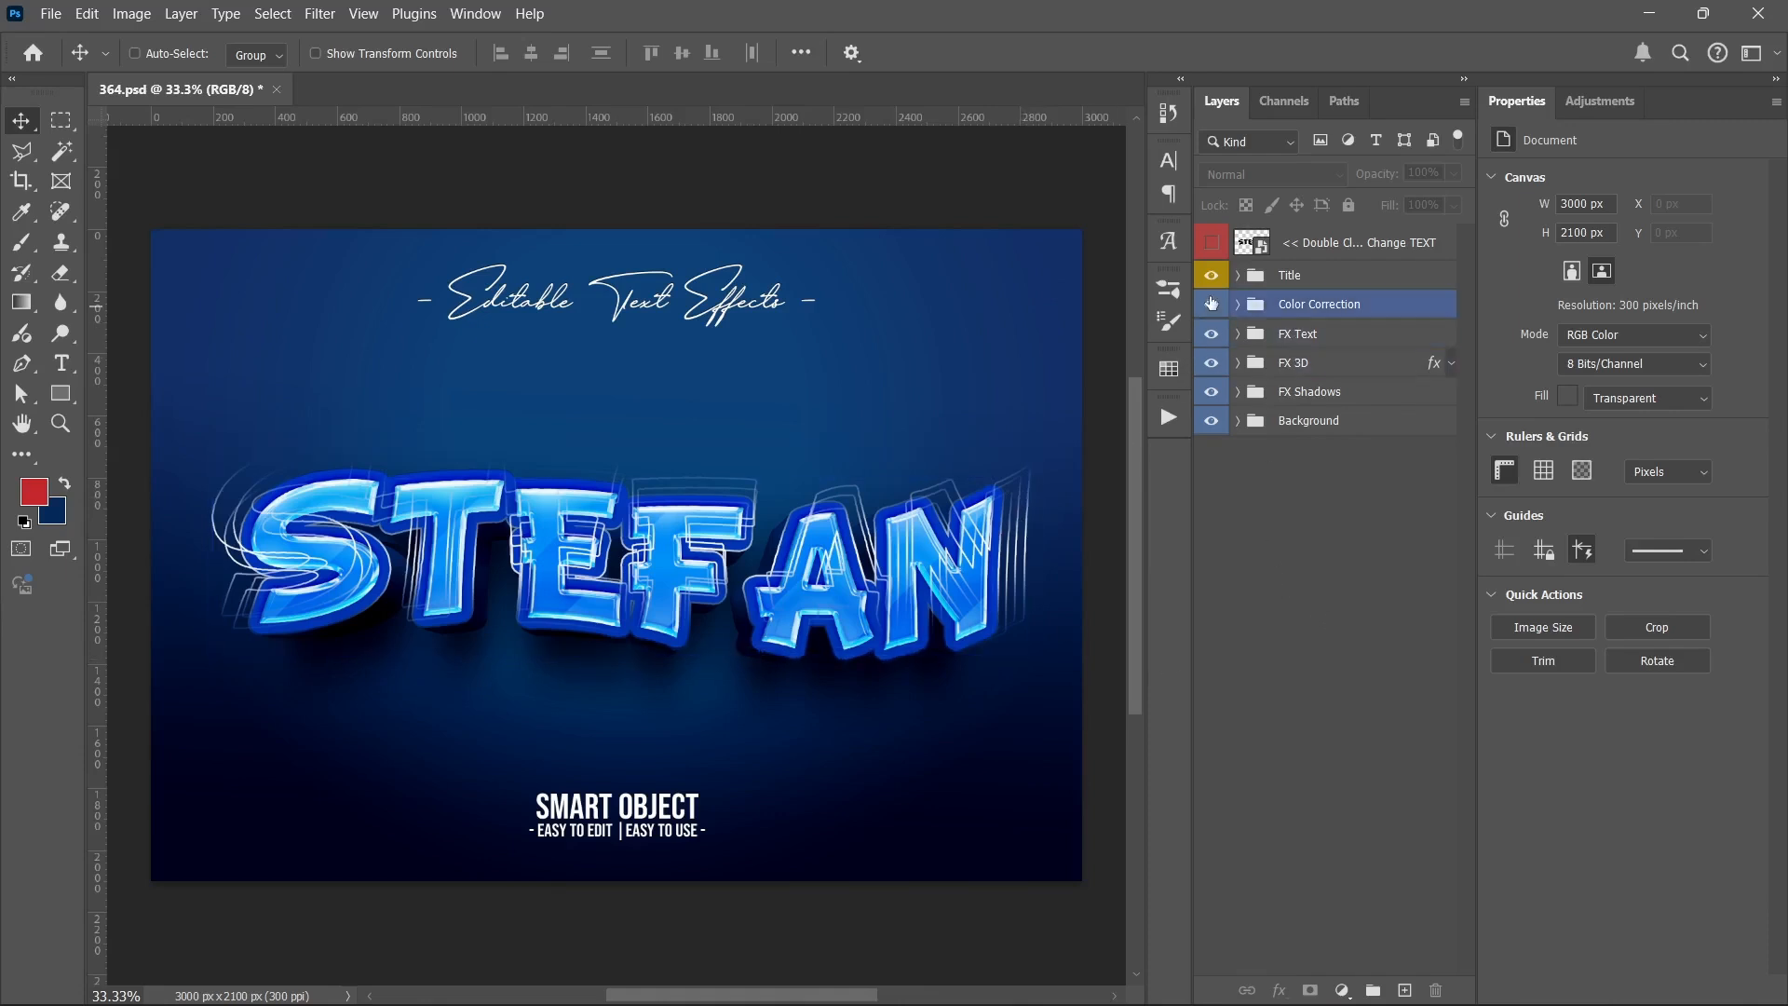
left_click(1212, 286)
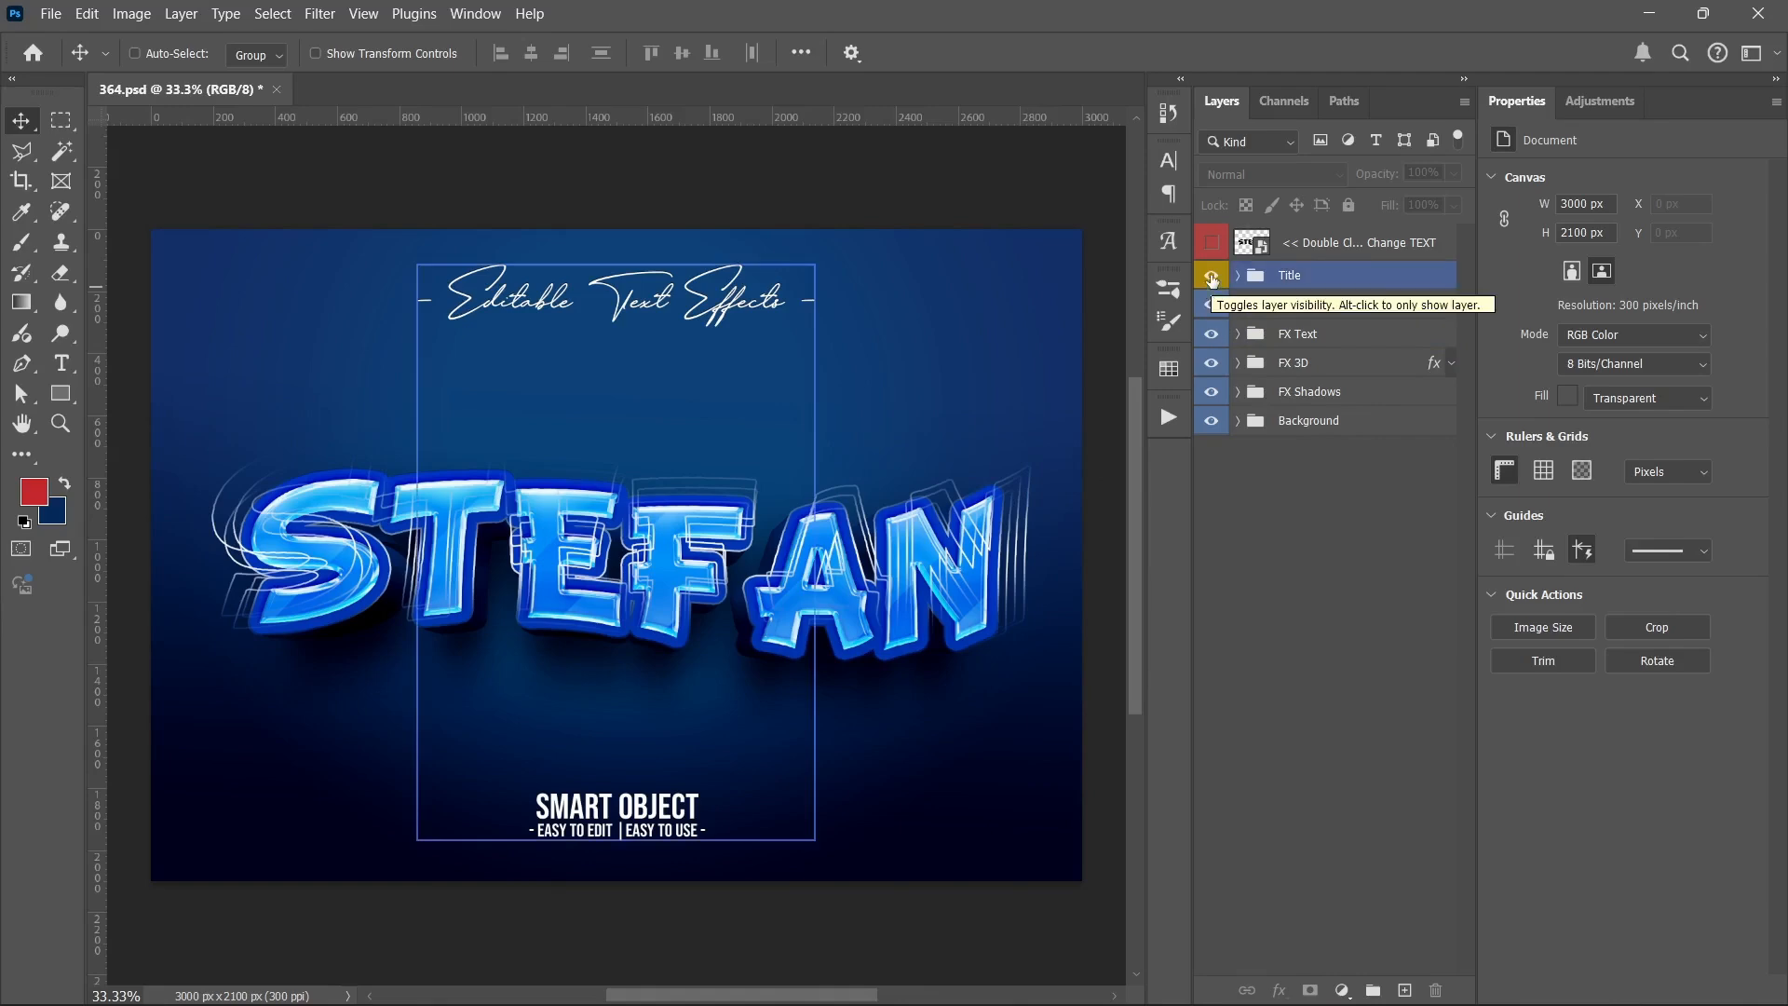
left_click(1213, 304)
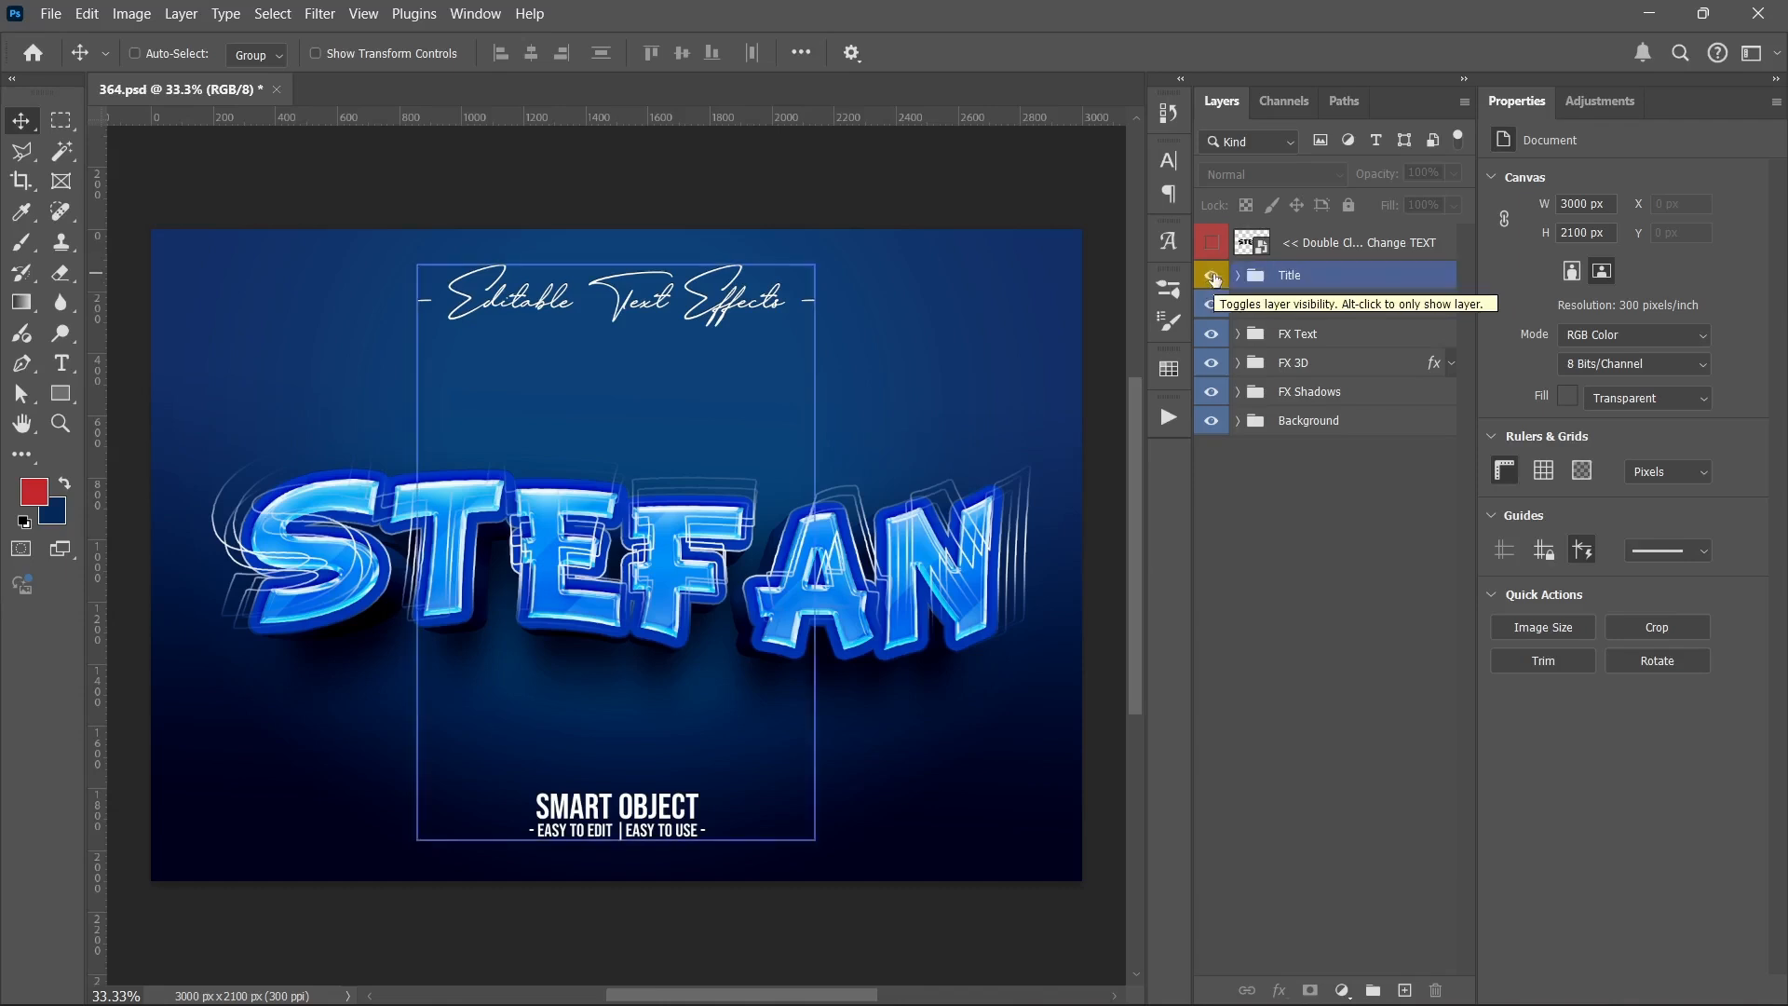
left_click(1212, 422)
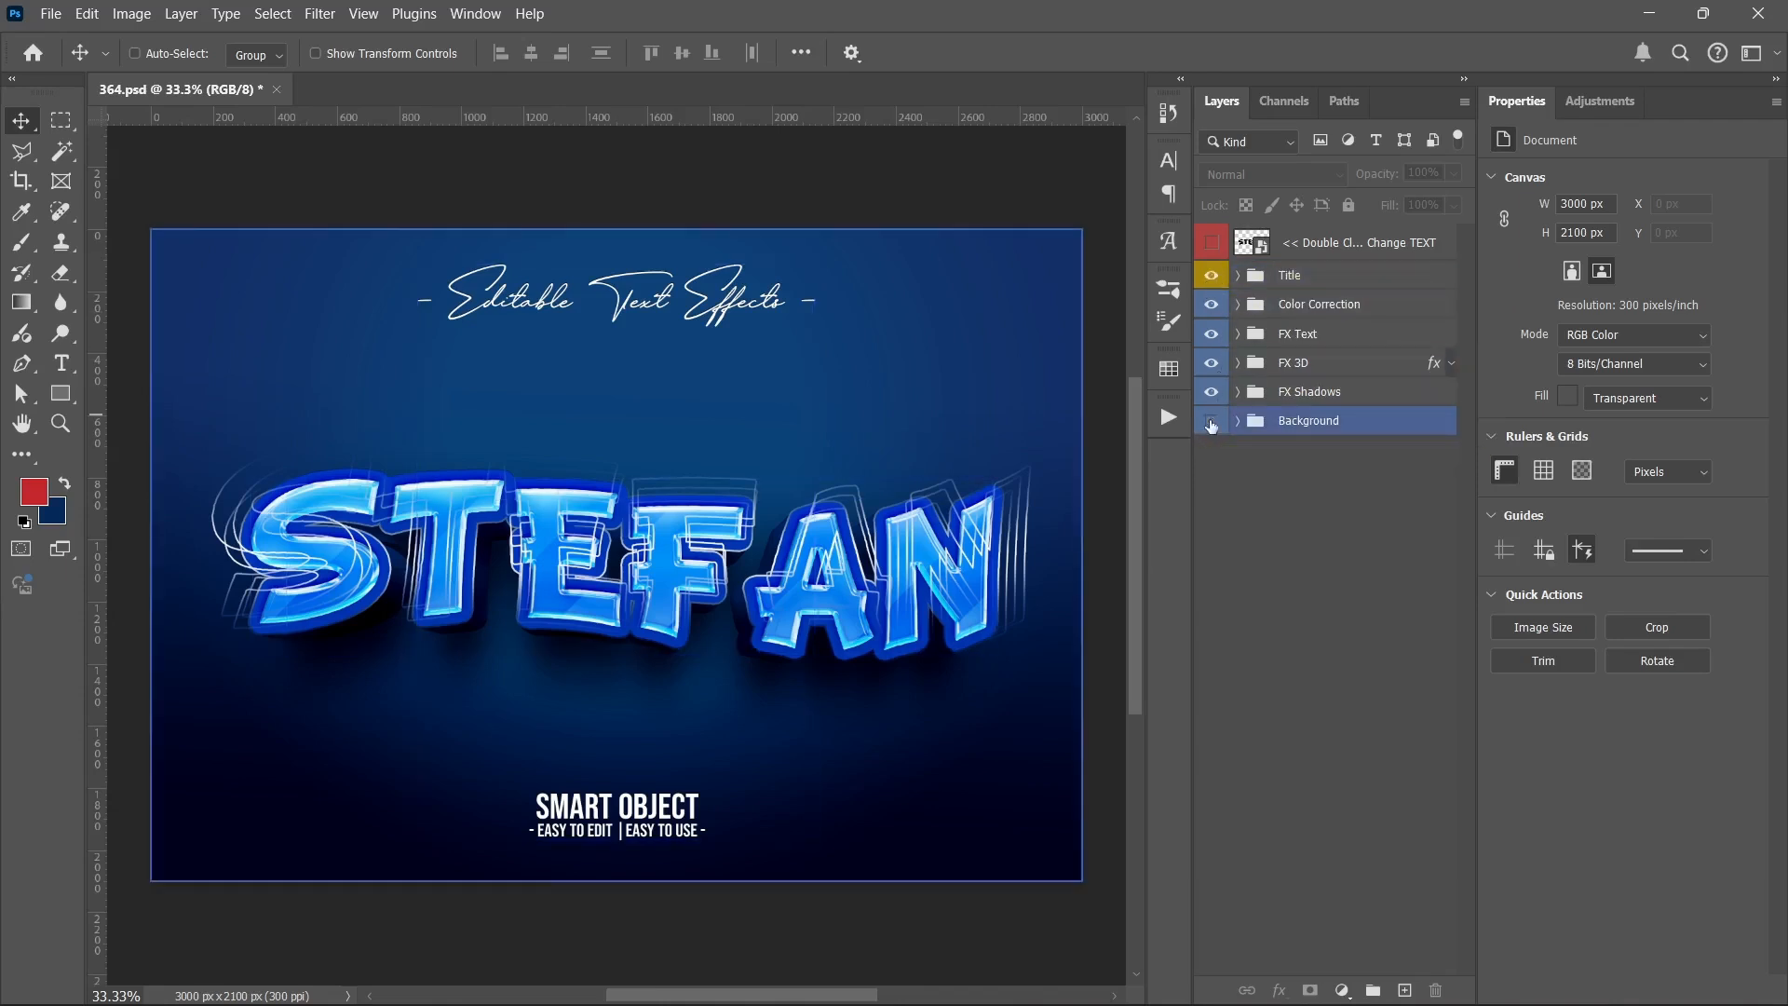
left_click(1210, 424)
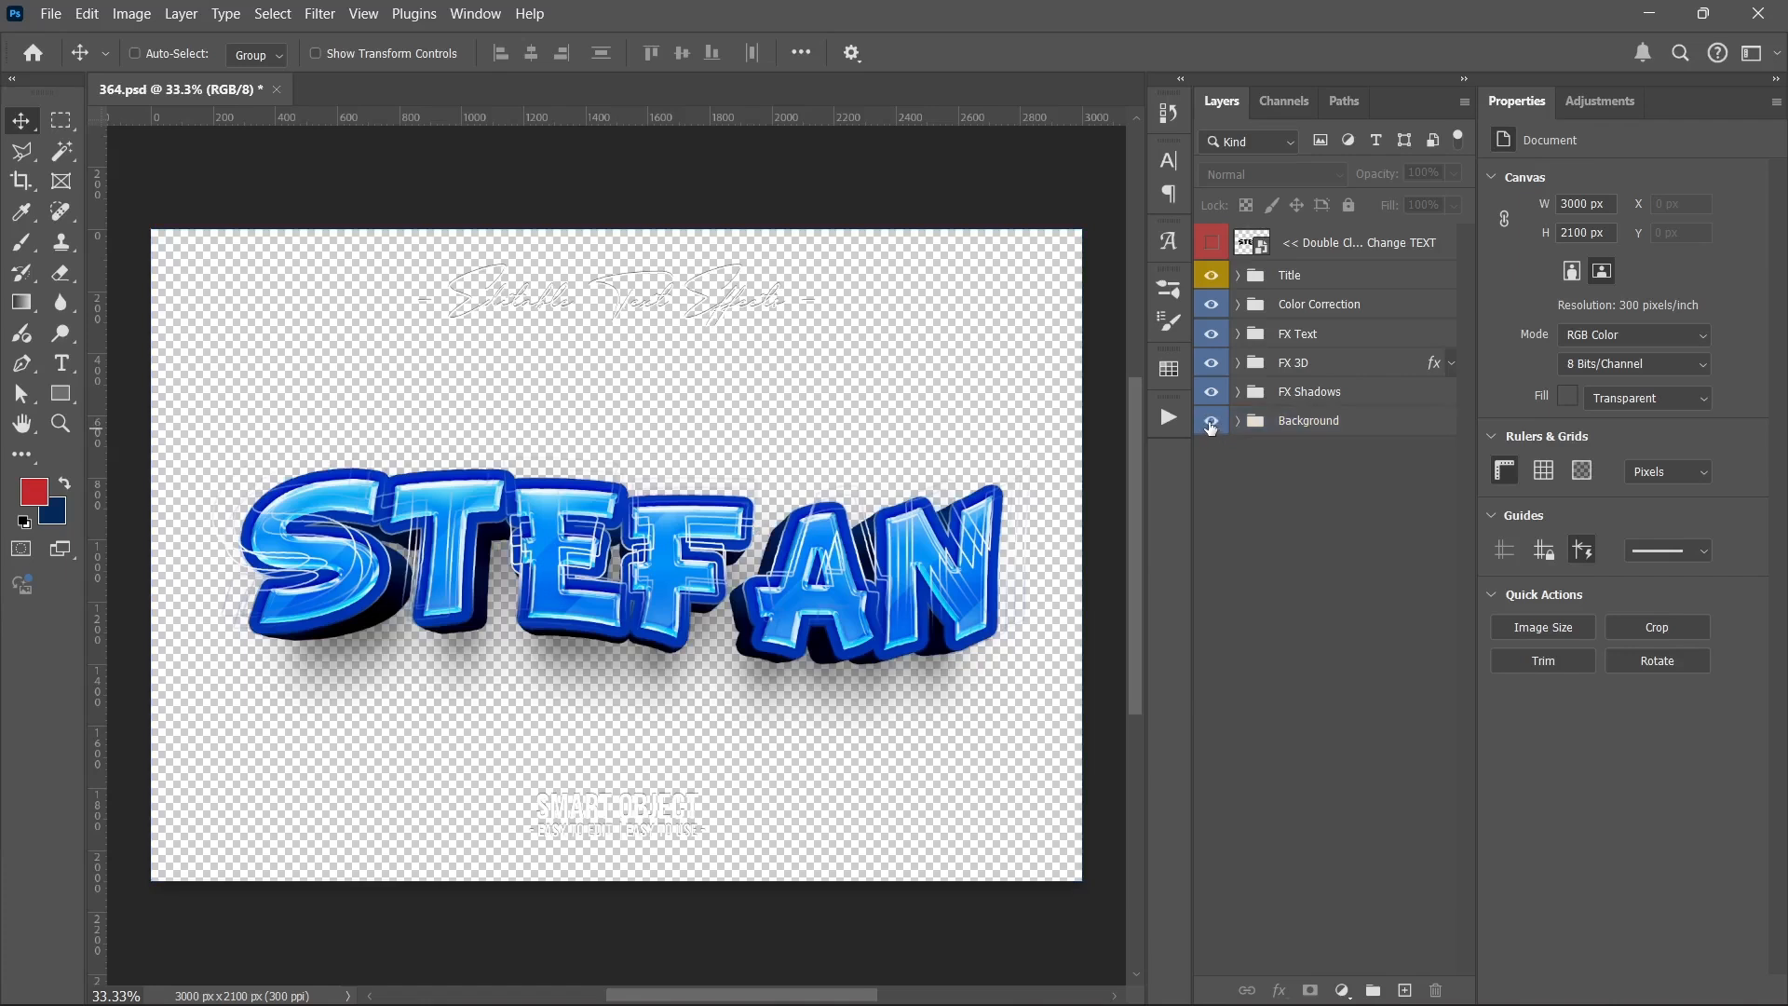
left_click(1210, 425)
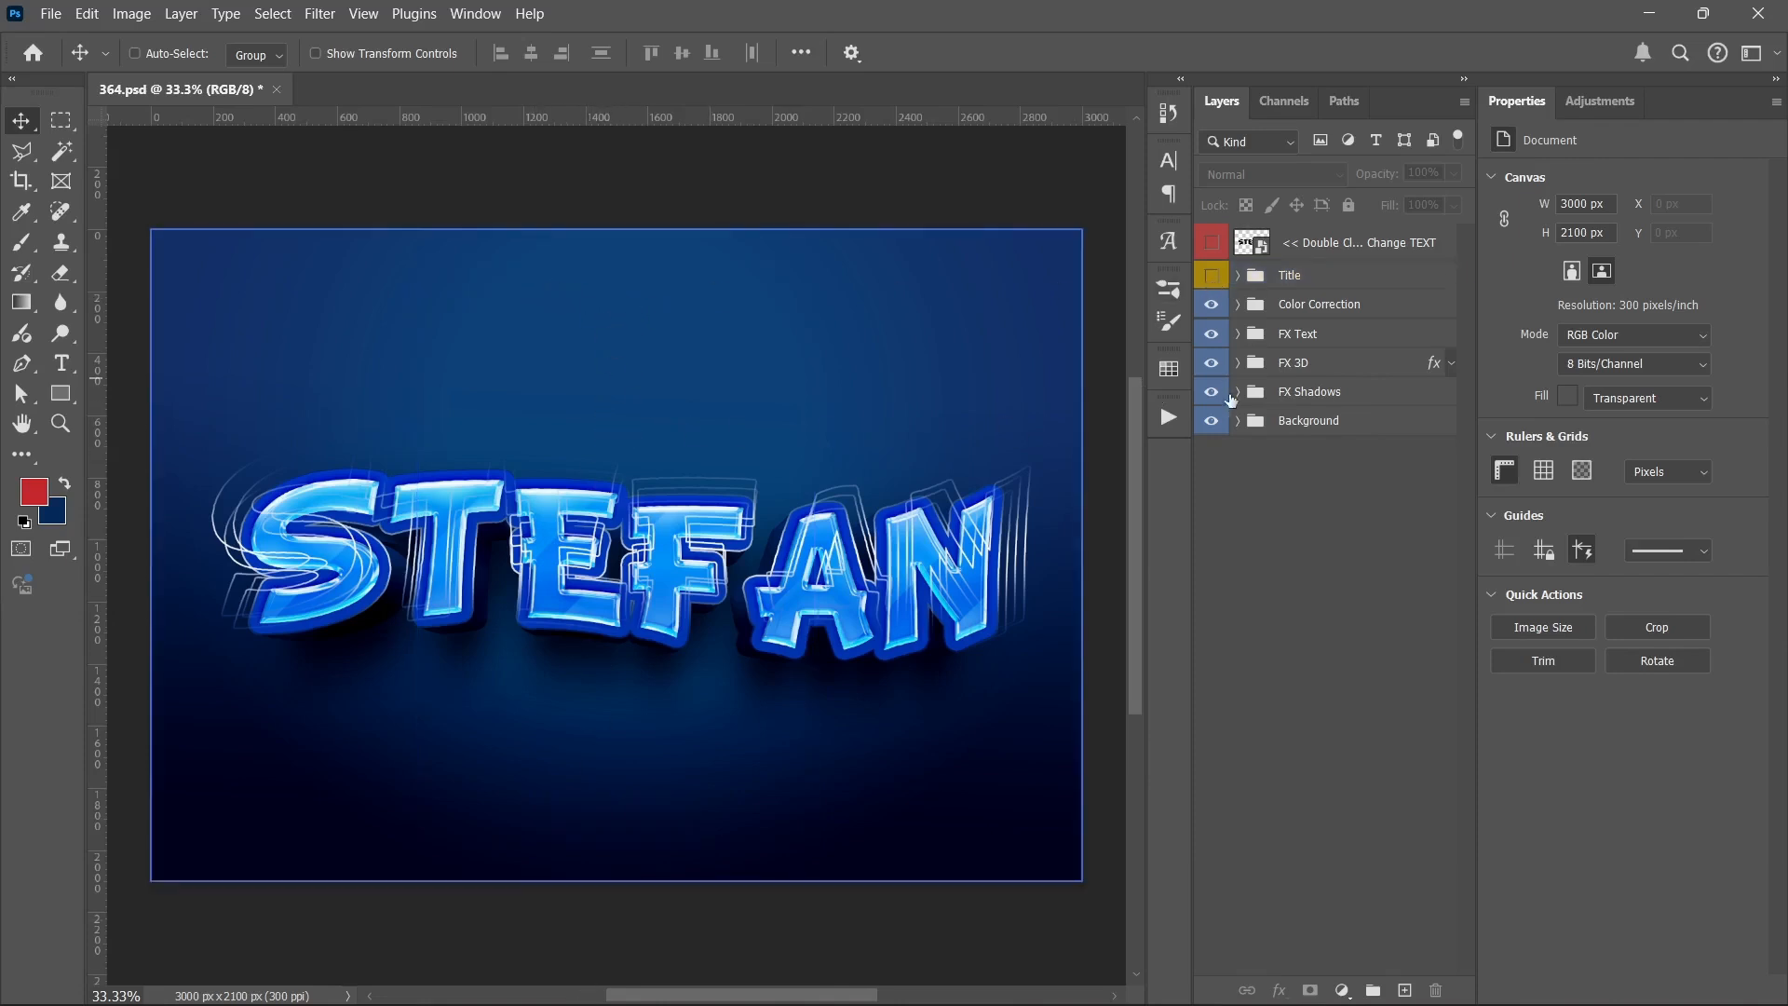
left_click(1215, 426)
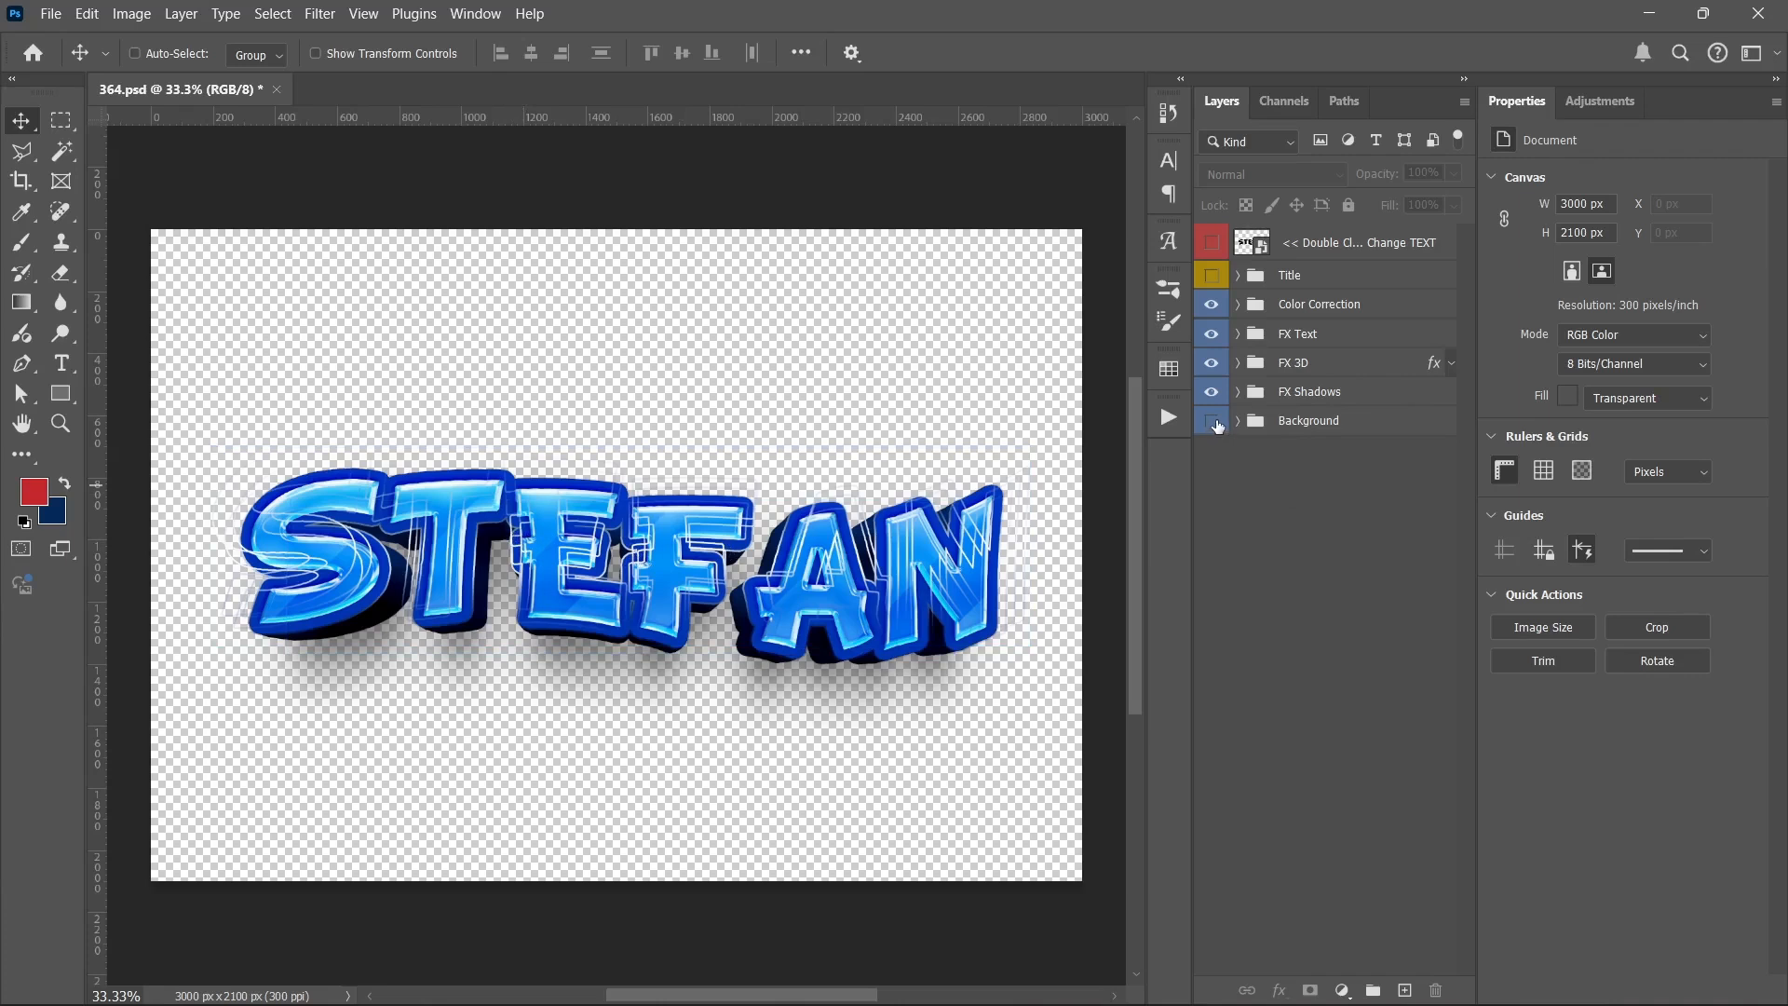
Step: Stamp the visible text effect layers into one new merged layer above the Color Correction group
left_click(1322, 305)
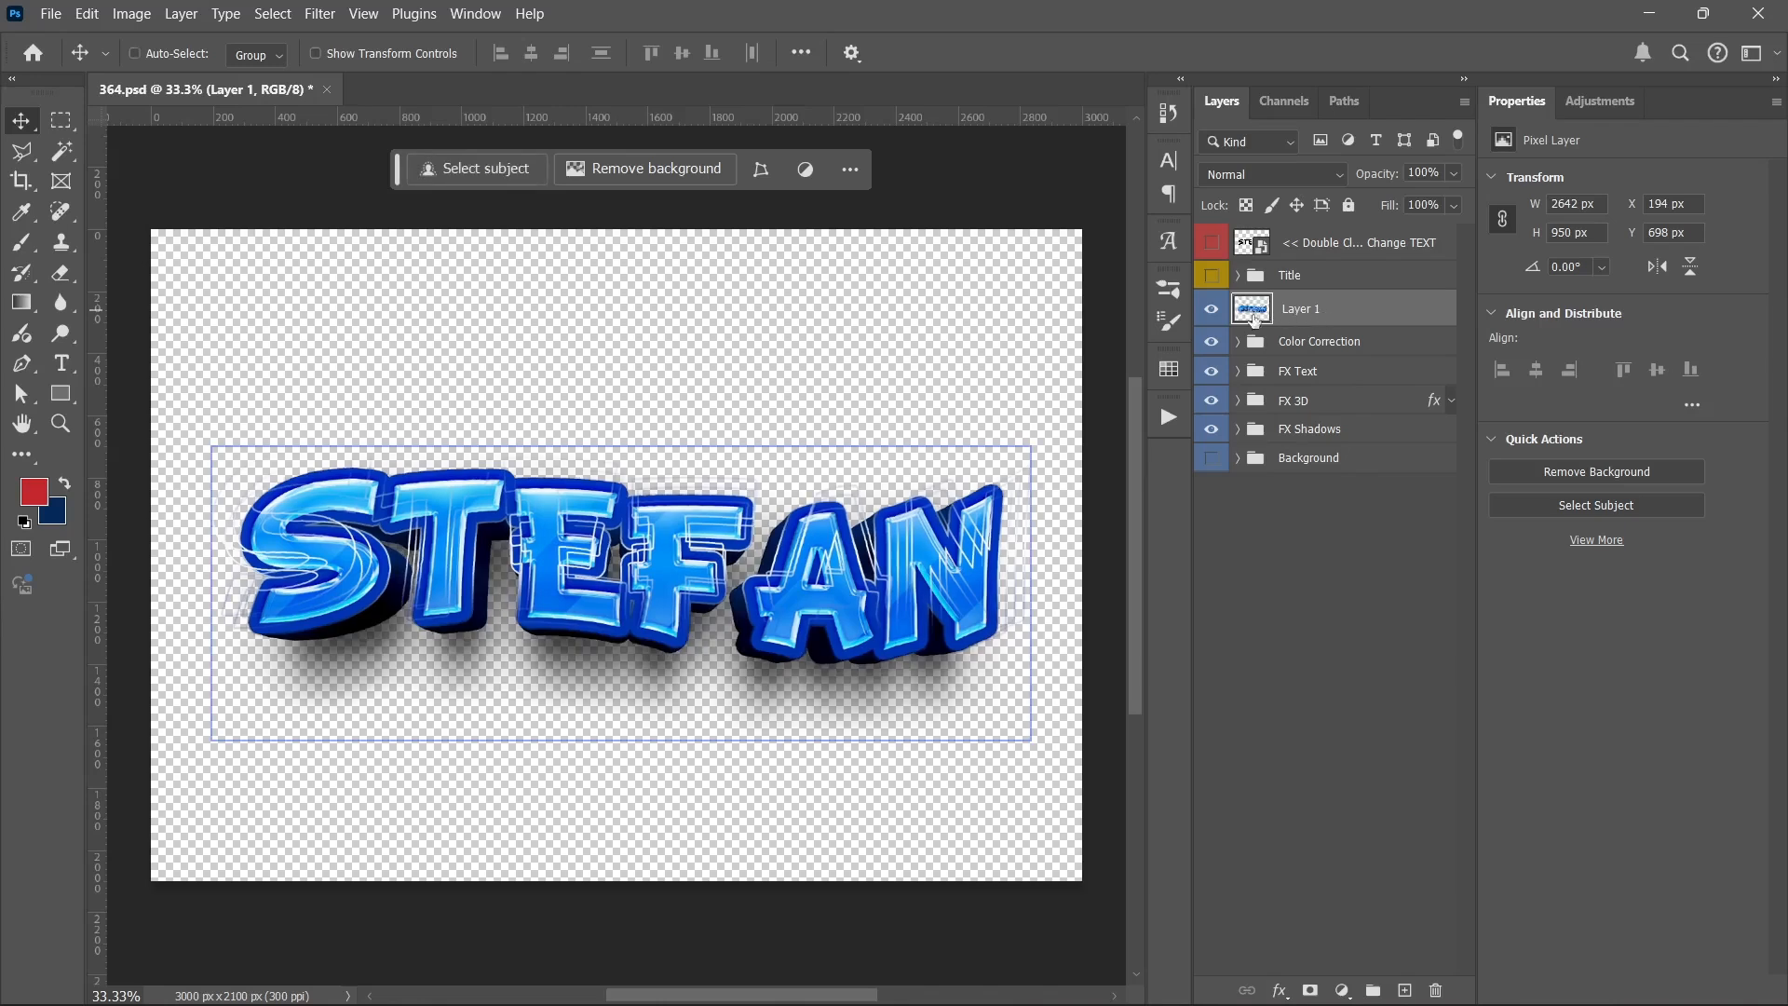
right_click(1359, 308)
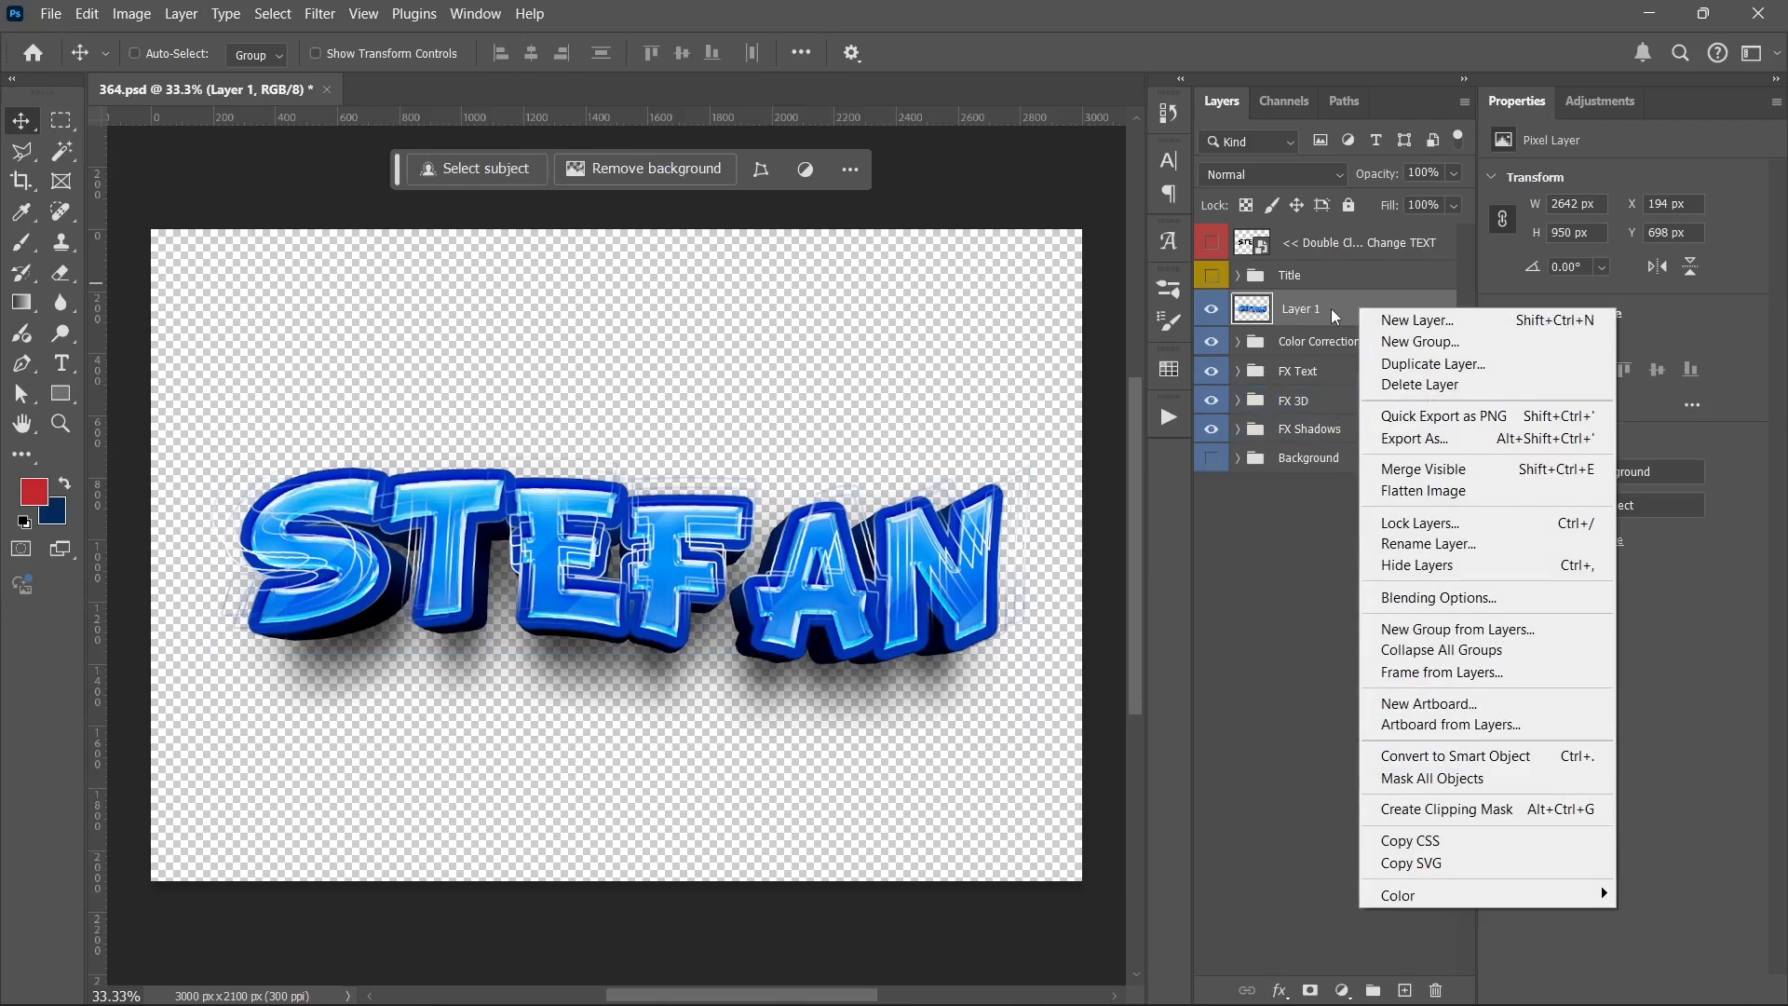
left_click(1331, 310)
left_click_drag(1359, 314, 1268, 305)
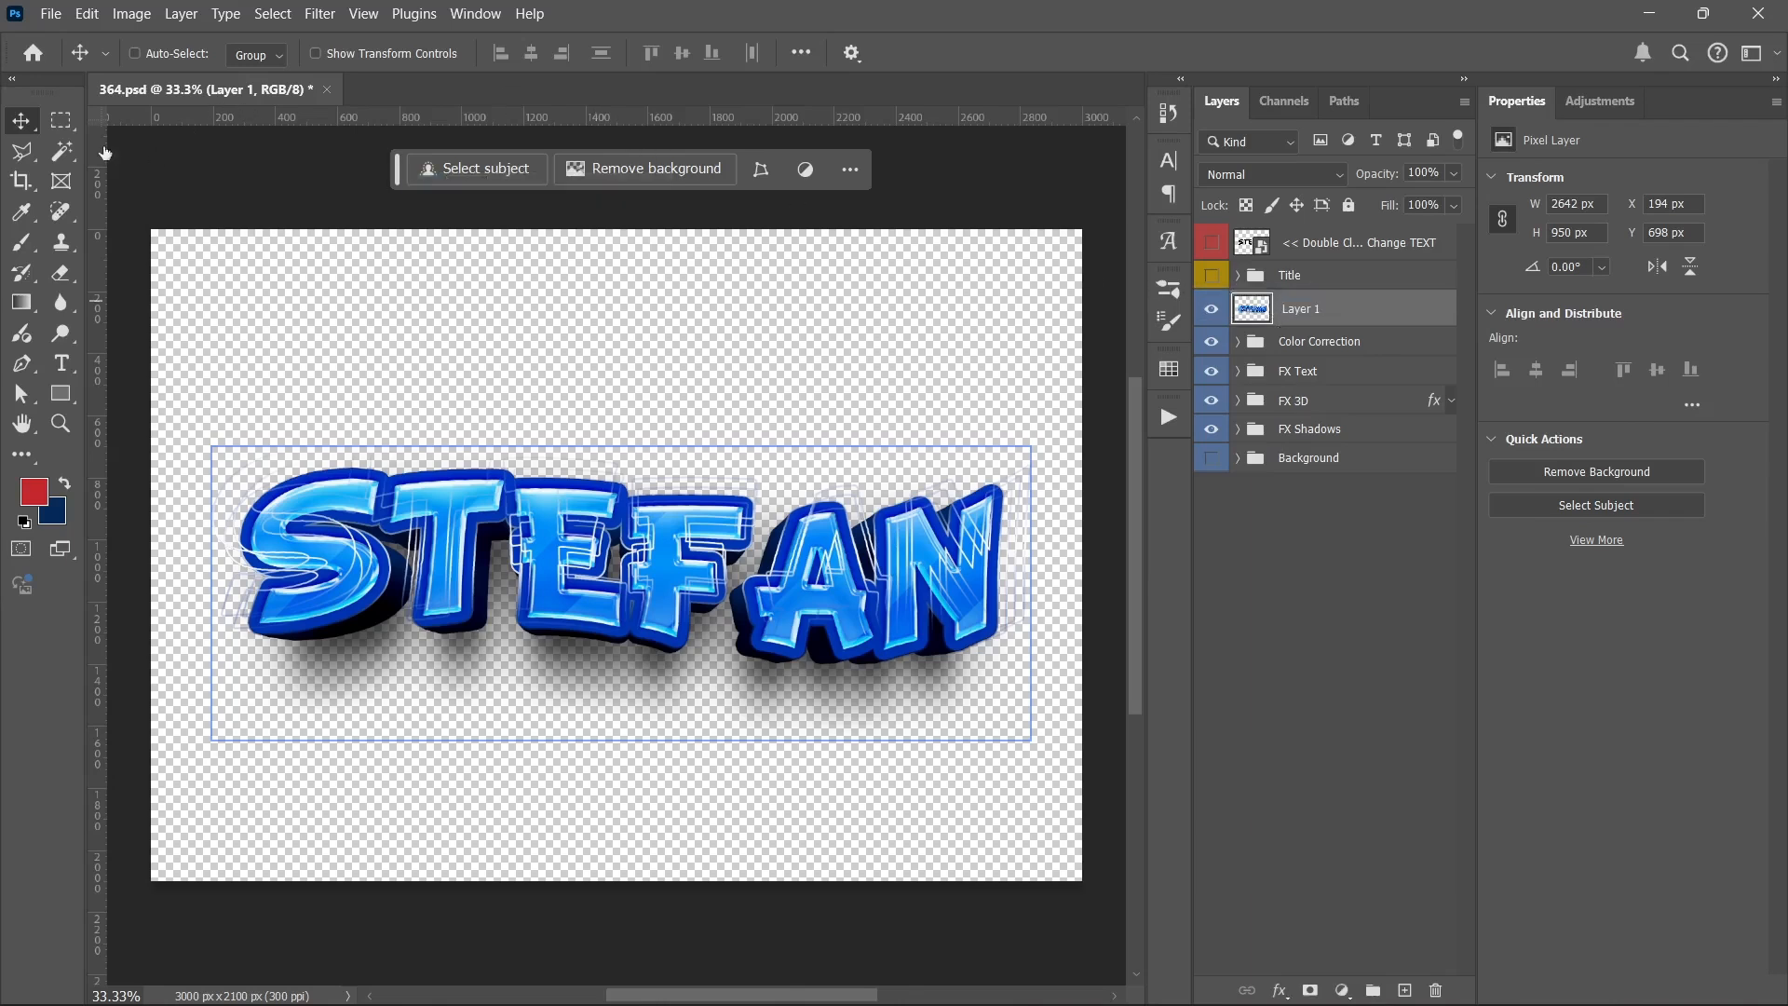
Step: Create a white 1920 x 1080 px document at 72 ppi and copy the merged text layer into it
key("ctrl")
key("ctrl+n")
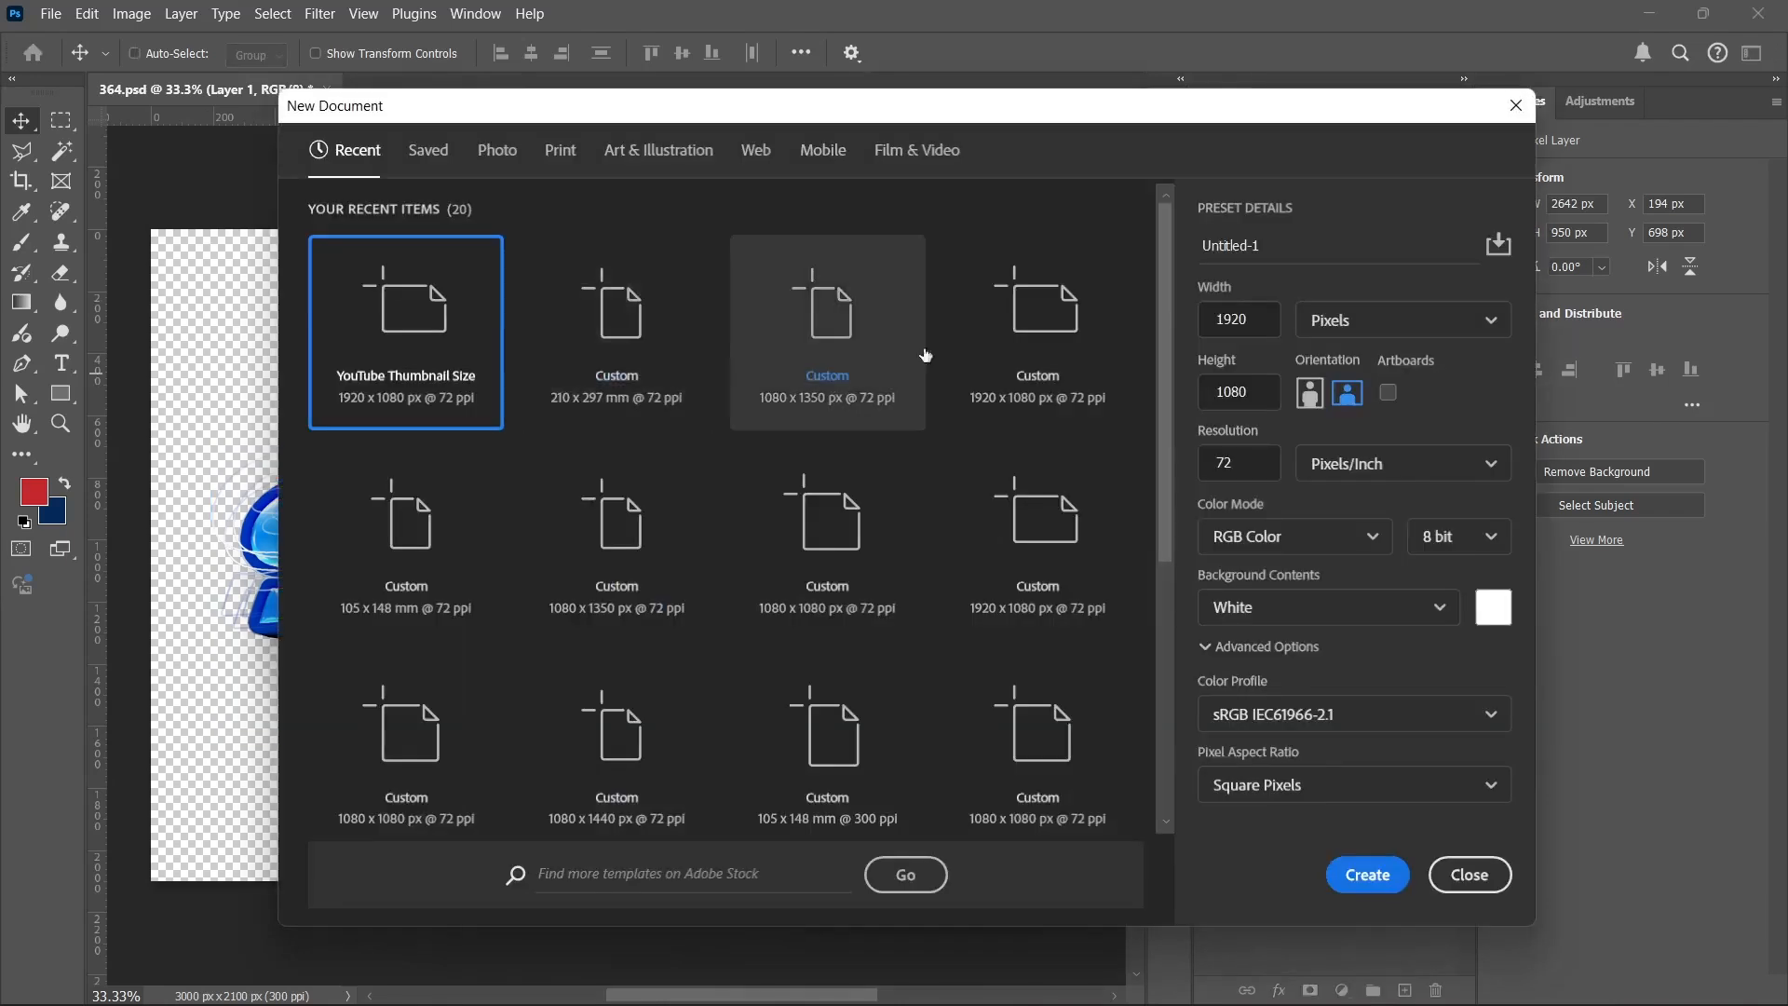
left_click(1367, 873)
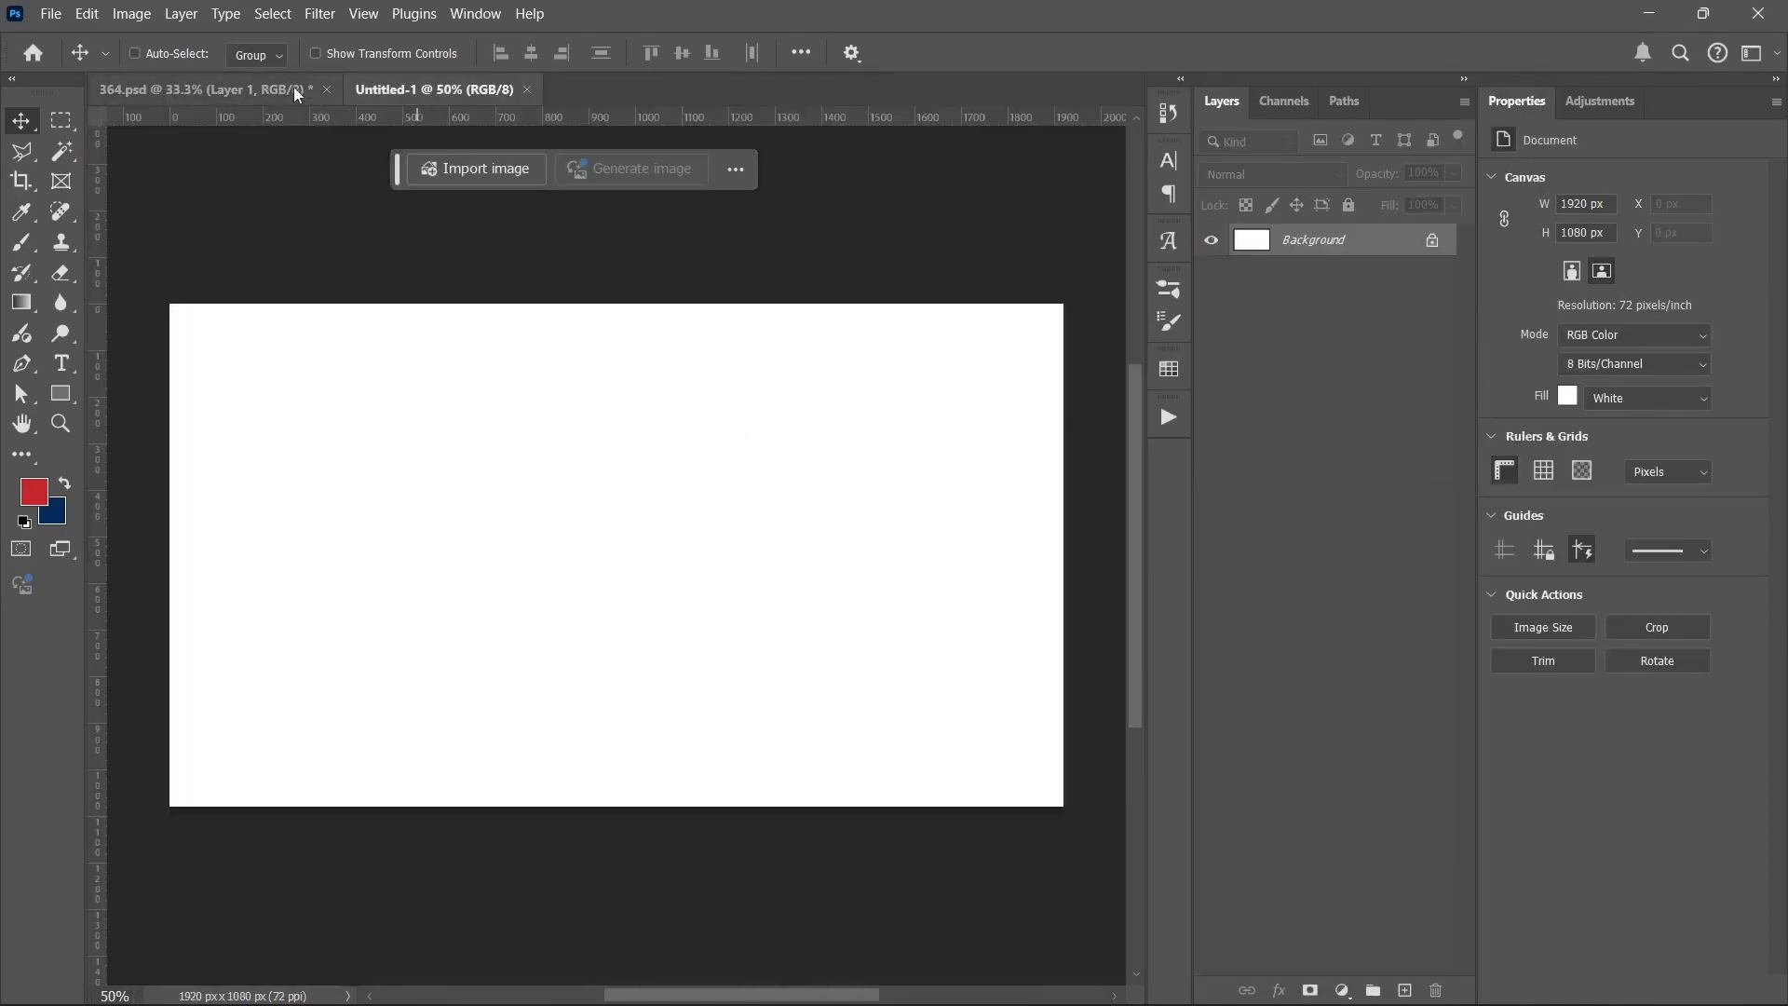
left_click(296, 90)
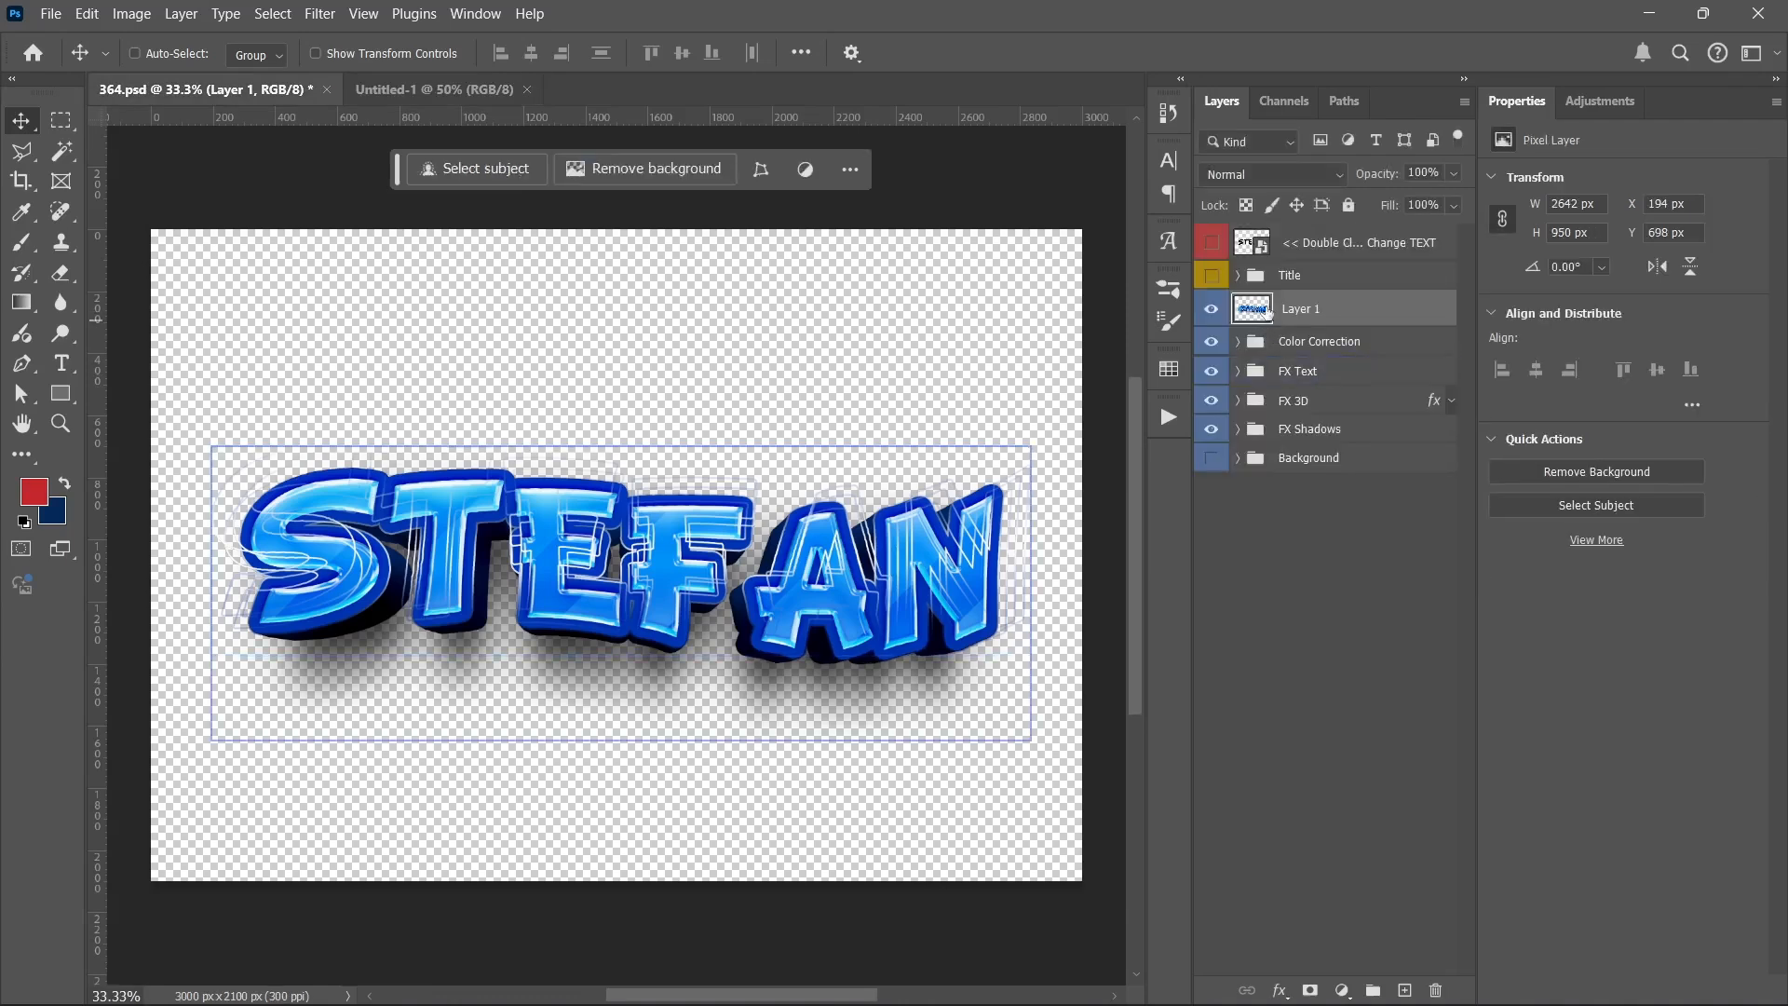
left_click_drag(1267, 312, 686, 478)
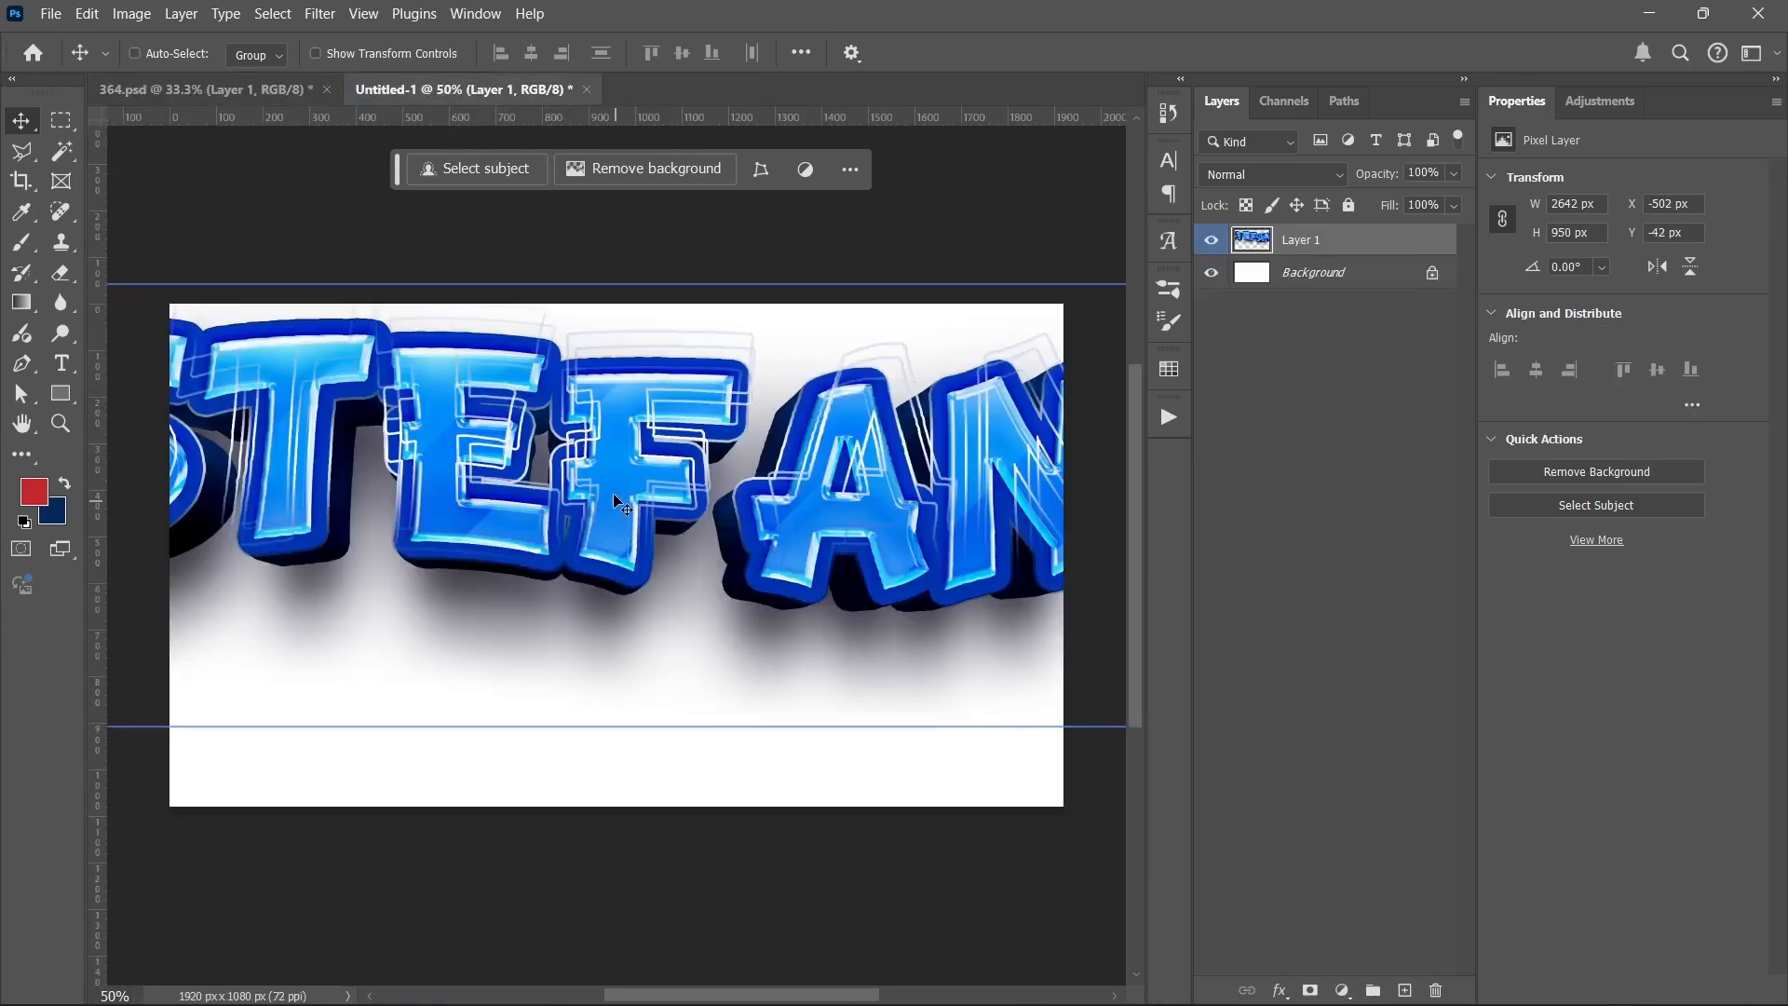
Step: Scale the copied text layer proportionally to about 43% and move it near the centre of the canvas
key("ctrl+t")
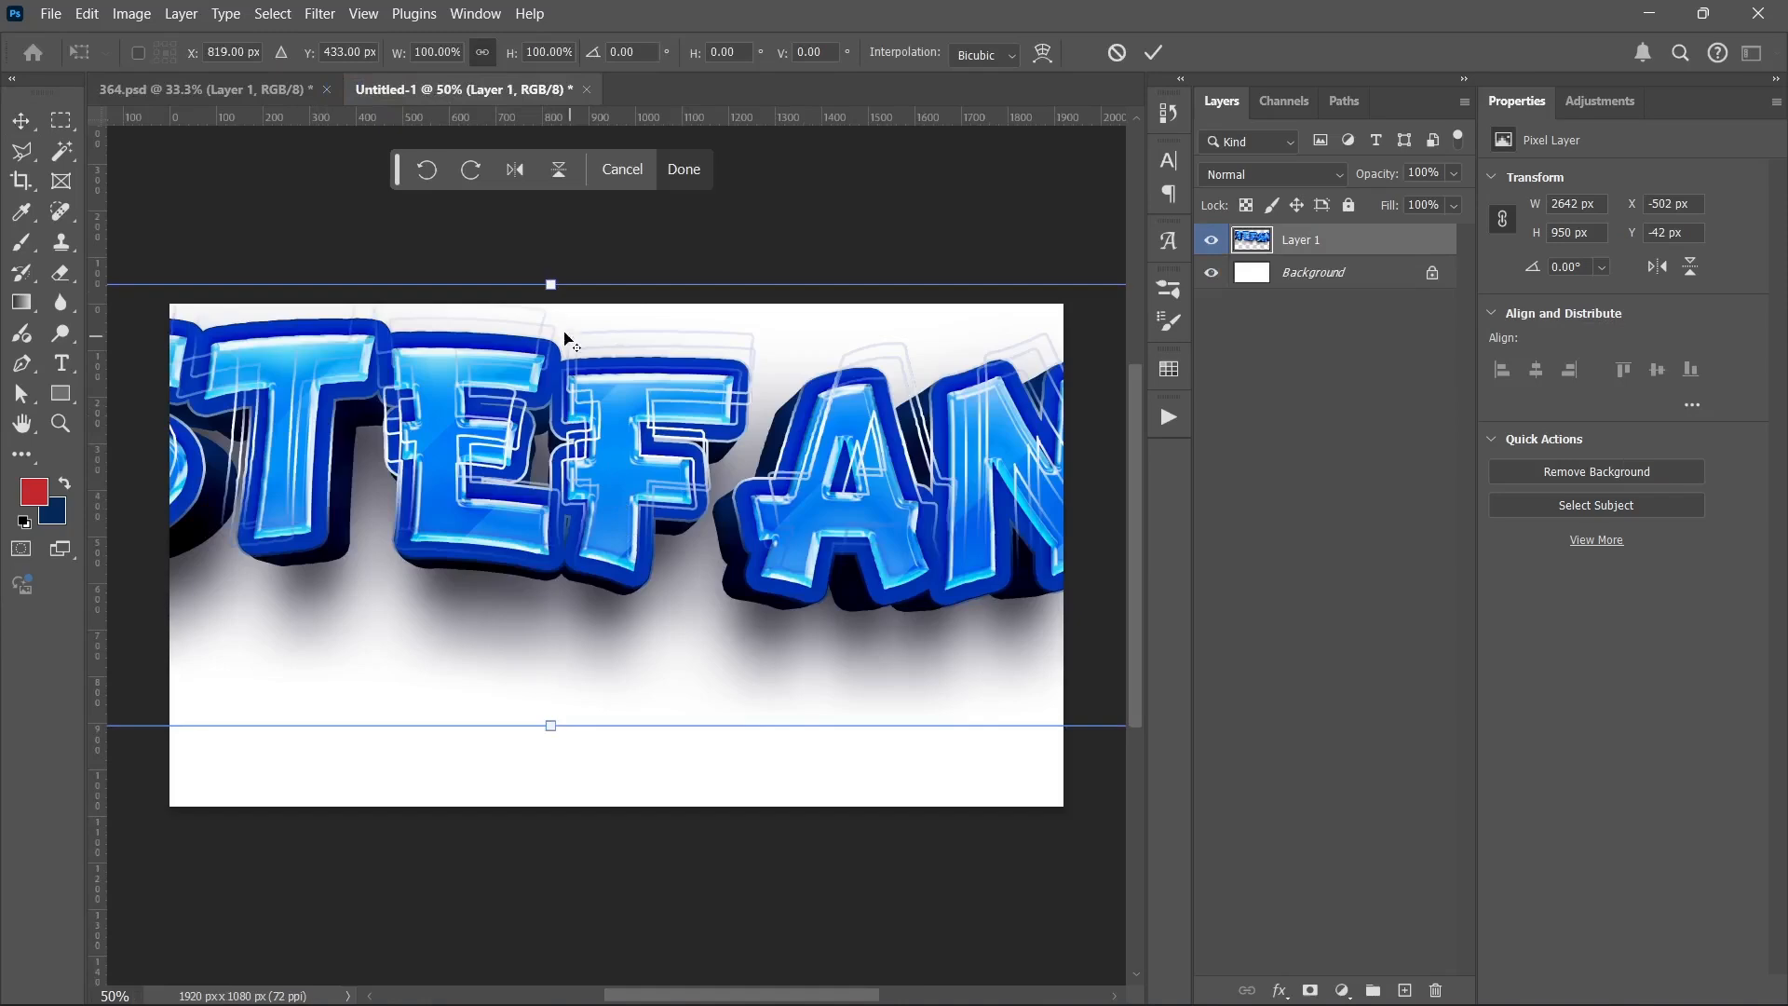
left_click_drag(550, 286, 551, 409)
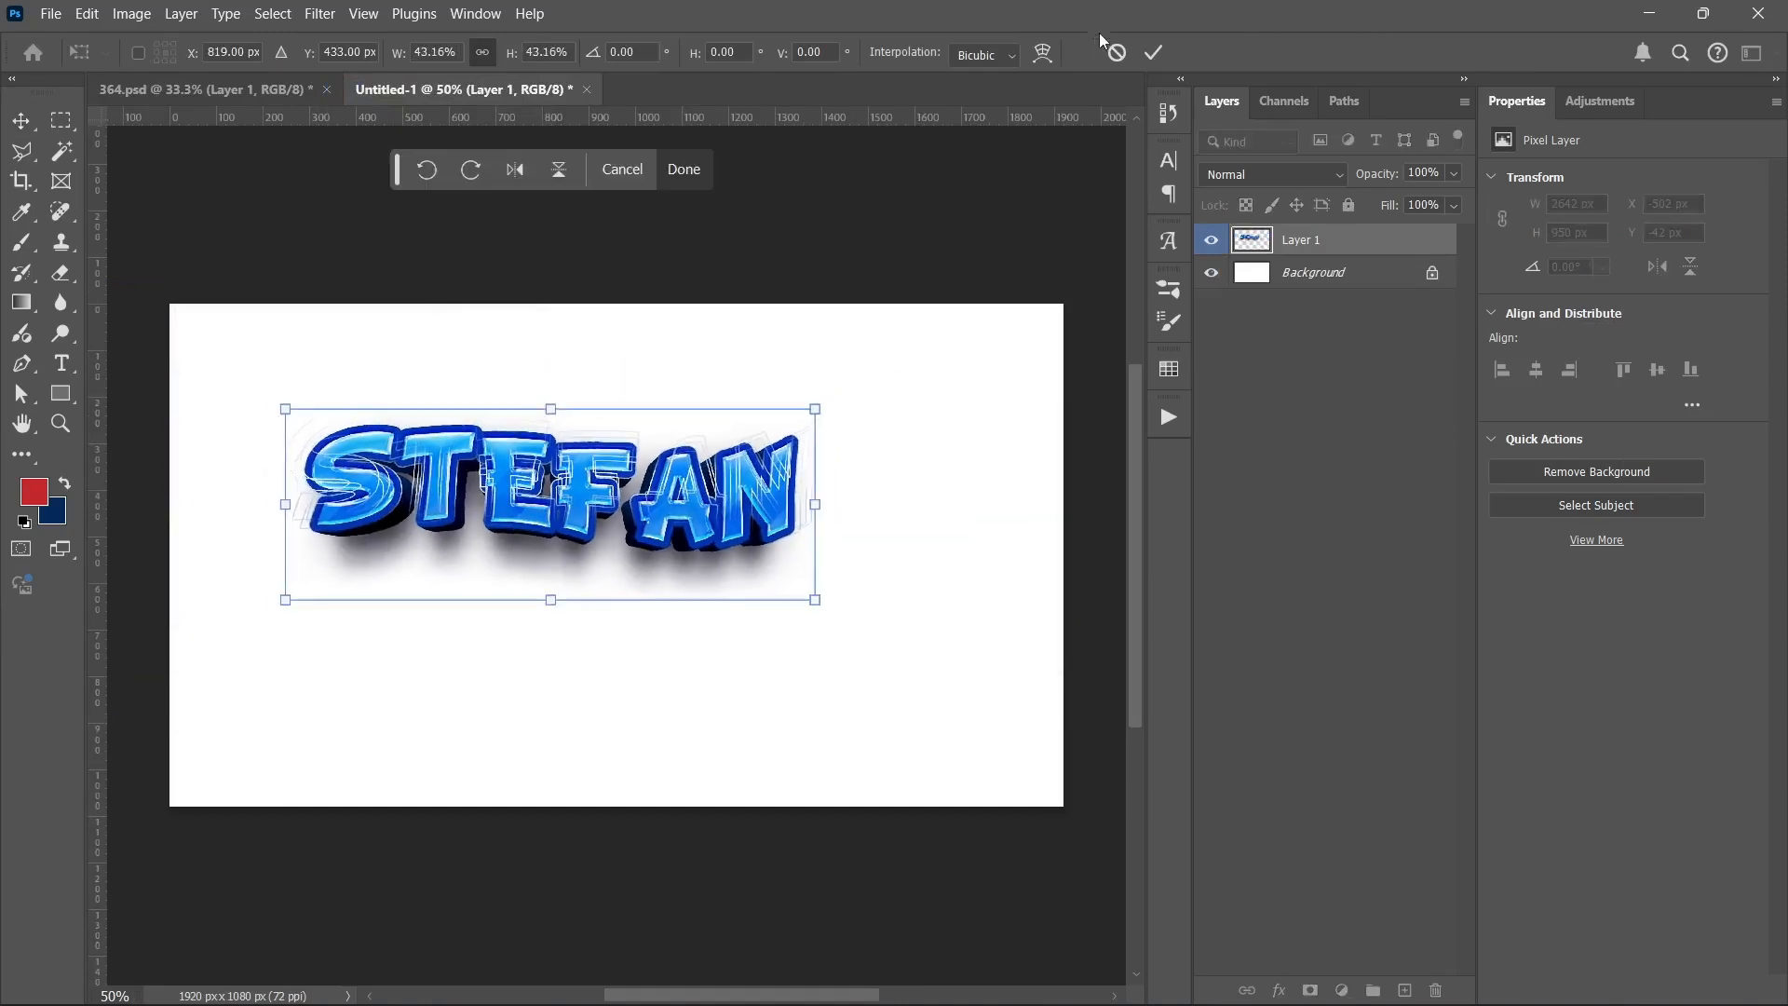
left_click(1153, 53)
left_click_drag(565, 472, 626, 561)
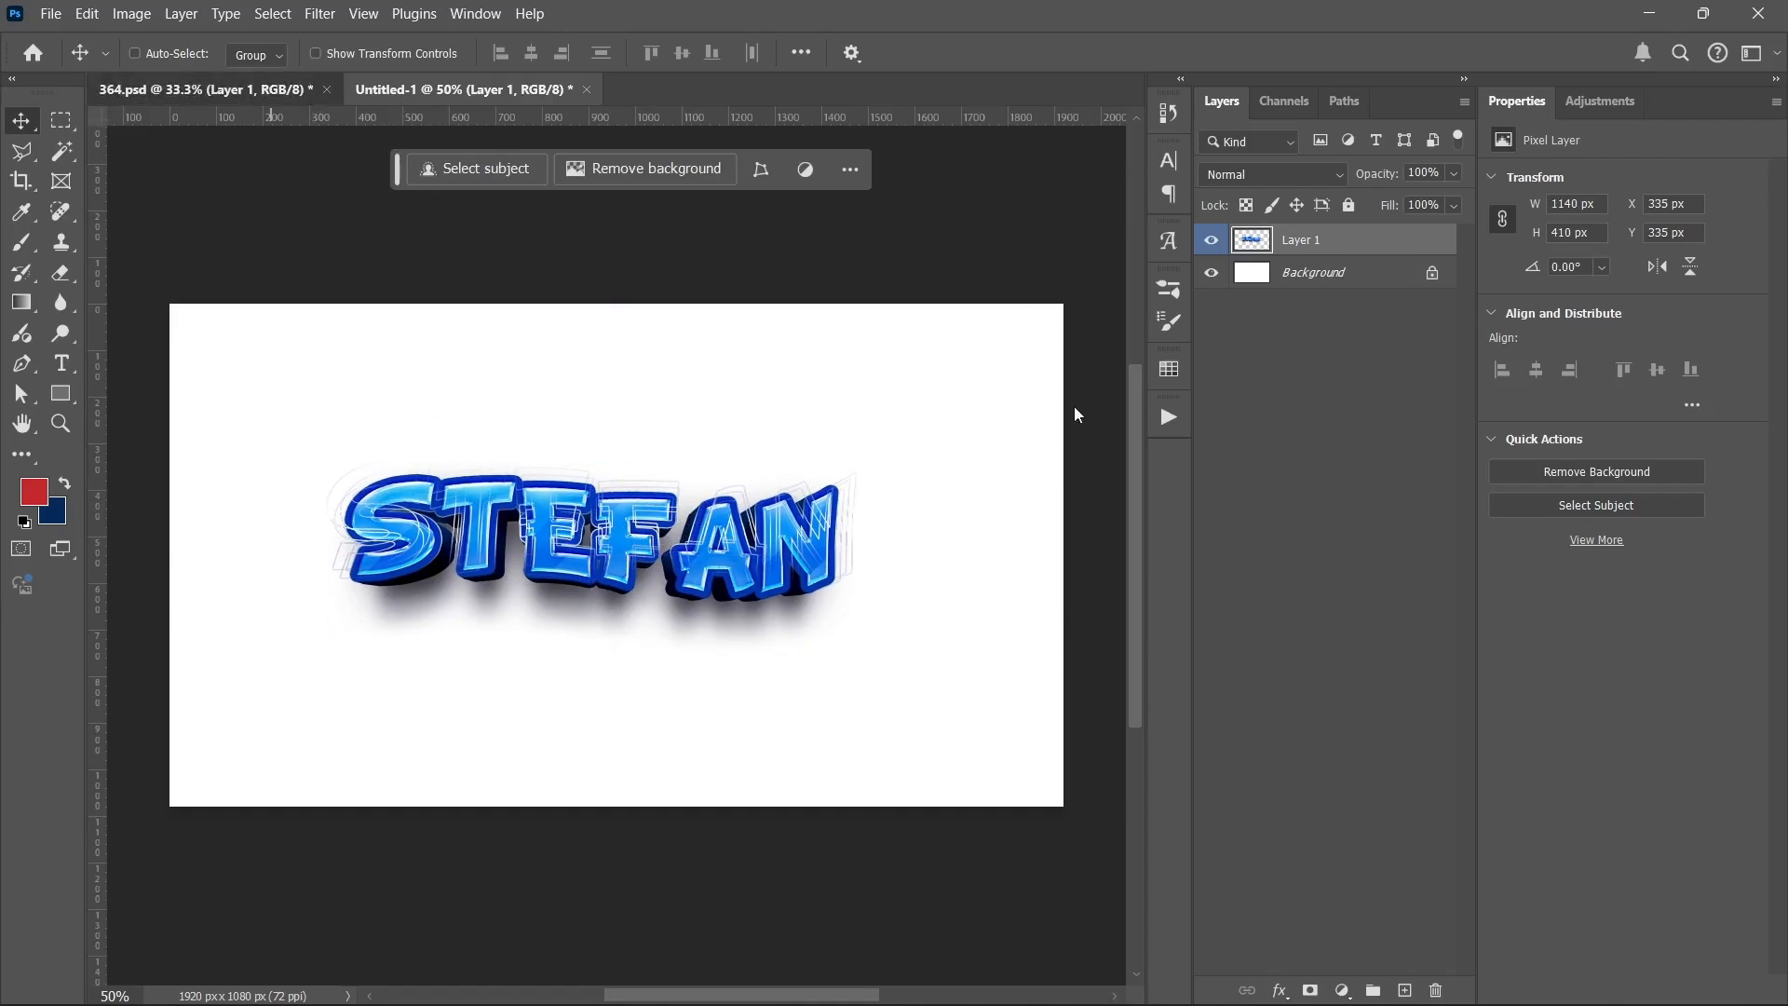
Step: Switch back to the 364.psd document containing the original effect groups and the merged layer
left_click(249, 90)
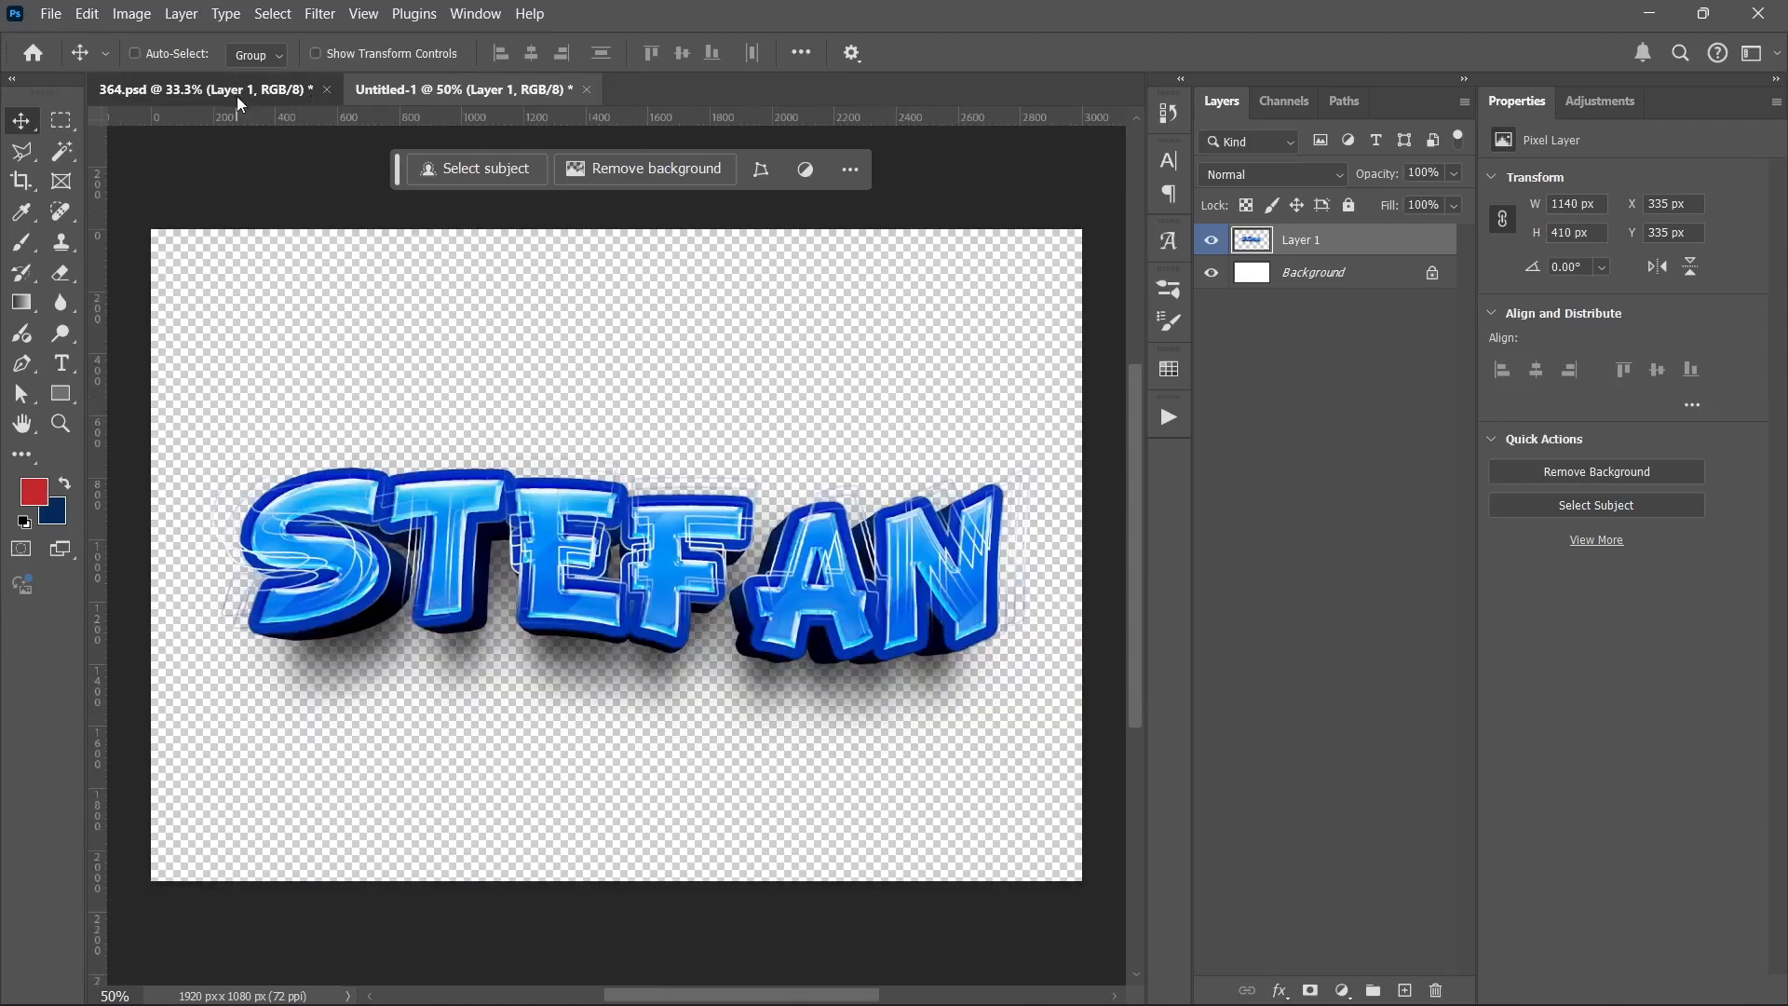
left_click_drag(1299, 299, 1310, 428)
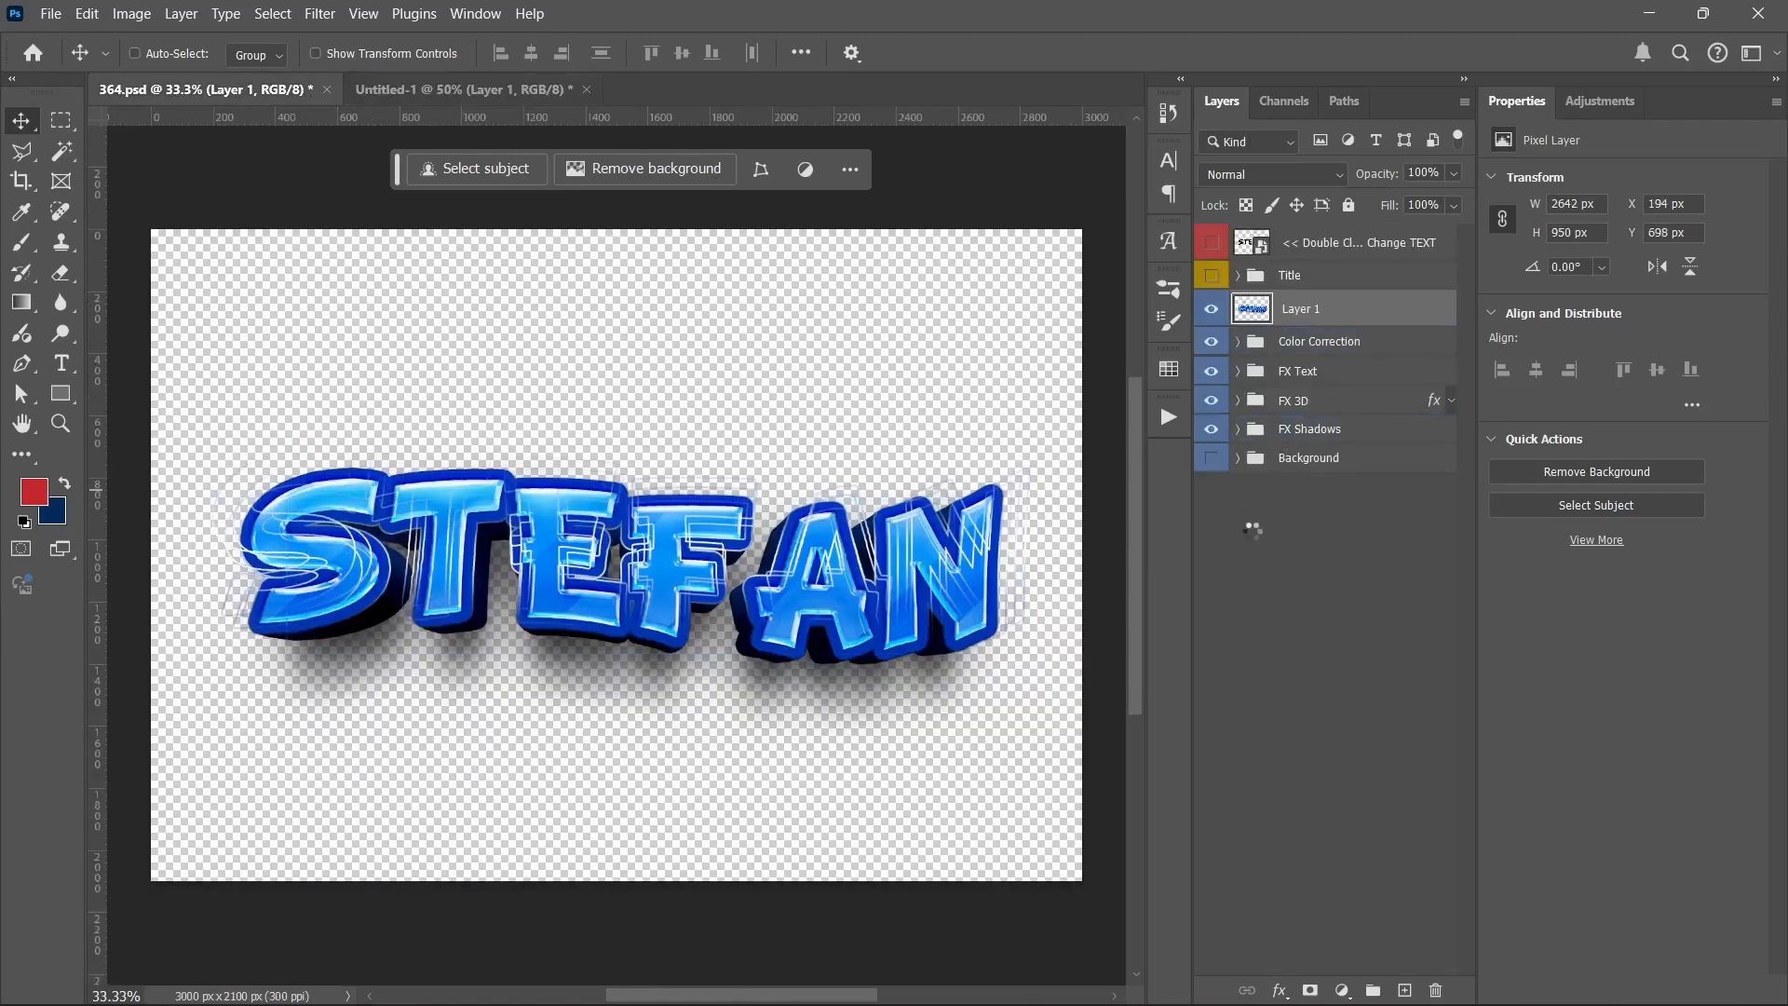